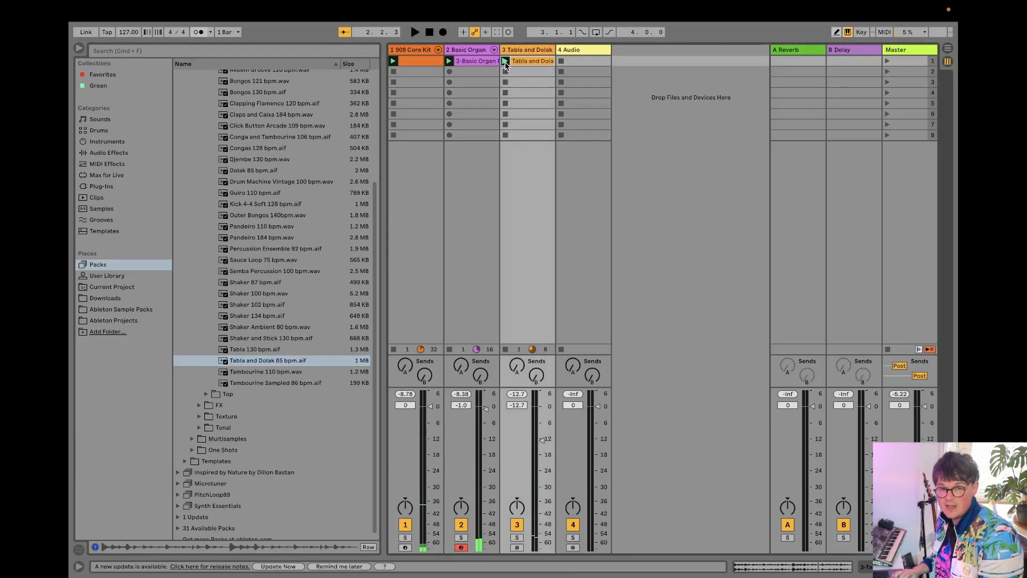
Examine the warp mode options of the Tabla and Dolak clip, keep Beats, and play back the clips briefly
{"action": "double_click", "coordinate": [545, 58]}
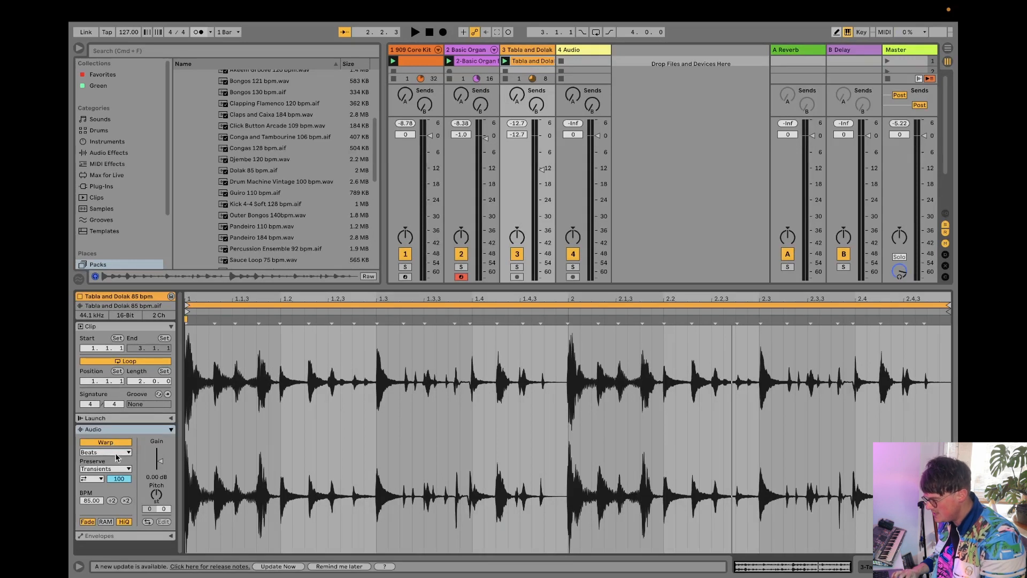
{"action": "left_click", "coordinate": [117, 453]}
{"action": "left_click", "coordinate": [114, 462]}
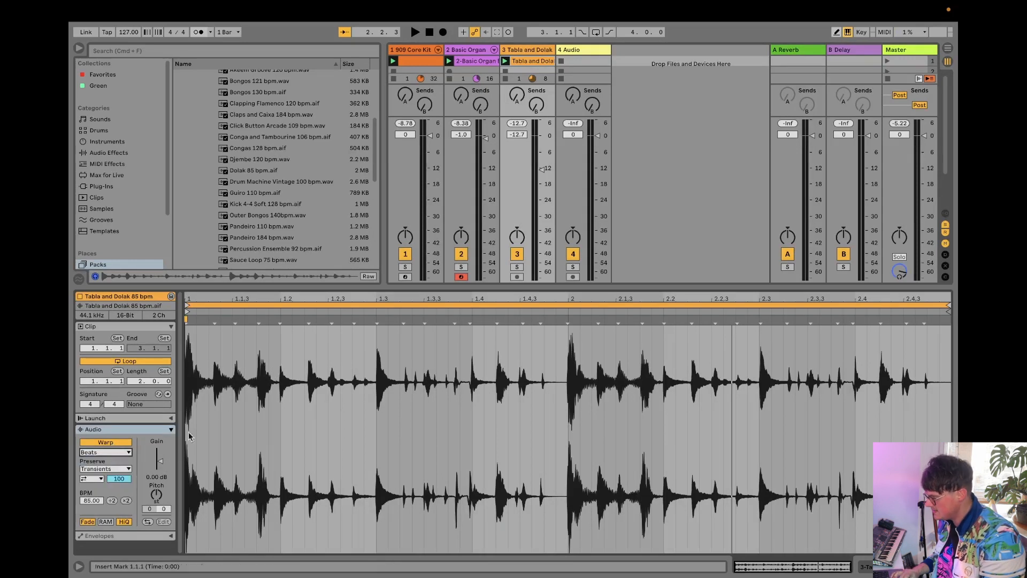
{"action": "left_click", "coordinate": [110, 454]}
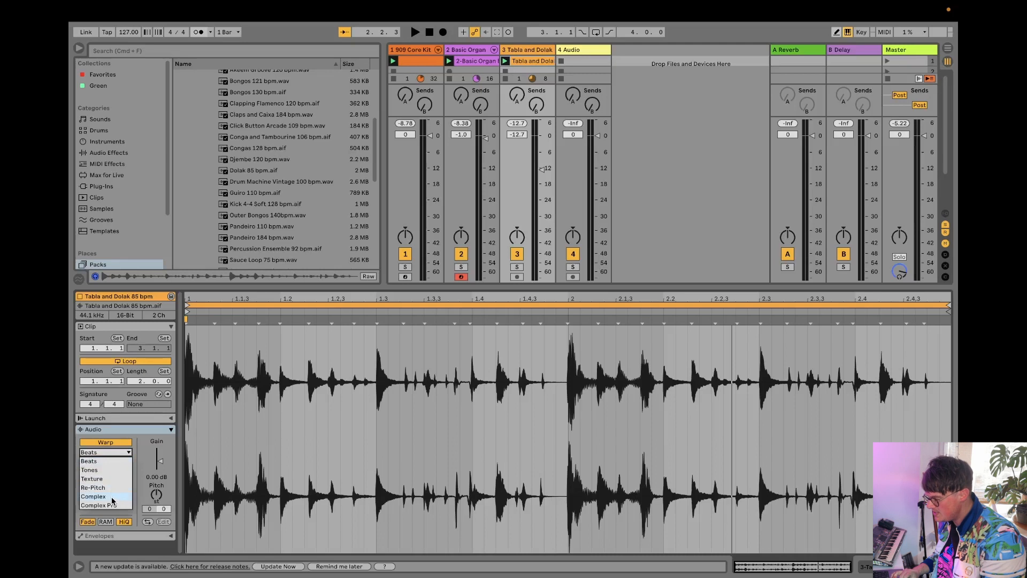
{"action": "left_click", "coordinate": [113, 453]}
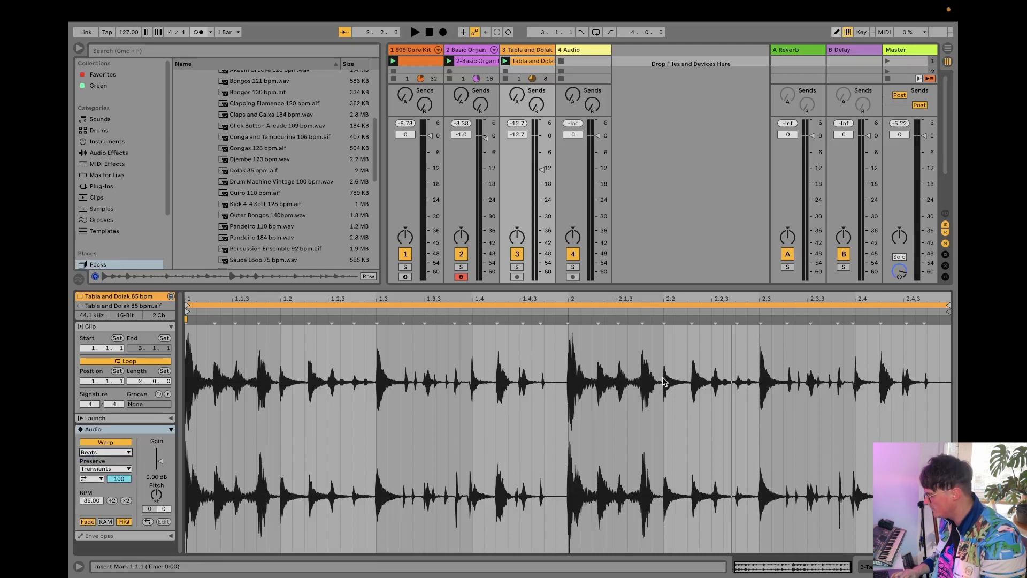
{"action": "key", "text": "super+alt+l"}
{"action": "key", "text": "space"}
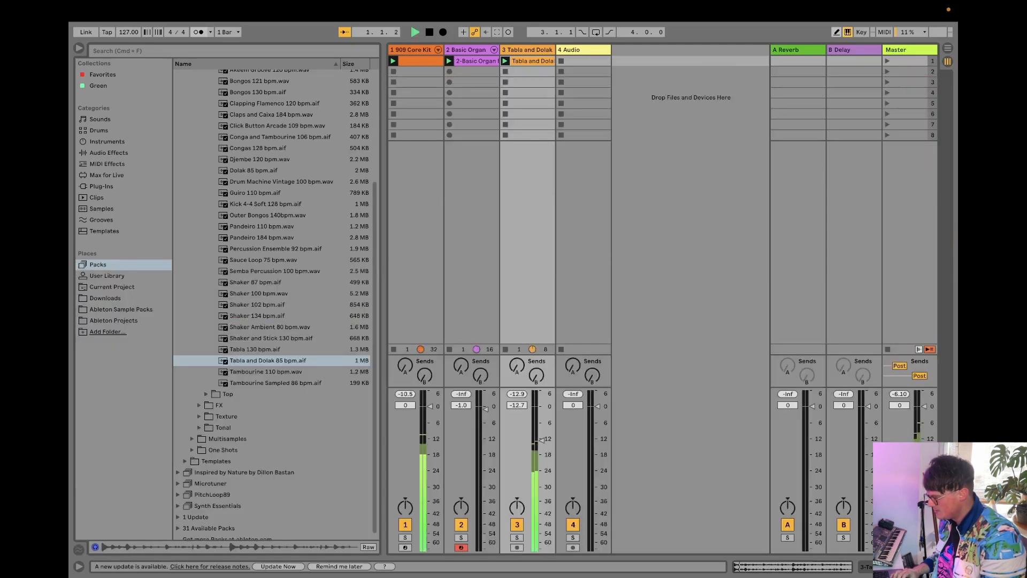
{"action": "key", "text": "space"}
Collapse the Percussion and Drums folders in the Core Library and expand the Texture loops folder
{"action": "scroll", "coordinate": [274, 209], "scroll_direction": "up", "scroll_amount": 5}
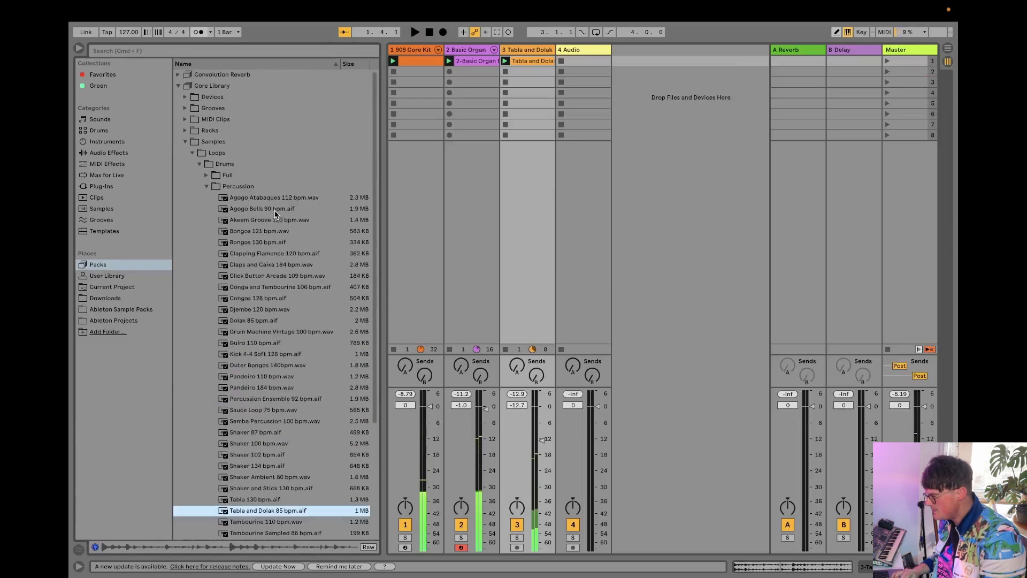
{"action": "left_click", "coordinate": [205, 187]}
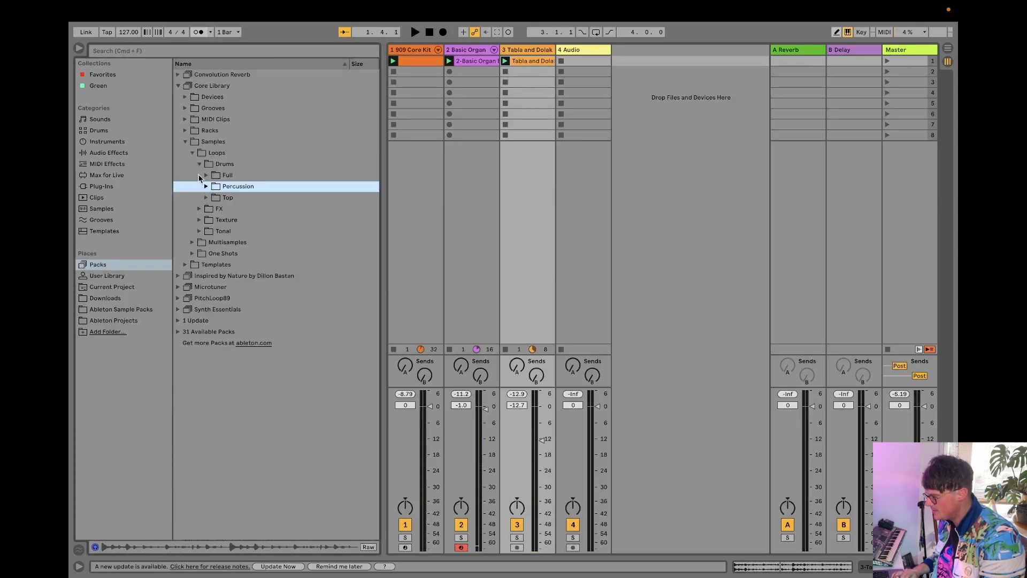
{"action": "left_click", "coordinate": [199, 166]}
{"action": "left_click", "coordinate": [199, 187]}
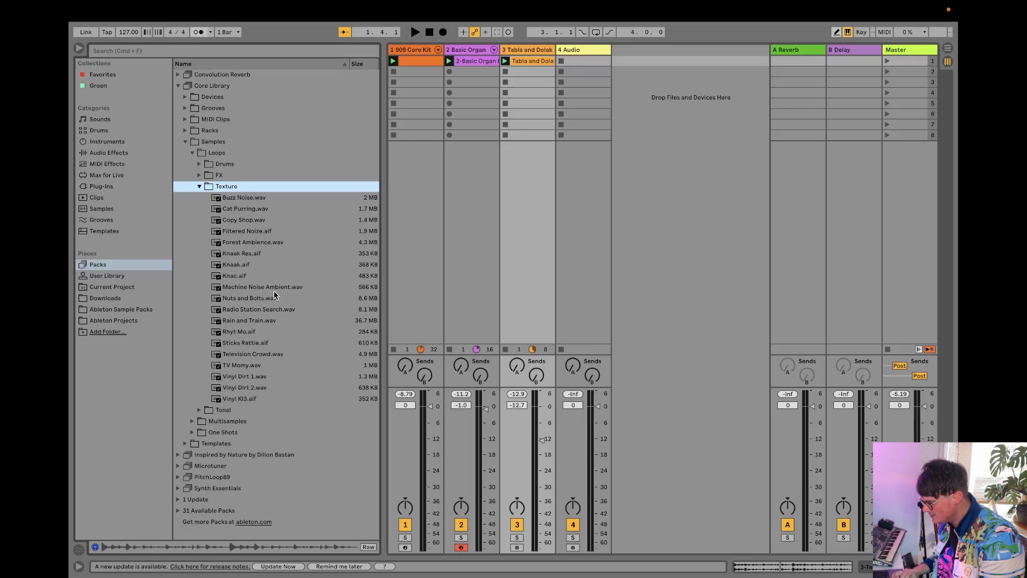
Preview several texture loops, including Radio Station Search, Machine Noise Ambient and Filtered Noize
{"action": "left_click", "coordinate": [259, 308]}
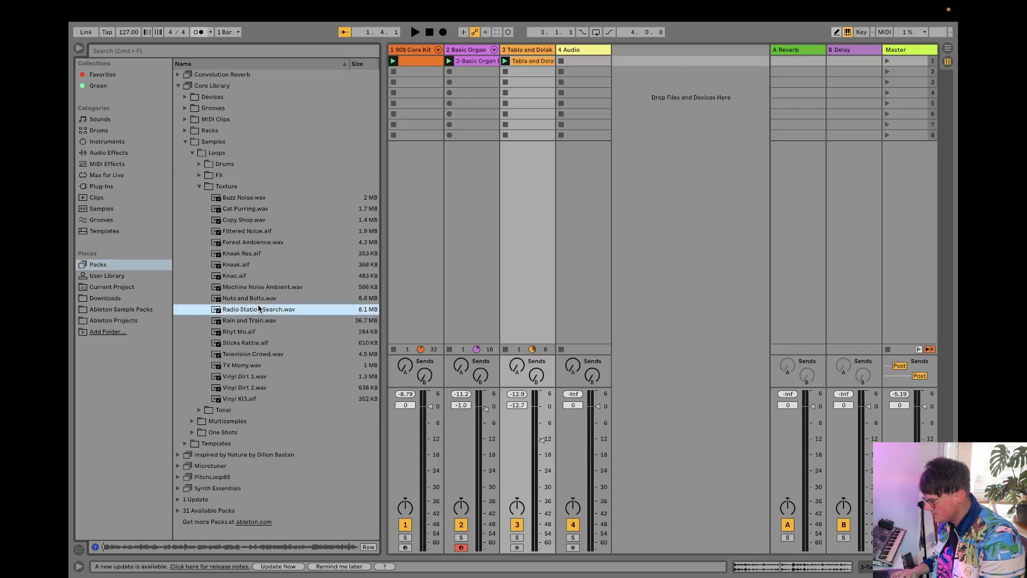
{"action": "left_click", "coordinate": [253, 288]}
{"action": "left_click", "coordinate": [248, 260]}
{"action": "left_click", "coordinate": [248, 234]}
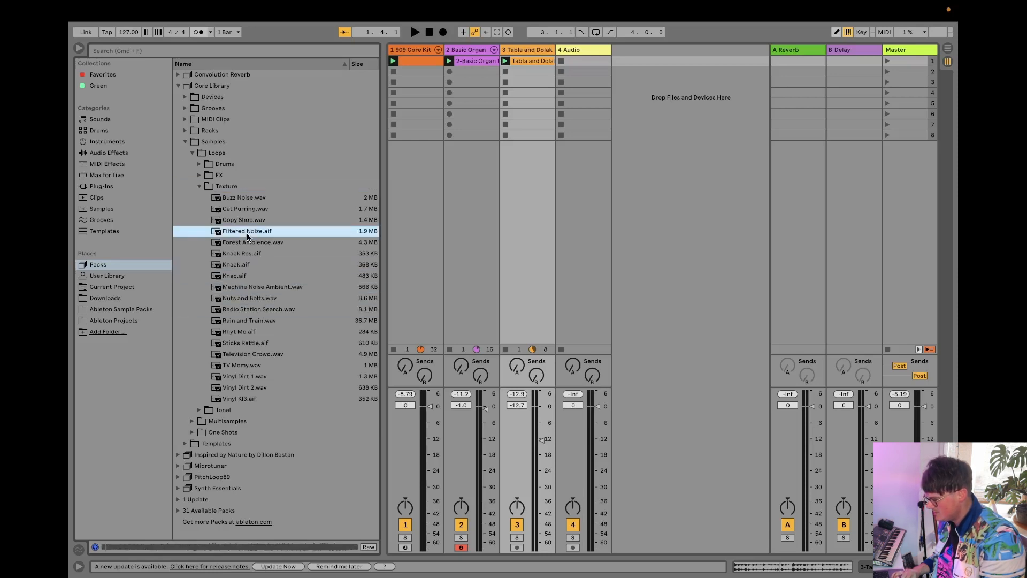
Load Forest Ambience.wav into the first clip slot of track 4 and lower the track volume to -38.2 dB during playback
{"action": "left_click", "coordinate": [244, 244]}
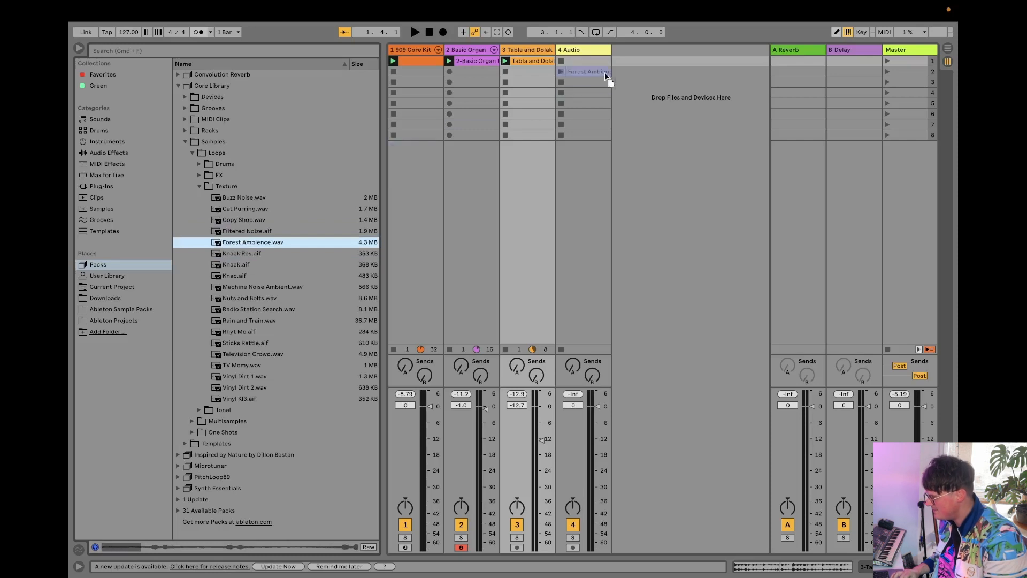
{"action": "left_click_drag", "start_coordinate": [596, 68], "coordinate": [594, 65]}
{"action": "left_click_drag", "start_coordinate": [590, 434], "coordinate": [597, 505]}
{"action": "left_click", "coordinate": [562, 61]}
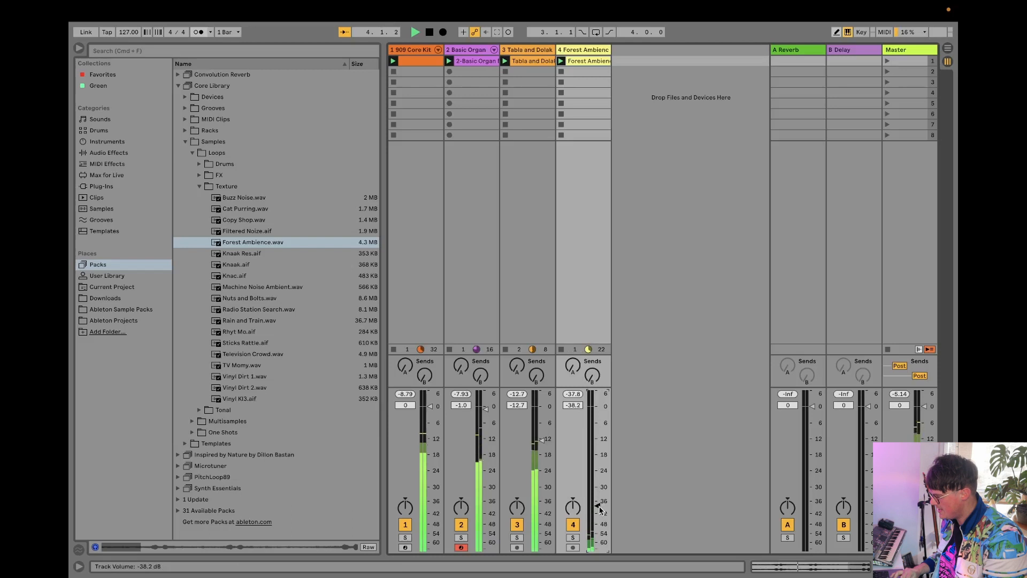
{"action": "key", "text": "space"}
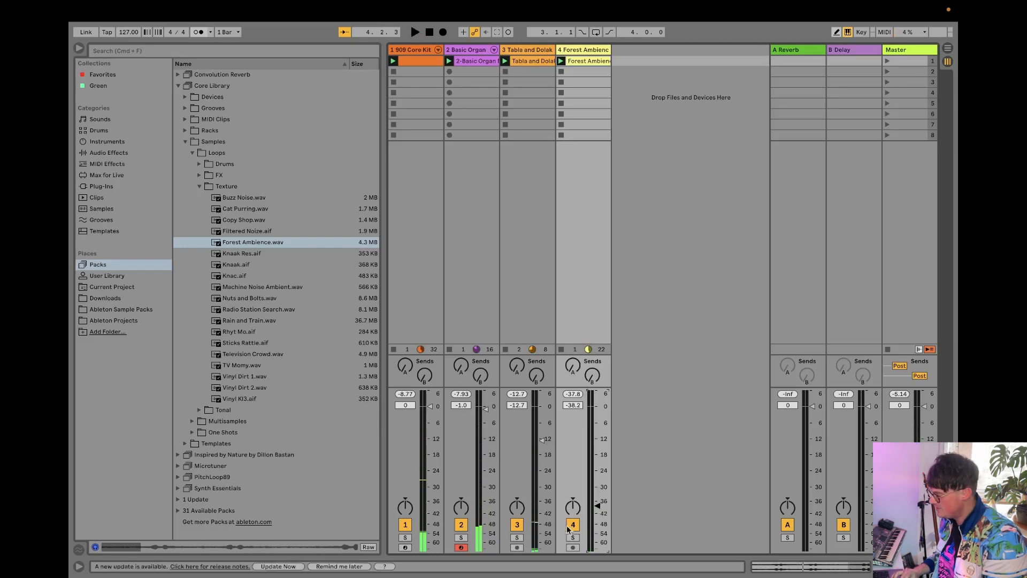
Compare the mix with and without the Forest Ambience track and set its volume to -36.5 dB
{"action": "key", "text": "space"}
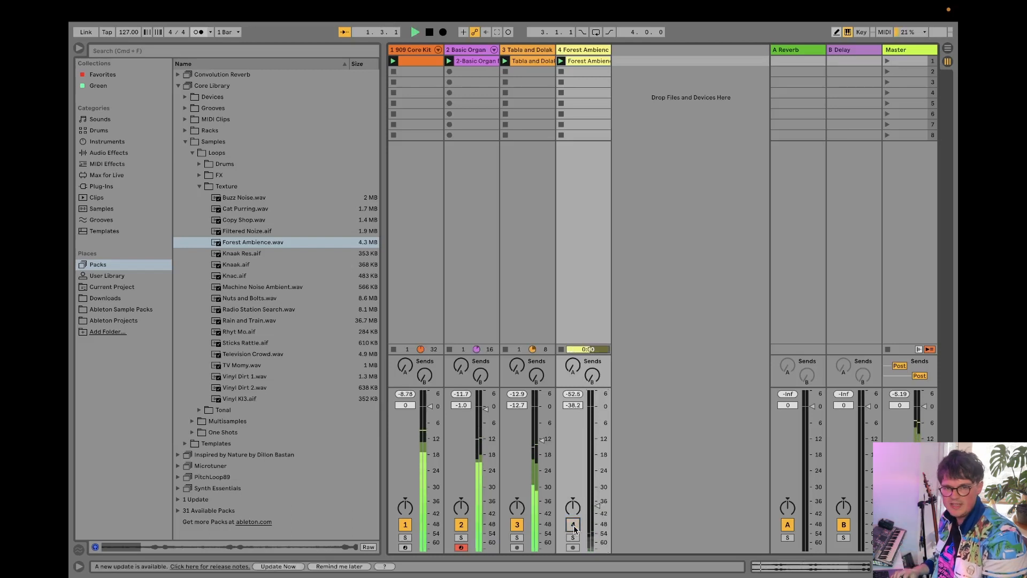
{"action": "key", "text": "space"}
{"action": "key", "text": "space"}
{"action": "left_click_drag", "start_coordinate": [597, 505], "coordinate": [599, 499]}
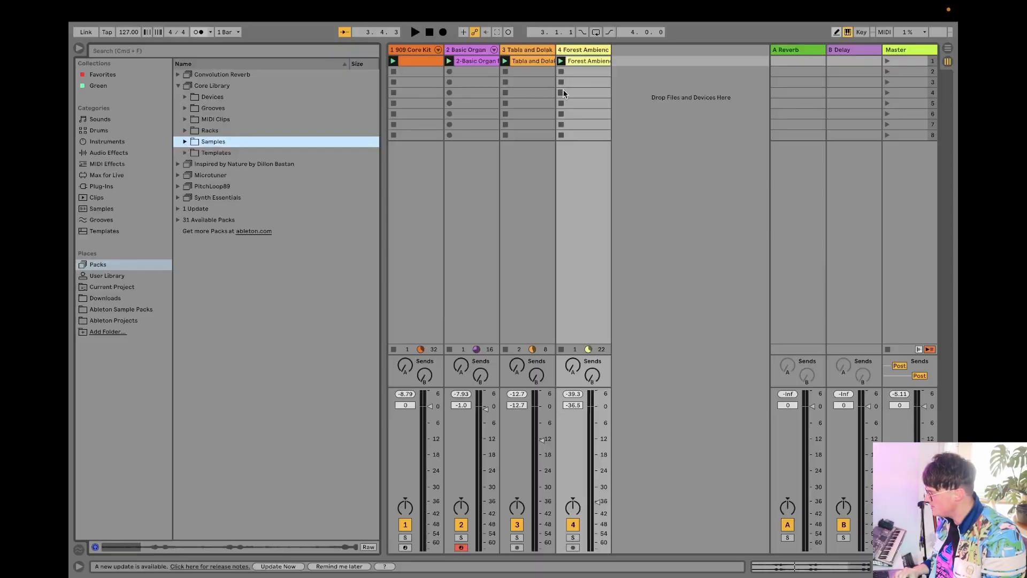
Launch scene 1 to play all its clips together and look through the scene slots on the Master track
{"action": "left_click", "coordinate": [889, 60]}
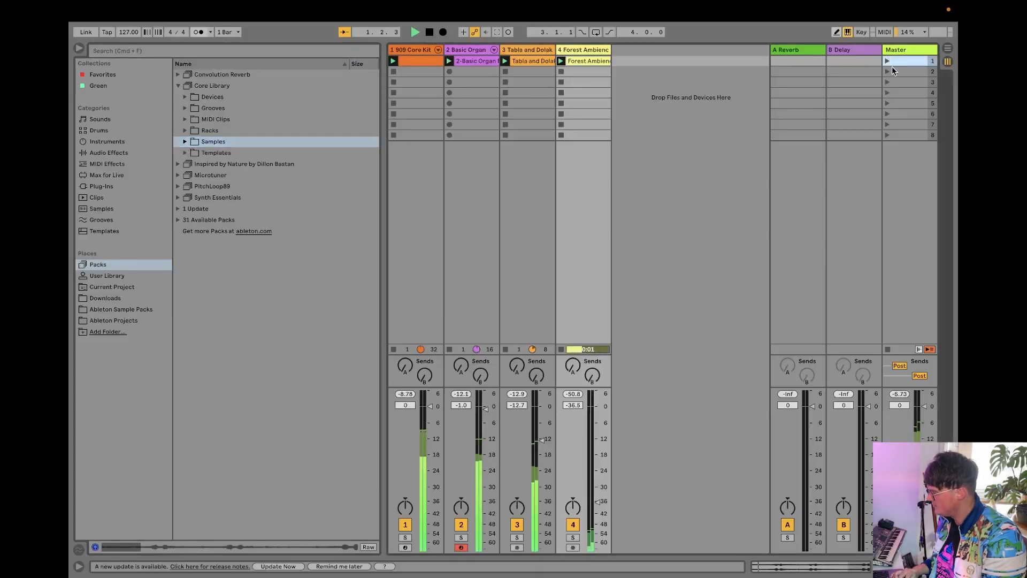
{"action": "left_click", "coordinate": [897, 92]}
{"action": "left_click", "coordinate": [898, 71]}
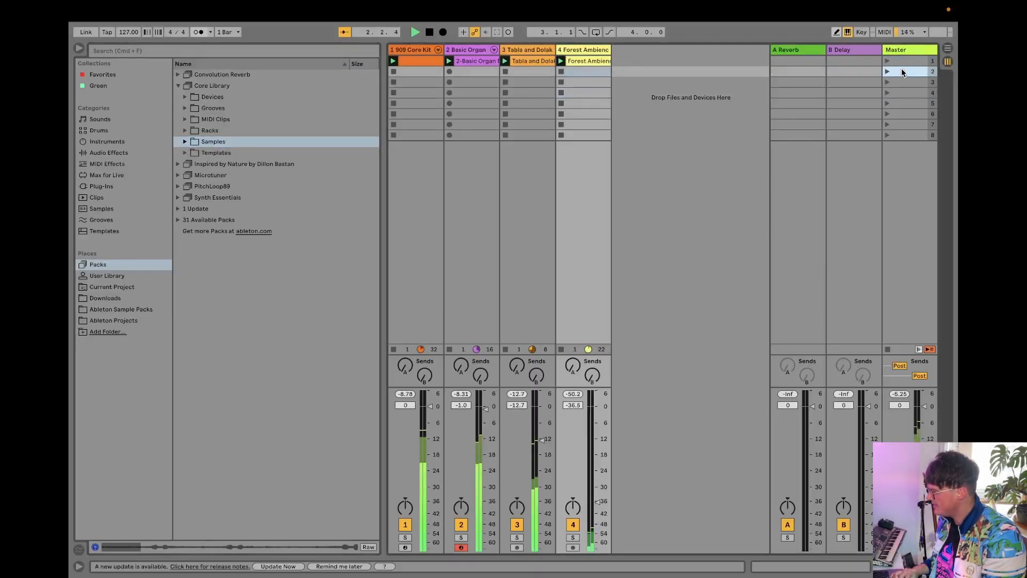
{"action": "left_click", "coordinate": [898, 61]}
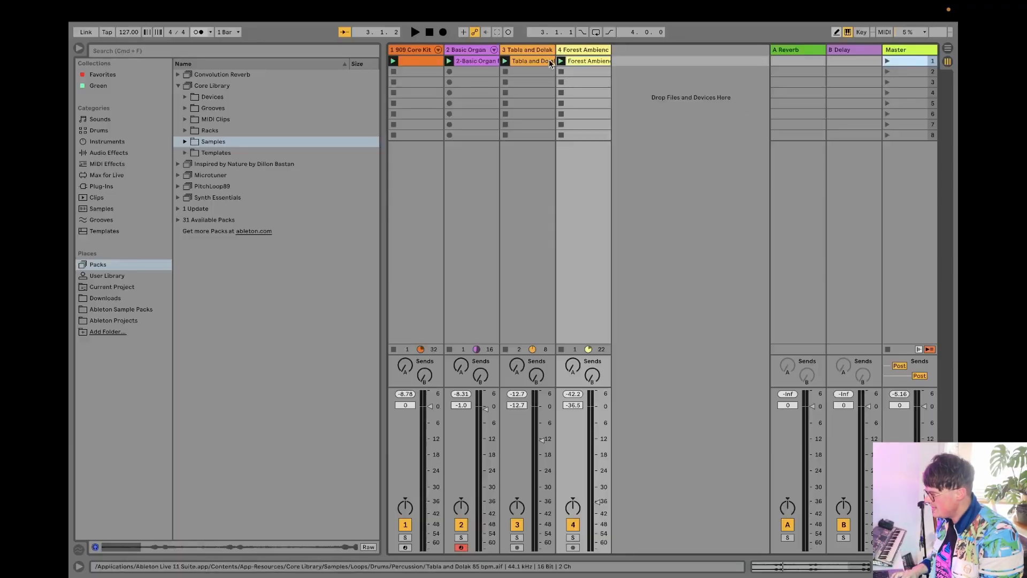
Duplicate the Basic Organ bass clip into the scene 2 slot and open the copy's notes
{"action": "left_click", "coordinate": [479, 61]}
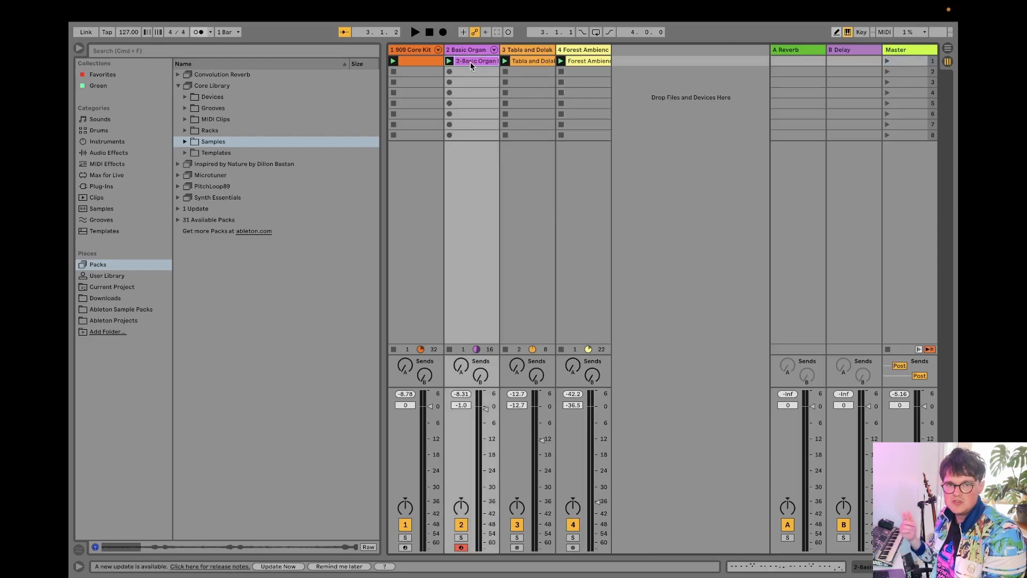
{"action": "key", "text": "super+d"}
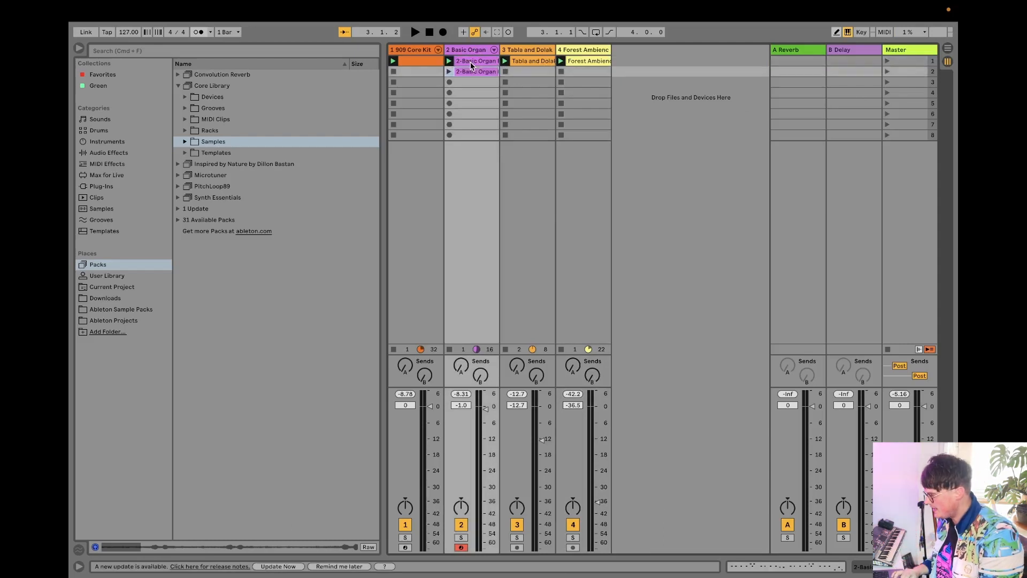
{"action": "double_click", "coordinate": [473, 71]}
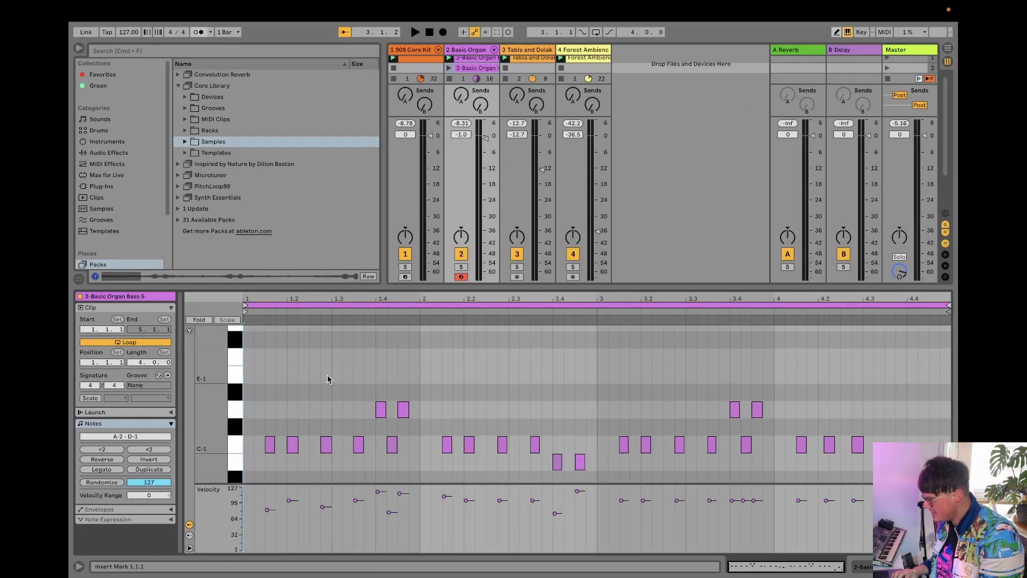
Invert all notes in the duplicated organ bass clip and audition it by launching scene 2
{"action": "key", "text": "super+a"}
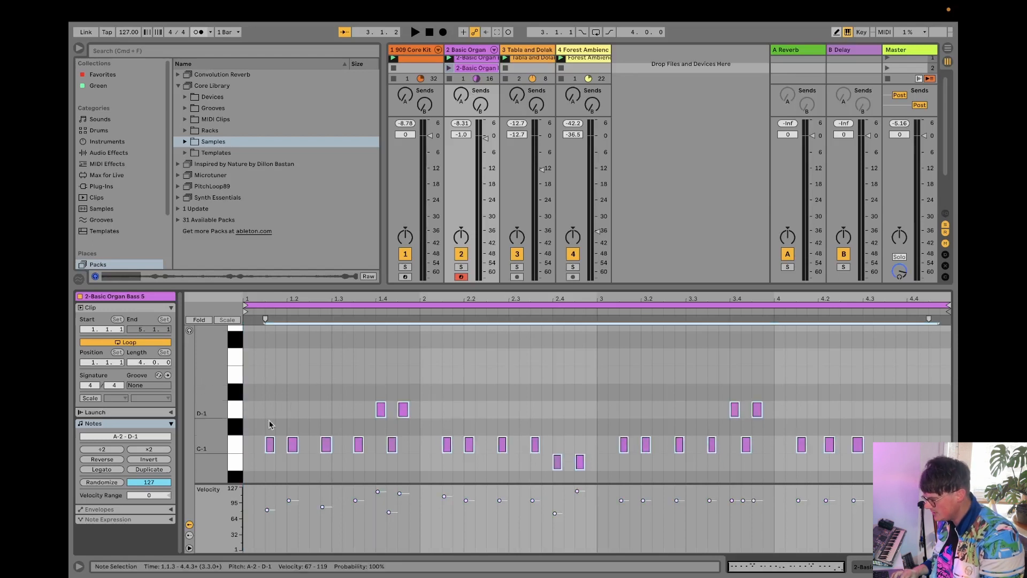
{"action": "left_click", "coordinate": [160, 460]}
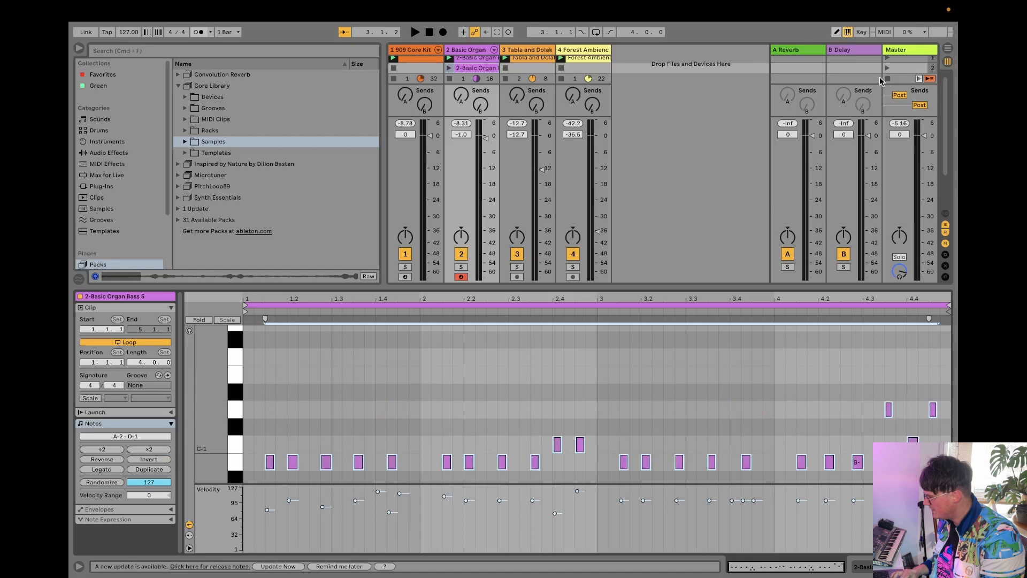
{"action": "left_click", "coordinate": [887, 71]}
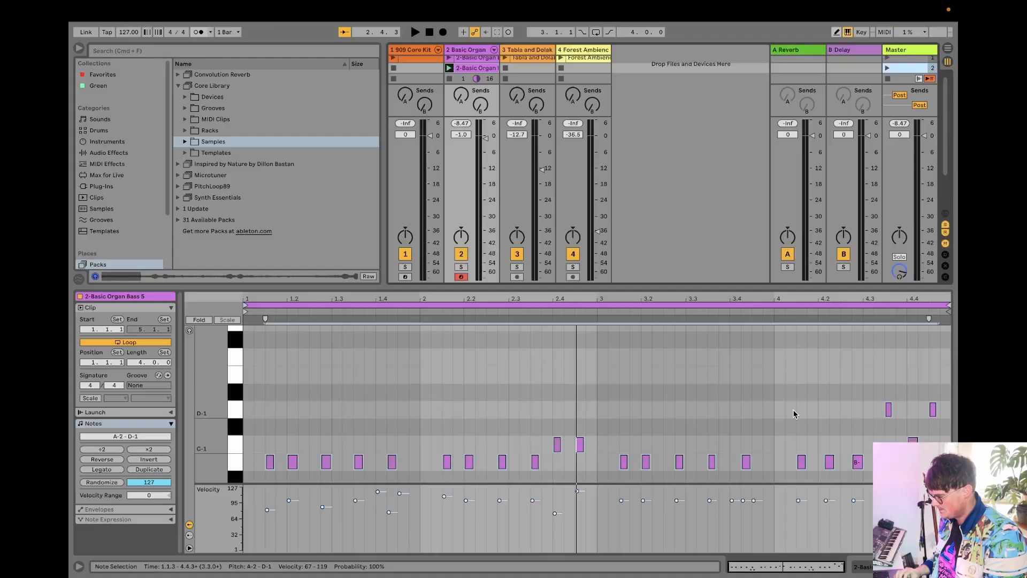
{"action": "key", "text": "space"}
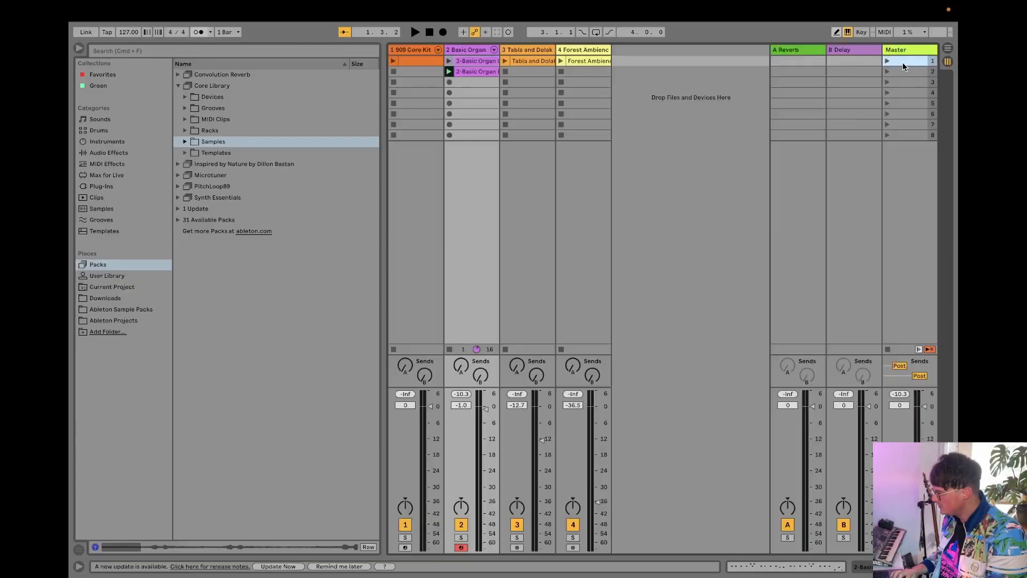
Rename scenes 1, 2 and 3 as A, B and C
{"action": "right_click", "coordinate": [903, 65]}
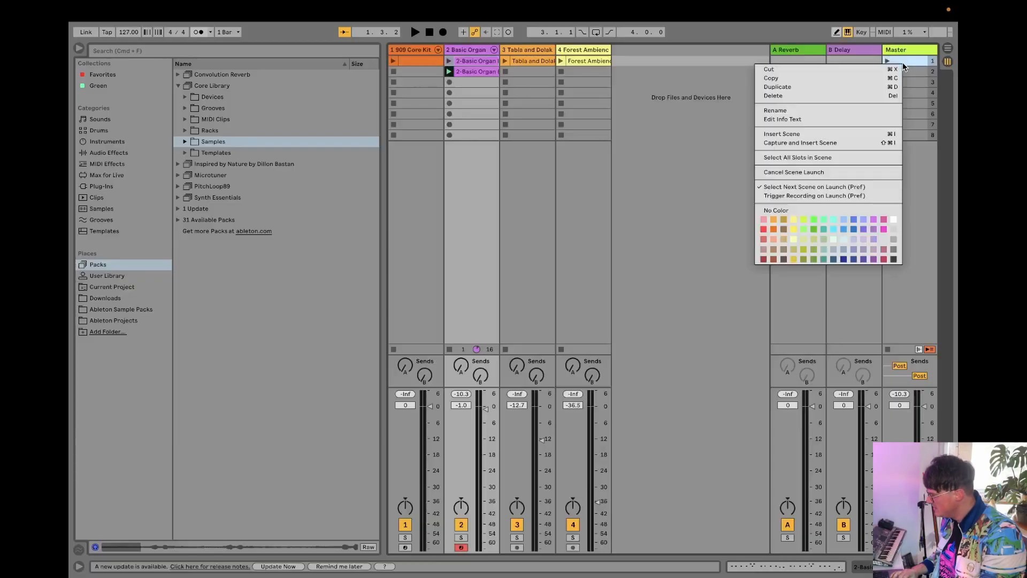
{"action": "left_click", "coordinate": [870, 111]}
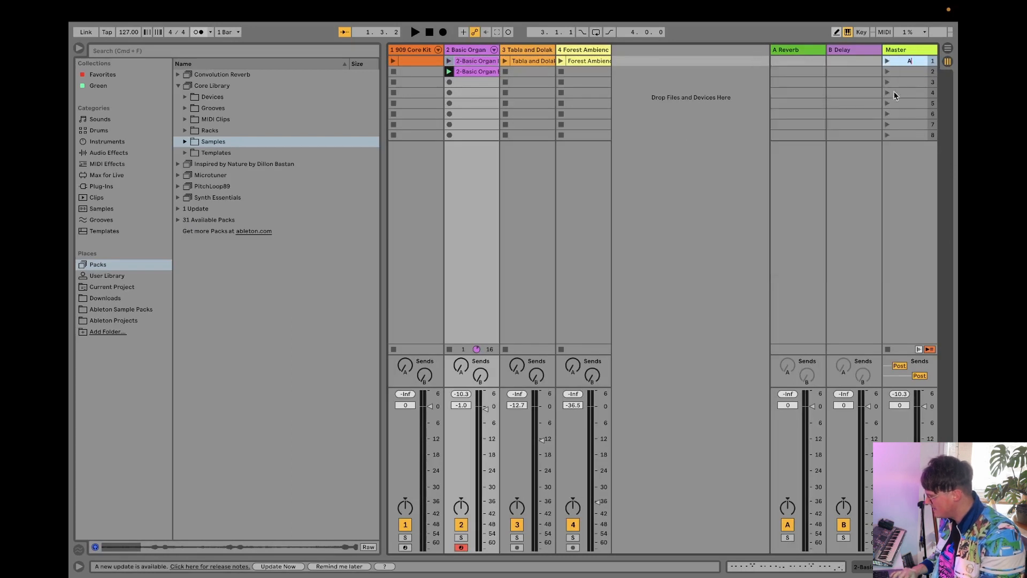
{"action": "type", "text": "A"}
{"action": "left_click", "coordinate": [909, 72]}
{"action": "right_click", "coordinate": [908, 72]}
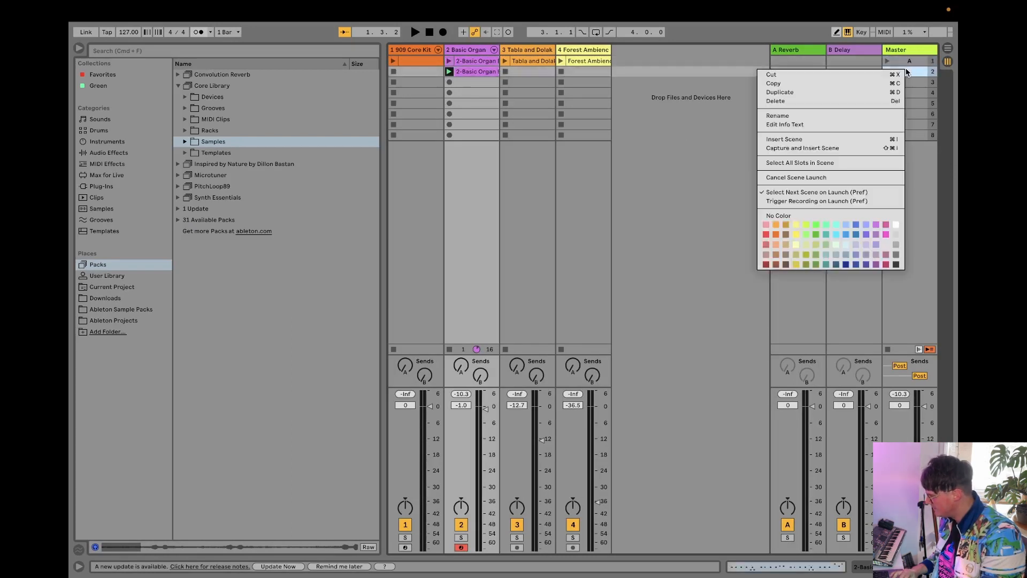
{"action": "left_click", "coordinate": [879, 116]}
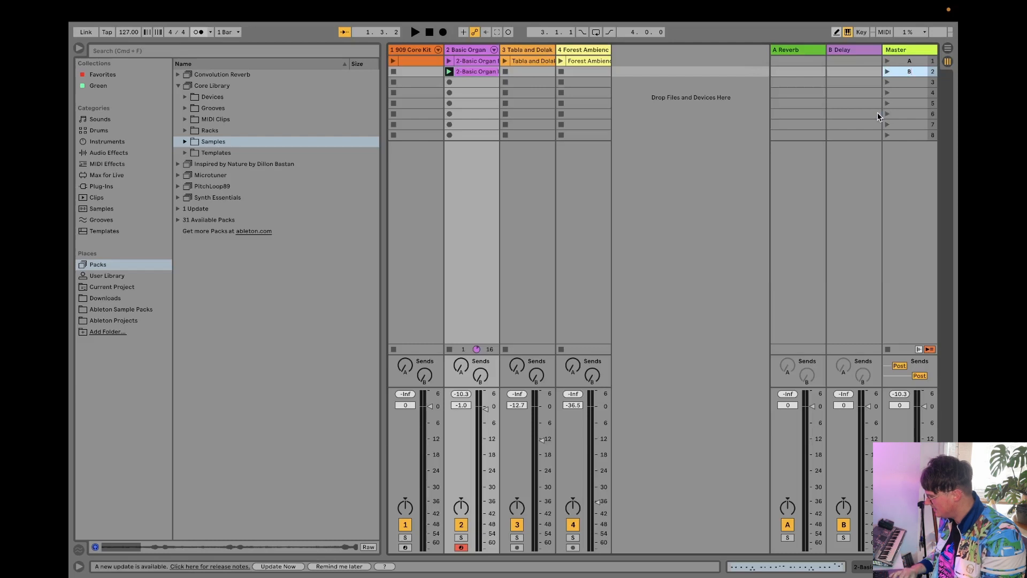
{"action": "left_click", "coordinate": [907, 80]}
{"action": "right_click", "coordinate": [907, 80]}
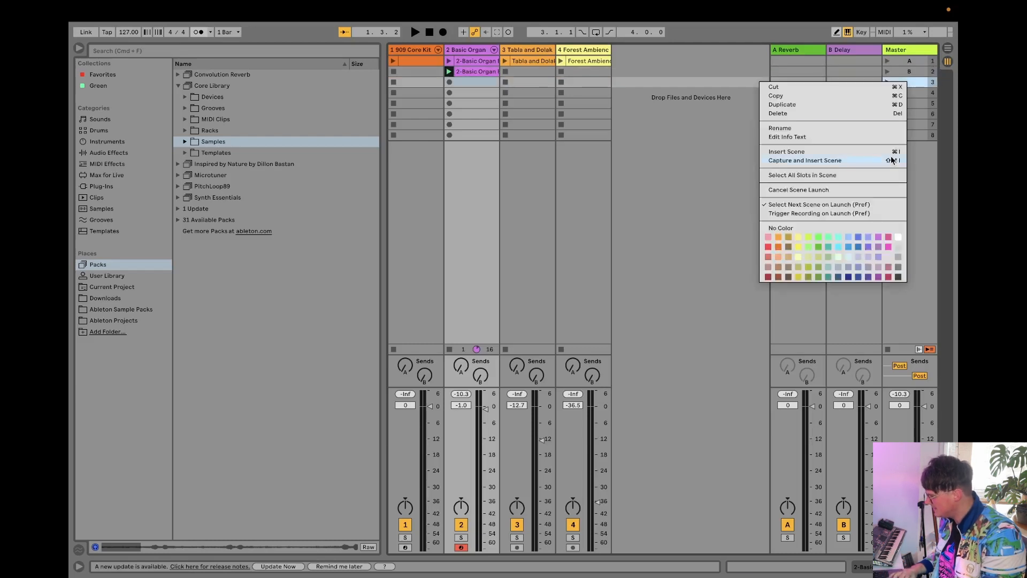
{"action": "left_click", "coordinate": [868, 128]}
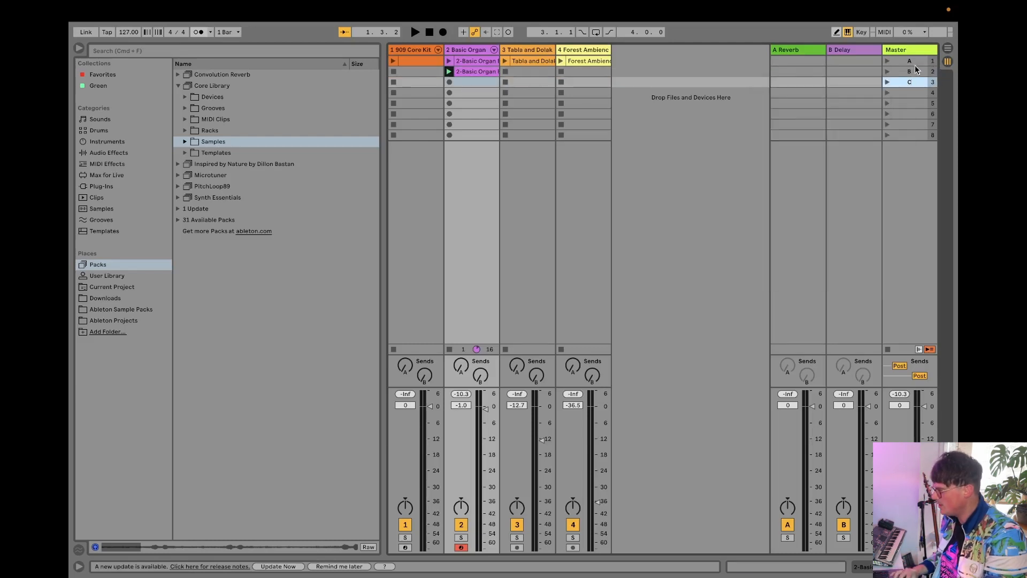
{"action": "key", "text": "Return"}
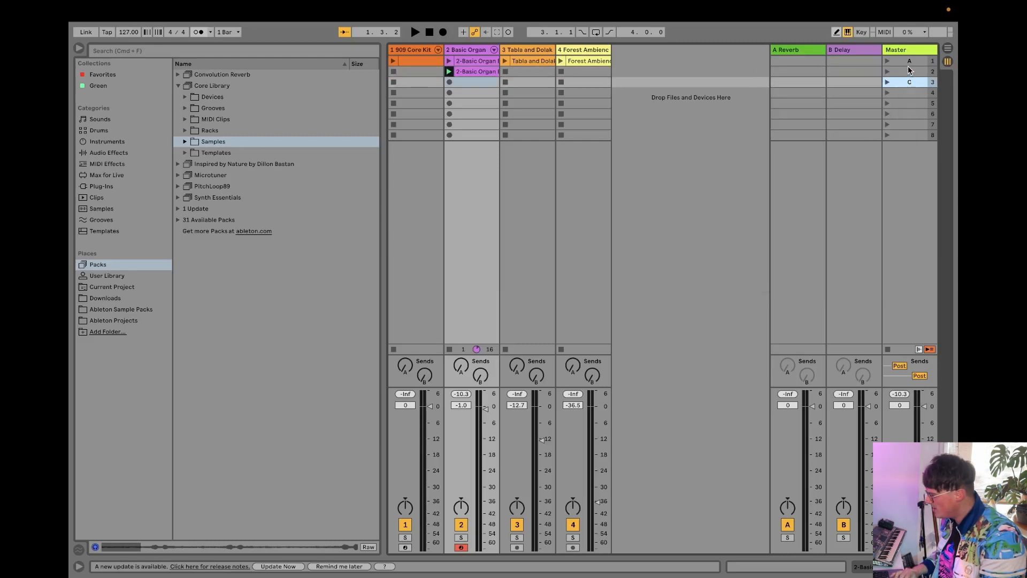
Launch scene B and duplicate the 909 Core Kit drum clip from scene A into it
{"action": "left_click", "coordinate": [909, 72]}
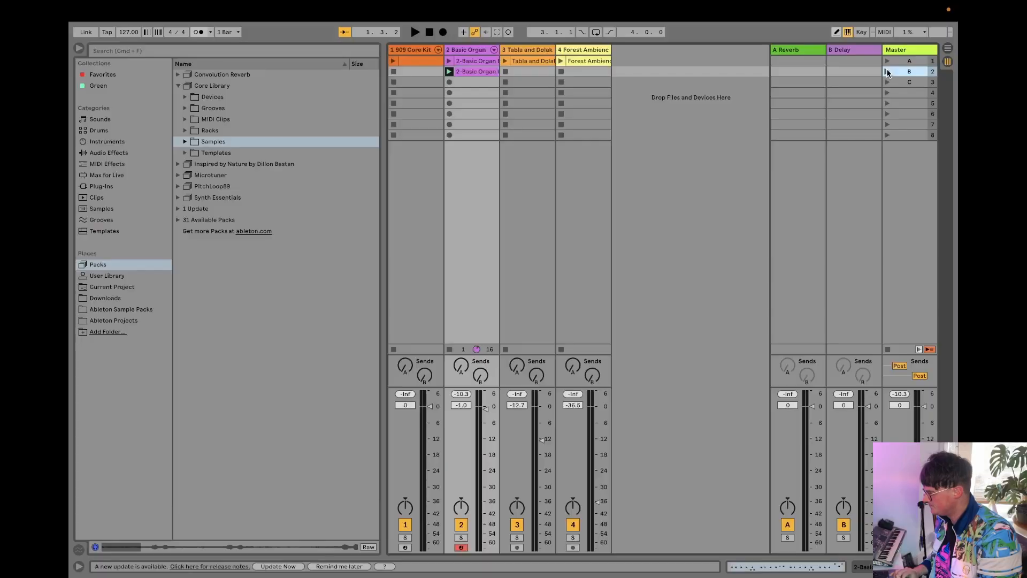
{"action": "left_click", "coordinate": [887, 71]}
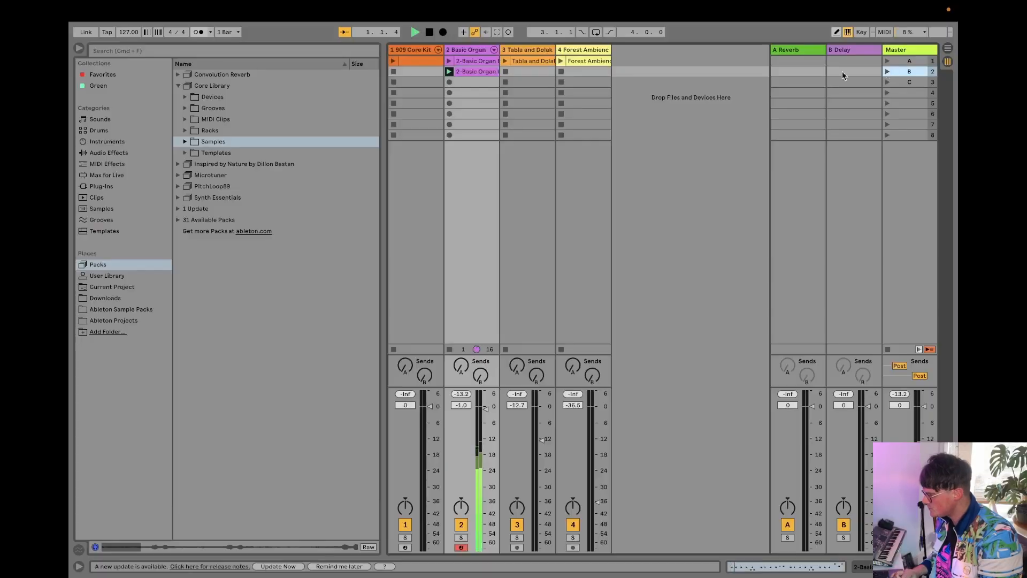
{"action": "left_click", "coordinate": [413, 58]}
{"action": "key", "text": "super+d"}
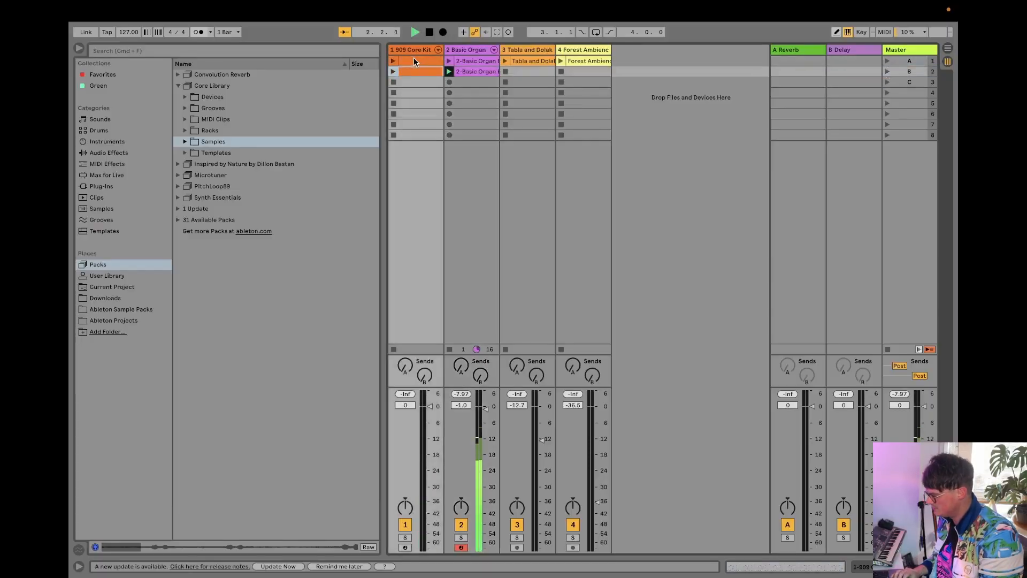
Launch scene B's 909 Core Kit clip, open its notes and delete all Open Hi Hat and Closed Hi Hat notes
{"action": "left_click", "coordinate": [392, 71]}
{"action": "key", "text": "shift+Tab"}
{"action": "left_click", "coordinate": [243, 380]}
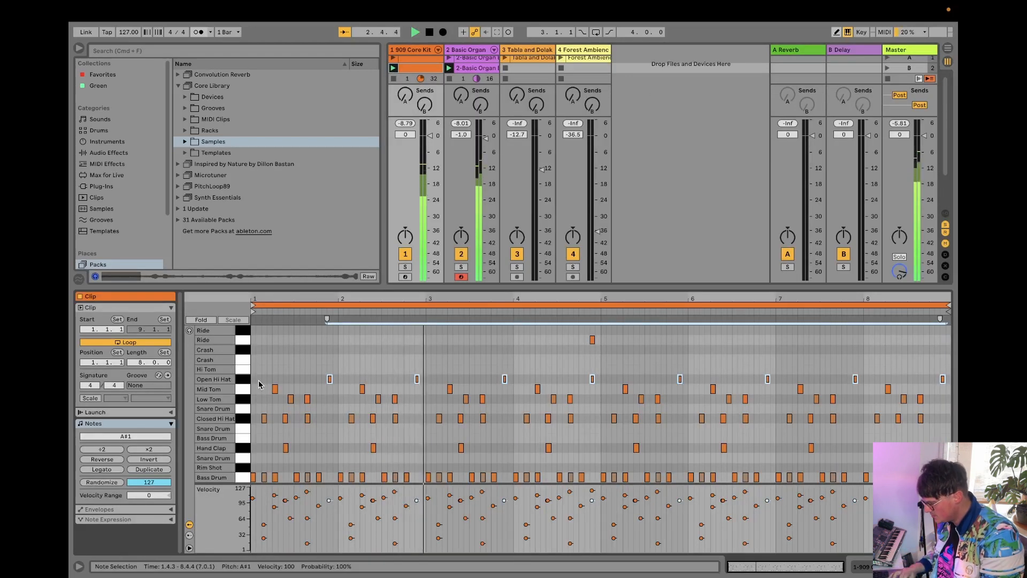
{"action": "key", "text": "Delete"}
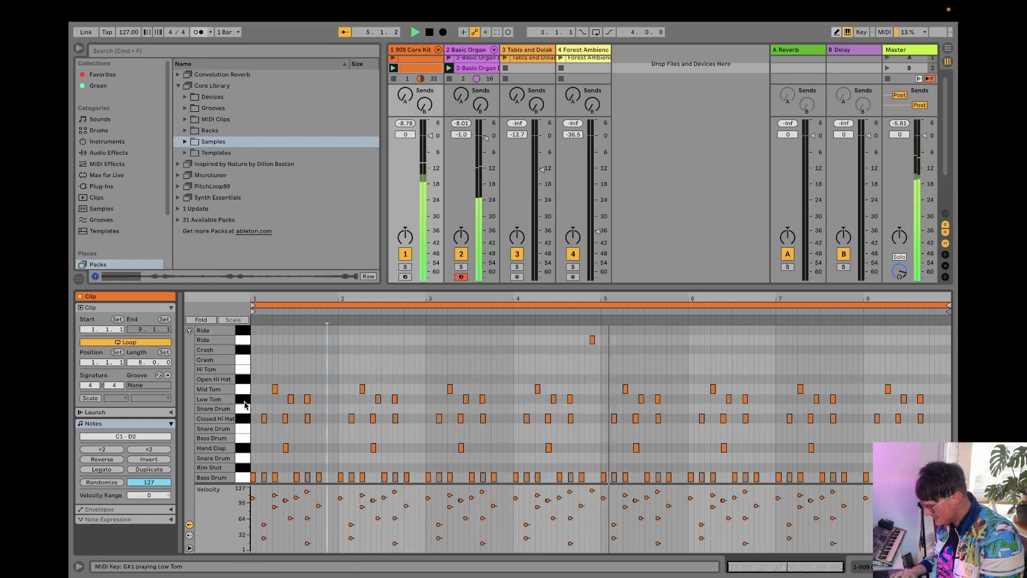
{"action": "left_click", "coordinate": [244, 419]}
{"action": "key", "text": "Delete"}
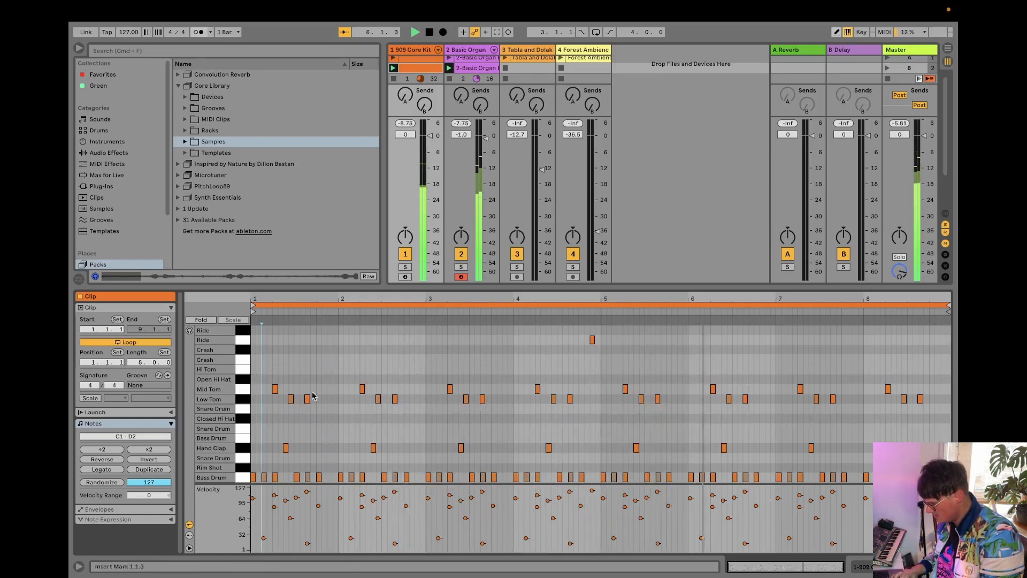
Move all Hand Clap notes in scene B's drum clip down to the adjacent Snare Drum row, stop playback and close the clip's details
{"action": "left_click", "coordinate": [245, 449]}
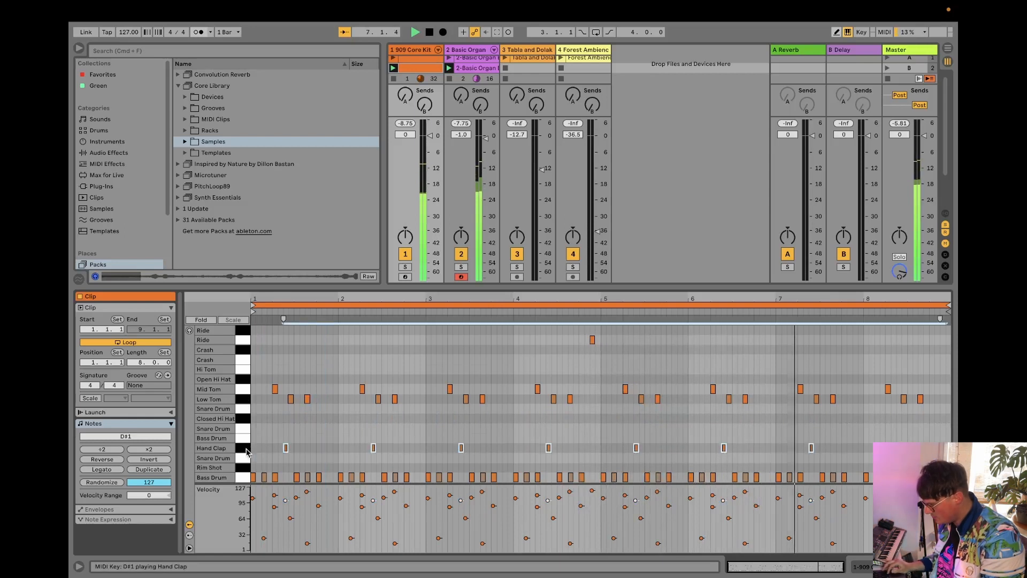
{"action": "key", "text": "Down"}
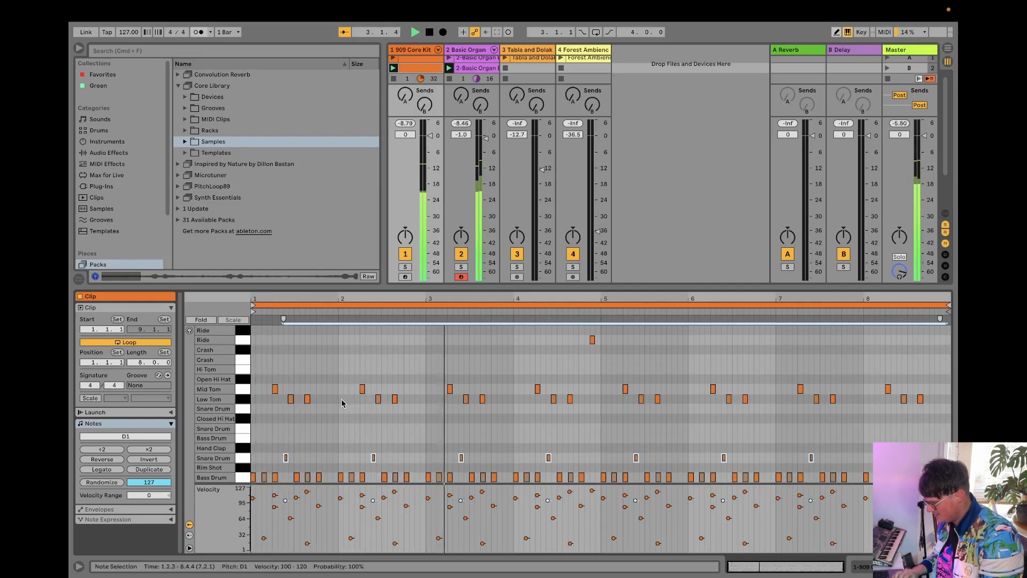
{"action": "key", "text": "space"}
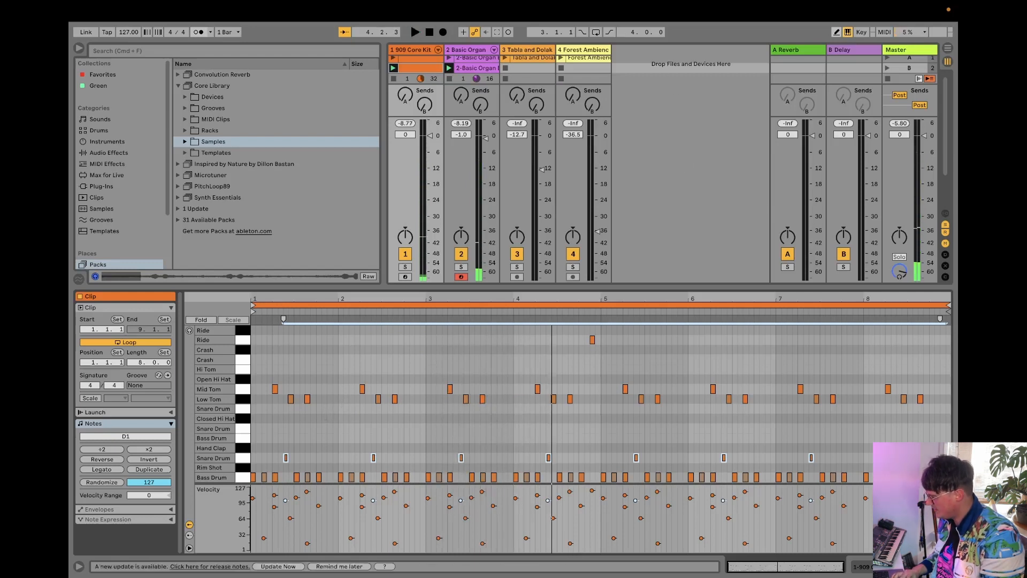
{"action": "key", "text": "super+alt+l"}
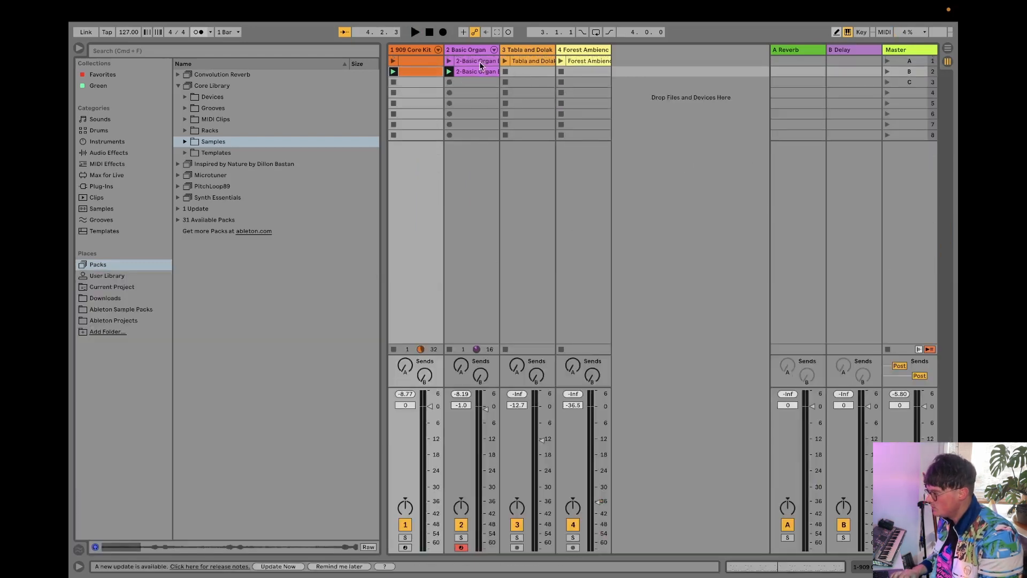
Duplicate the Tabla and Dolak clip from scene A into scene B, open its details and launch the copy
{"action": "left_click", "coordinate": [525, 61]}
{"action": "key", "text": "super+d"}
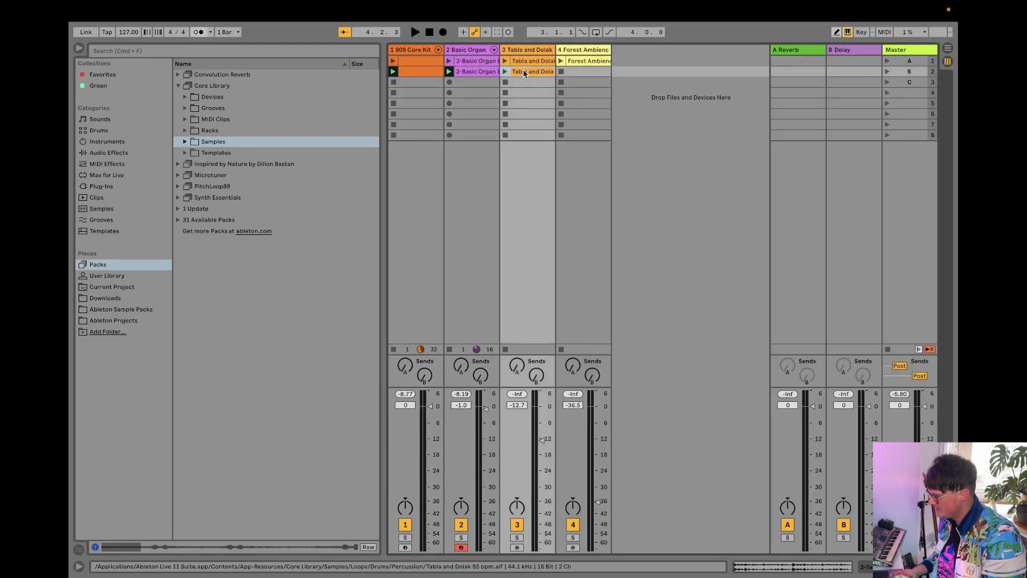
{"action": "key", "text": "super+alt+l"}
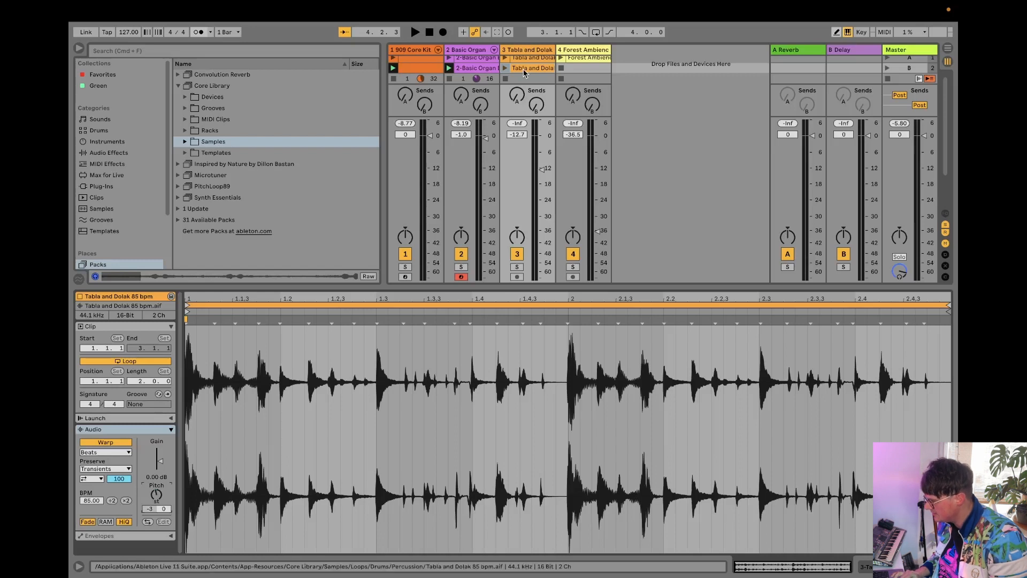
{"action": "left_click", "coordinate": [505, 68]}
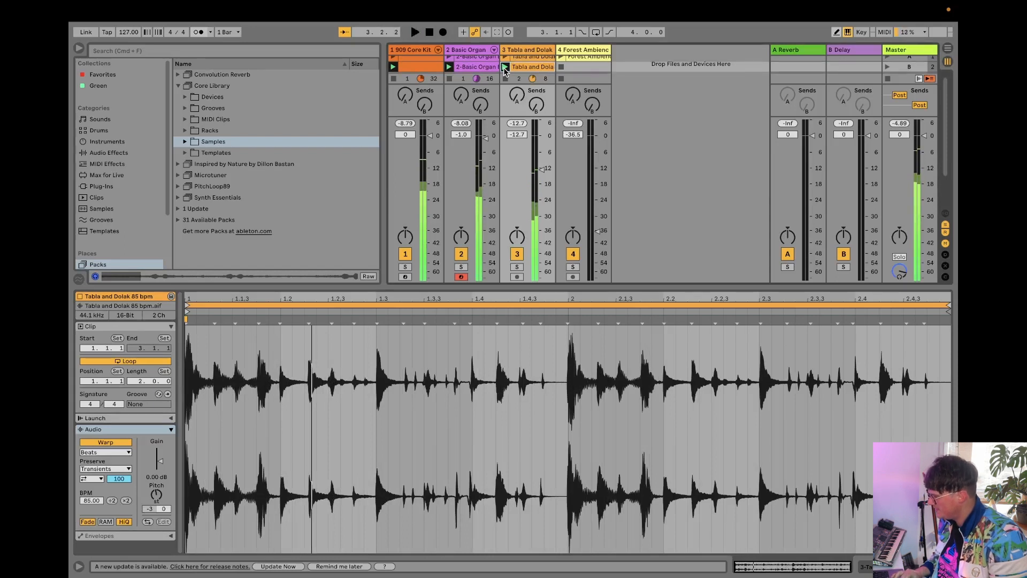
Add the texture loop Machine Noise Ambient.wav to scene B on the Forest Ambience track
{"action": "left_click", "coordinate": [577, 57]}
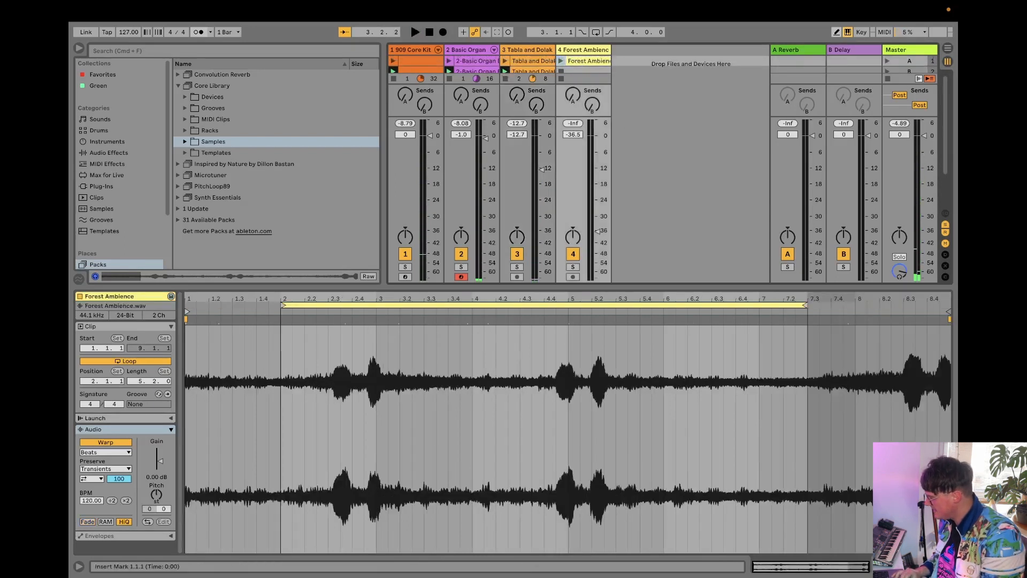
{"action": "key", "text": "super+alt+l"}
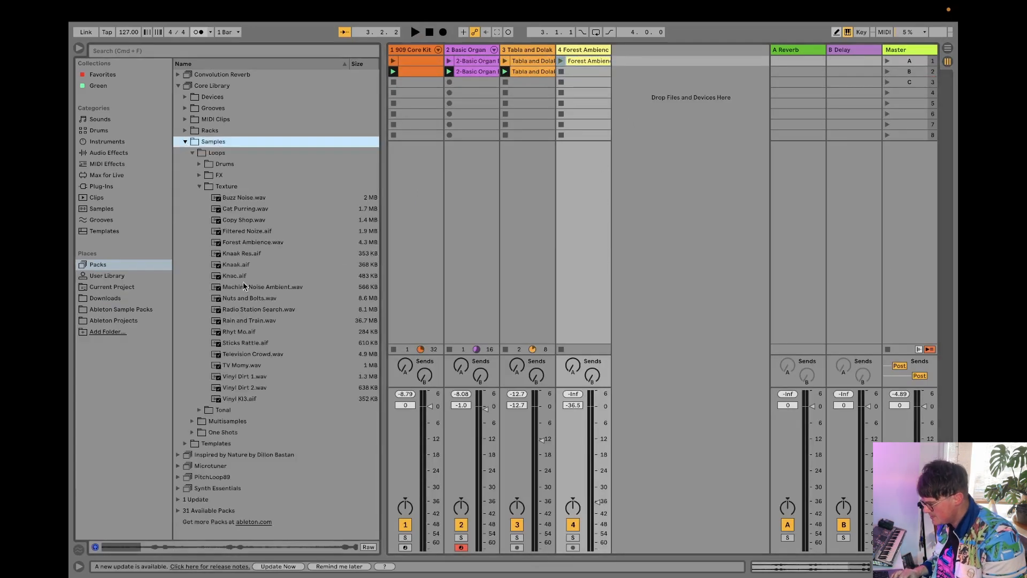
{"action": "left_click", "coordinate": [262, 288]}
{"action": "left_click_drag", "start_coordinate": [262, 288], "coordinate": [582, 77]}
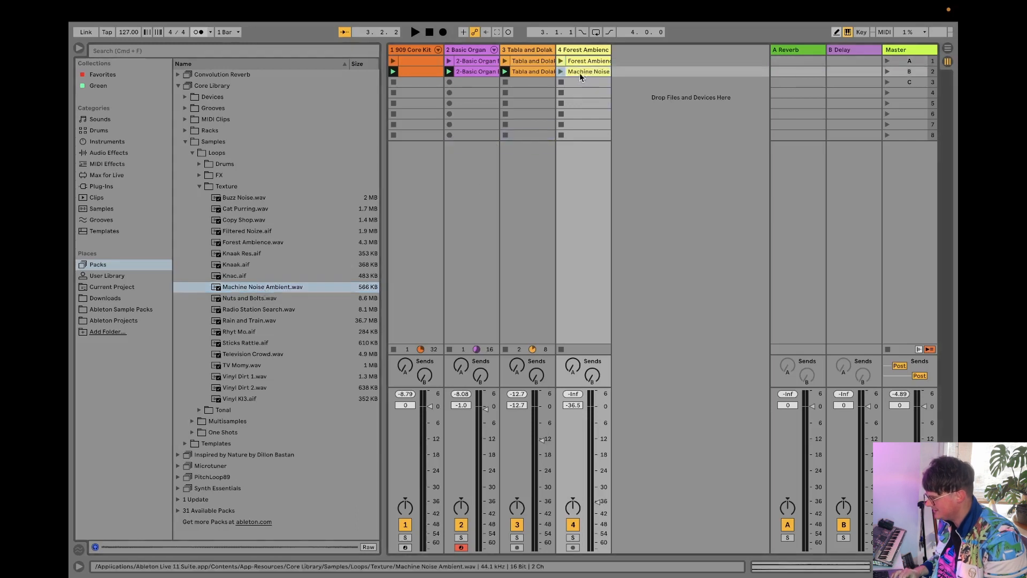
Audition scenes A, B and C in turn, then stop playback
{"action": "left_click", "coordinate": [888, 62]}
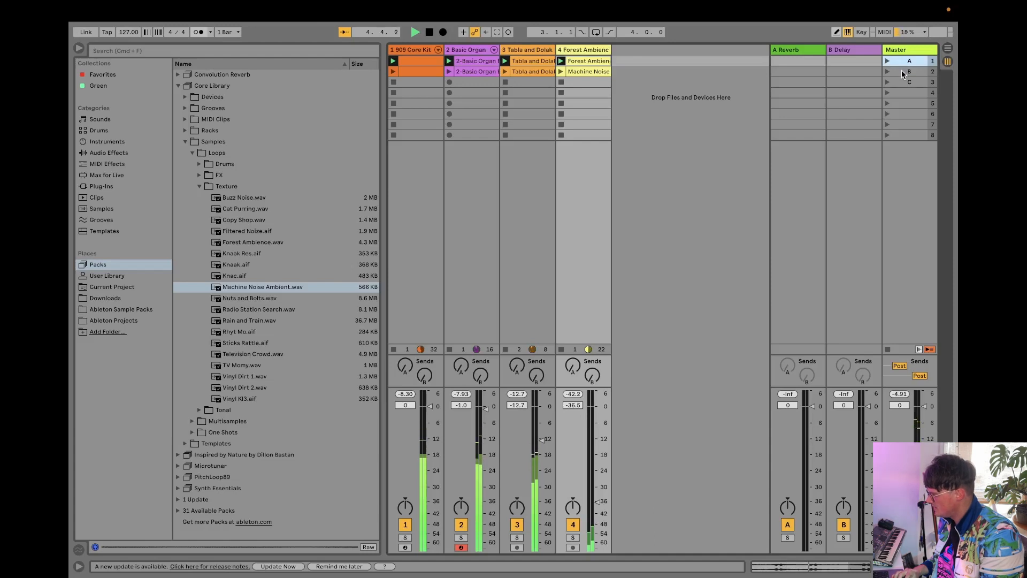
{"action": "left_click", "coordinate": [890, 71]}
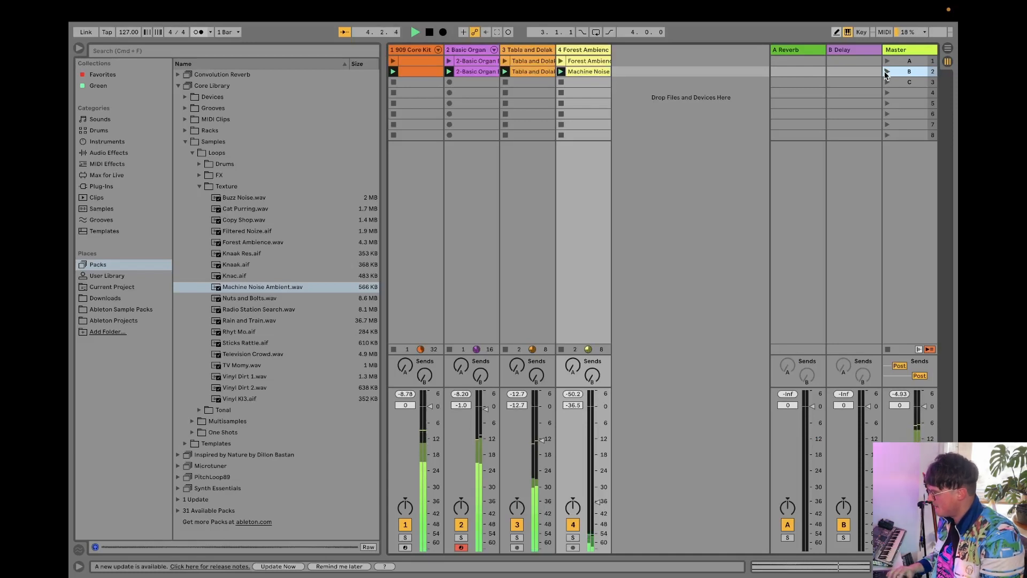
{"action": "left_click", "coordinate": [900, 82]}
{"action": "key", "text": "space"}
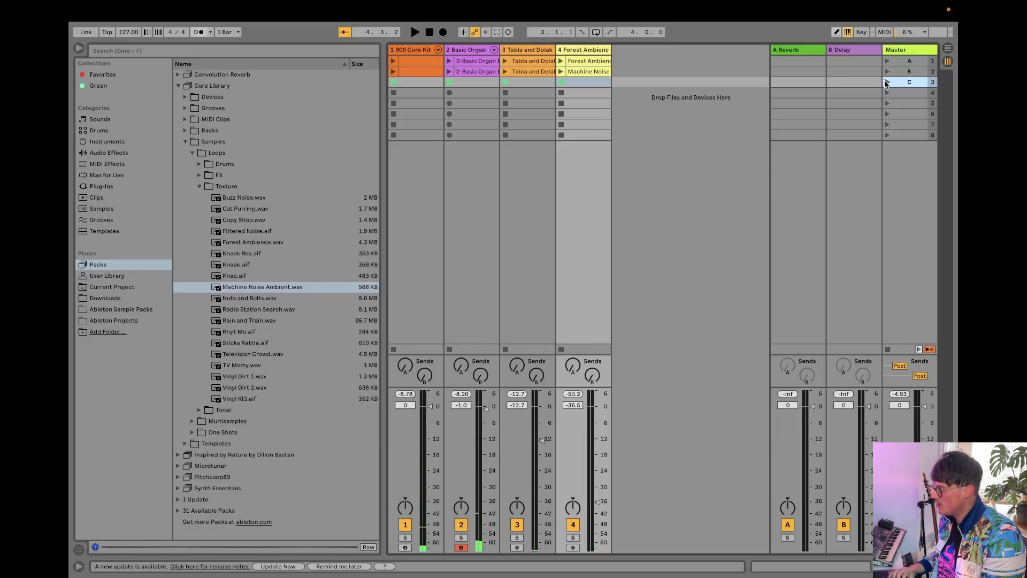
{"action": "double_click", "coordinate": [472, 82]}
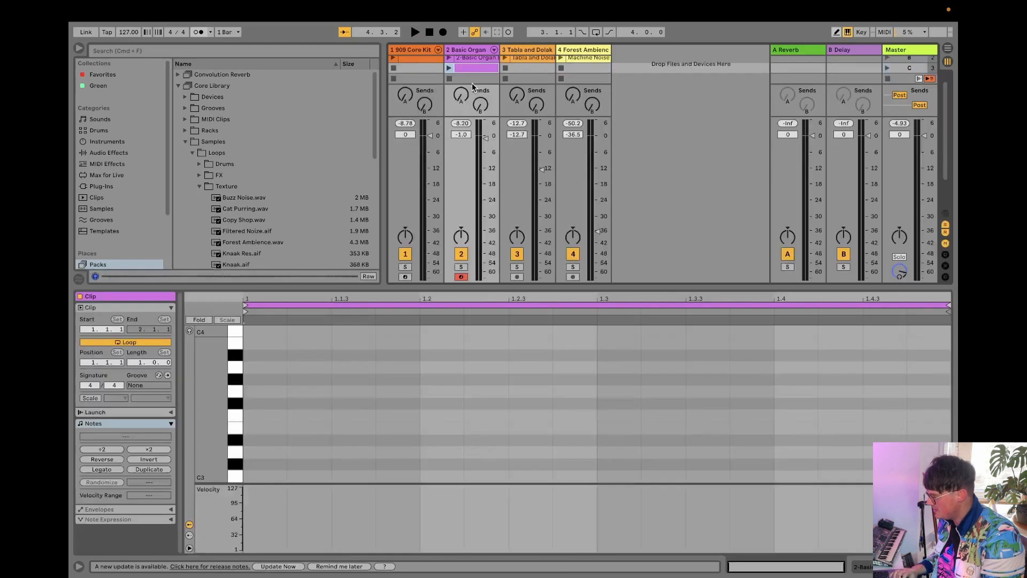
{"action": "left_click", "coordinate": [948, 566]}
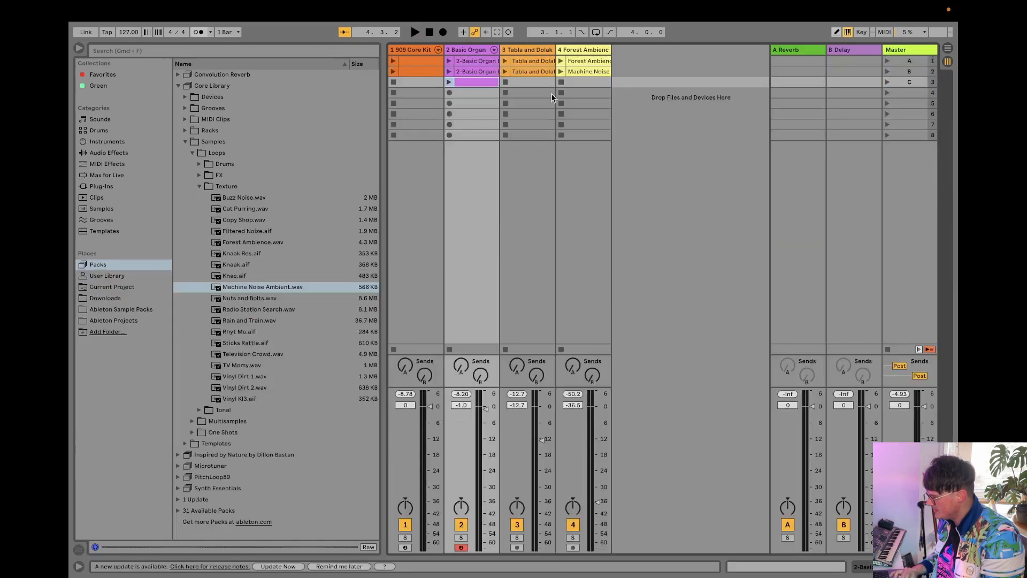
{"action": "key", "text": "Delete"}
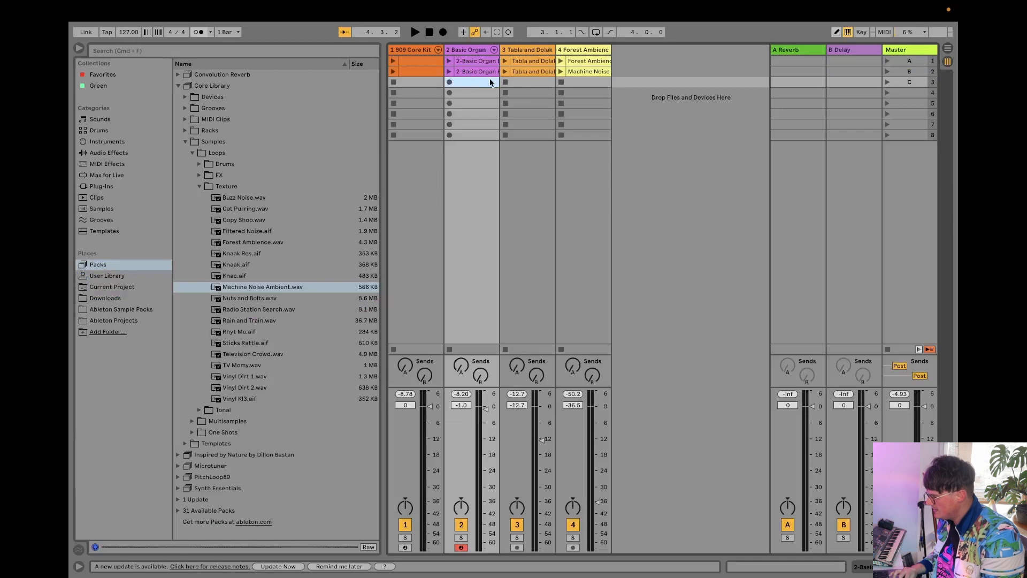
Find Tabla 130 bpm.aif among the Core Library percussion loops and add it to scene C on the Tabla and Dolak track
{"action": "left_click", "coordinate": [522, 72]}
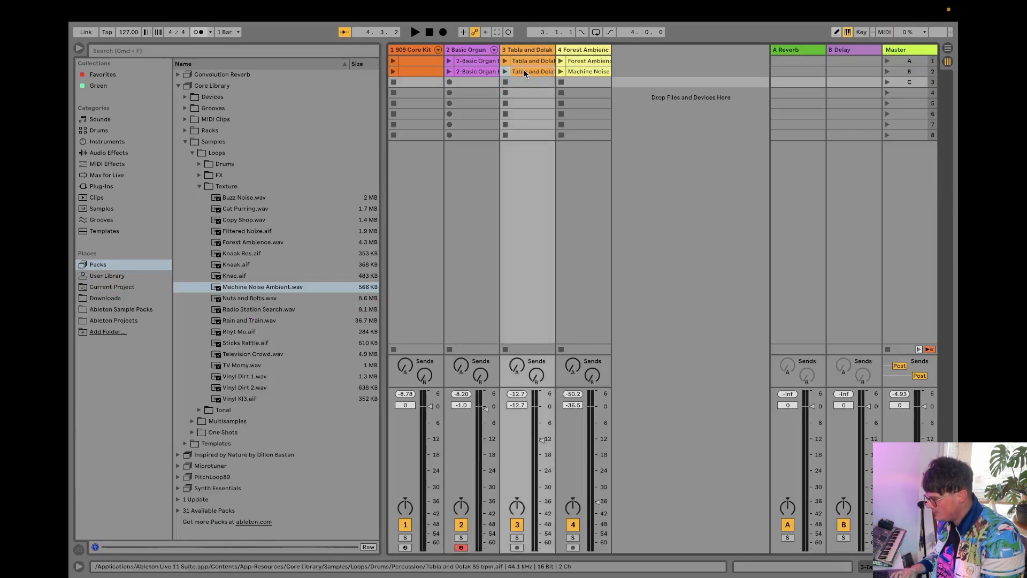
{"action": "left_click", "coordinate": [198, 186]}
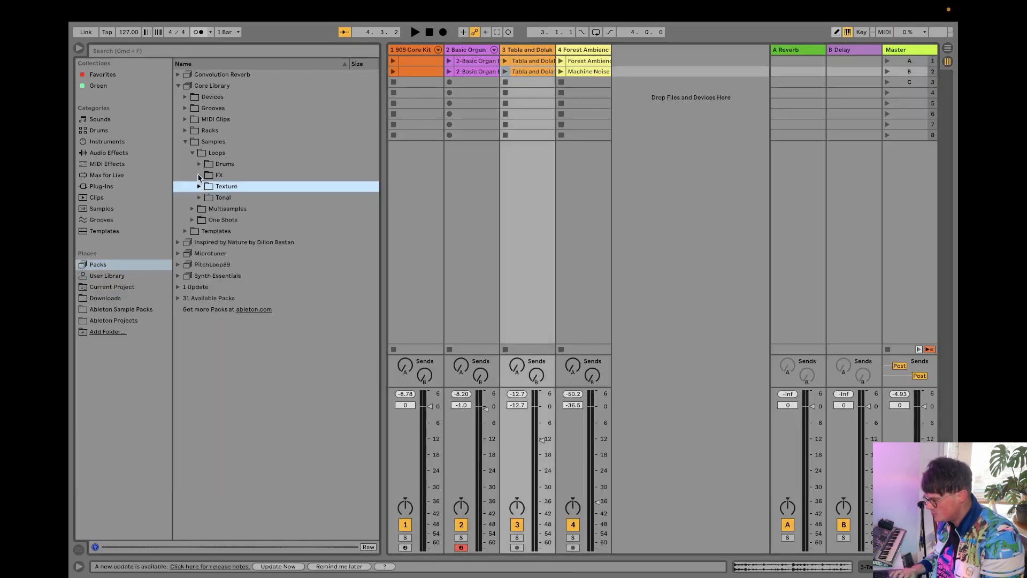
{"action": "left_click", "coordinate": [199, 165]}
{"action": "left_click", "coordinate": [206, 188]}
{"action": "scroll", "coordinate": [261, 364], "scroll_direction": "down", "scroll_amount": 5}
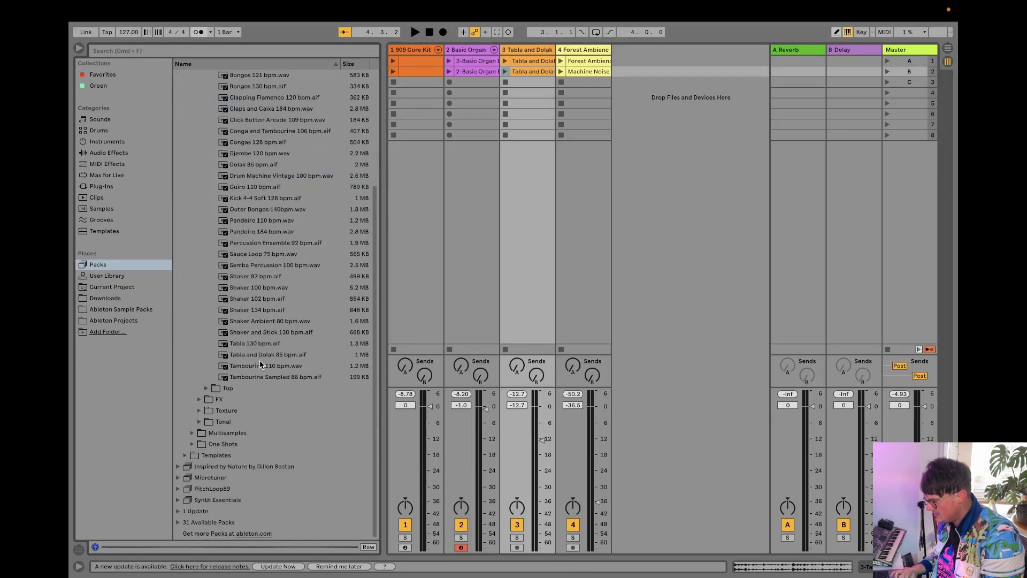
{"action": "left_click", "coordinate": [257, 344]}
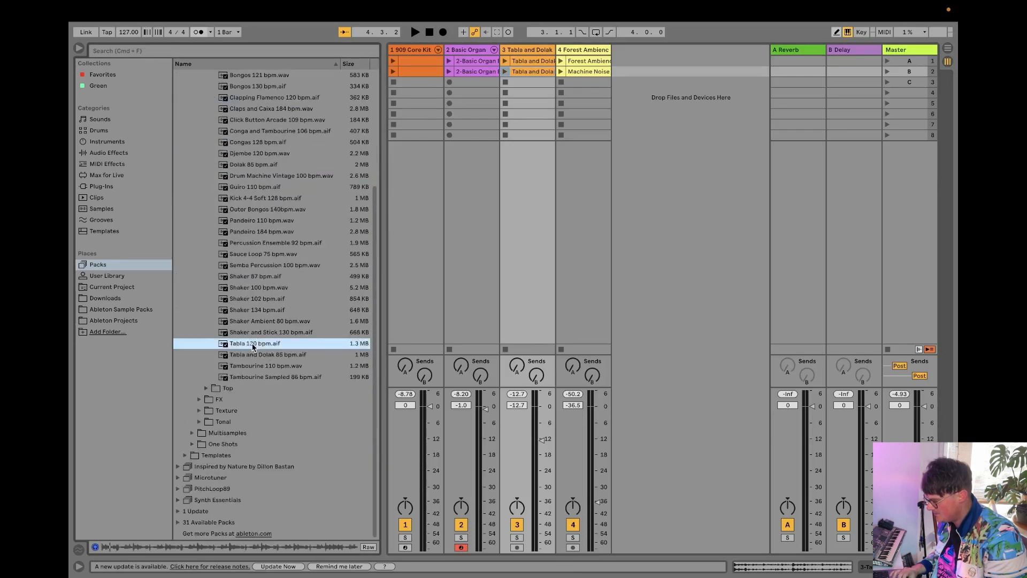
{"action": "left_click_drag", "start_coordinate": [252, 347], "coordinate": [512, 85]}
Play the new Tabla 130 bpm clip, then compare scene B with scene C by launching each
{"action": "left_click", "coordinate": [505, 82]}
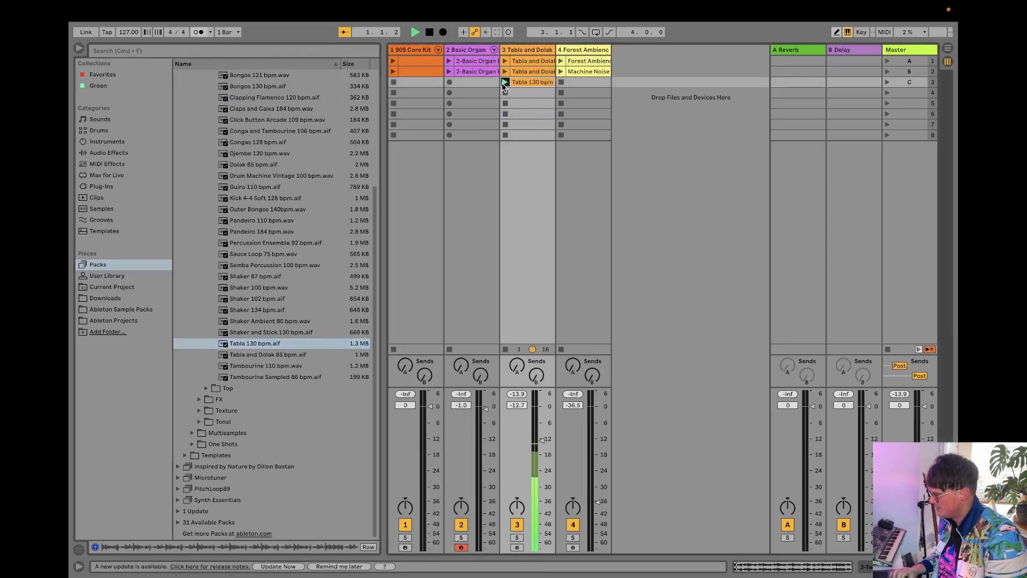
{"action": "left_click", "coordinate": [889, 71]}
{"action": "left_click", "coordinate": [888, 83]}
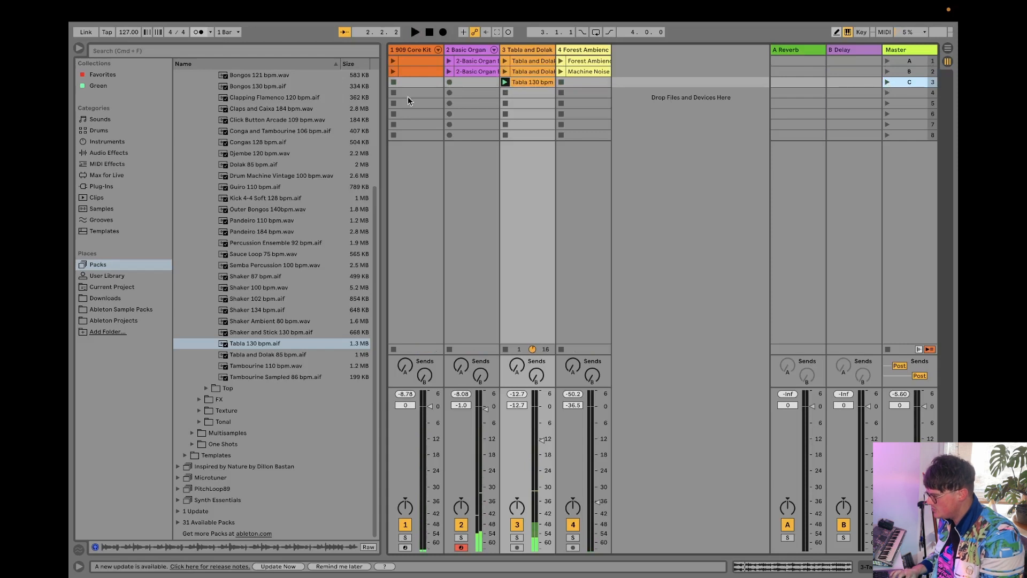
Create a one-bar 909 Core Kit clip in scene C with a Bass Drum note on each of the four beats, then launch the scene
{"action": "double_click", "coordinate": [417, 81]}
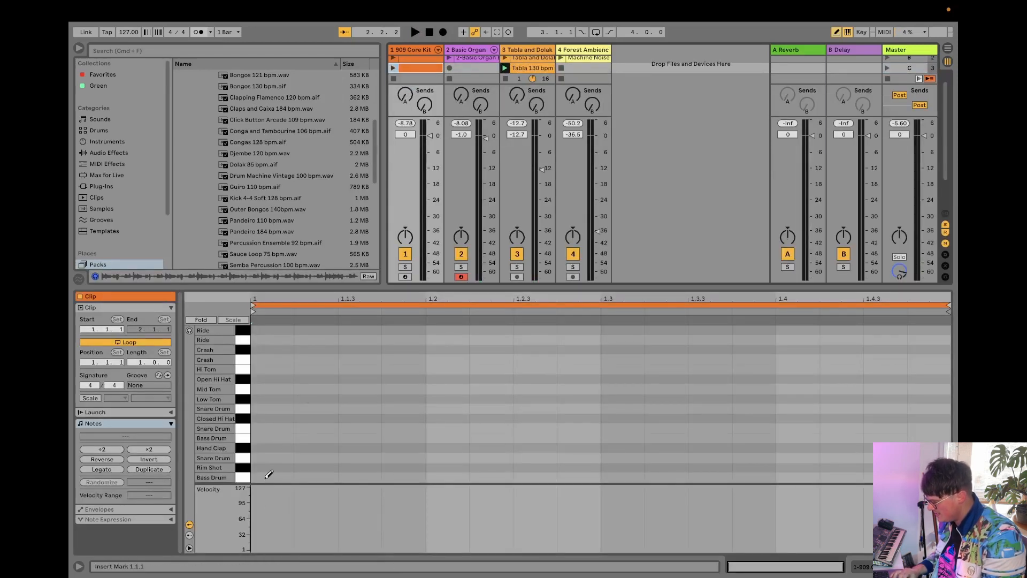
{"action": "left_click", "coordinate": [270, 477]}
{"action": "left_click", "coordinate": [434, 477]}
{"action": "left_click", "coordinate": [615, 477]}
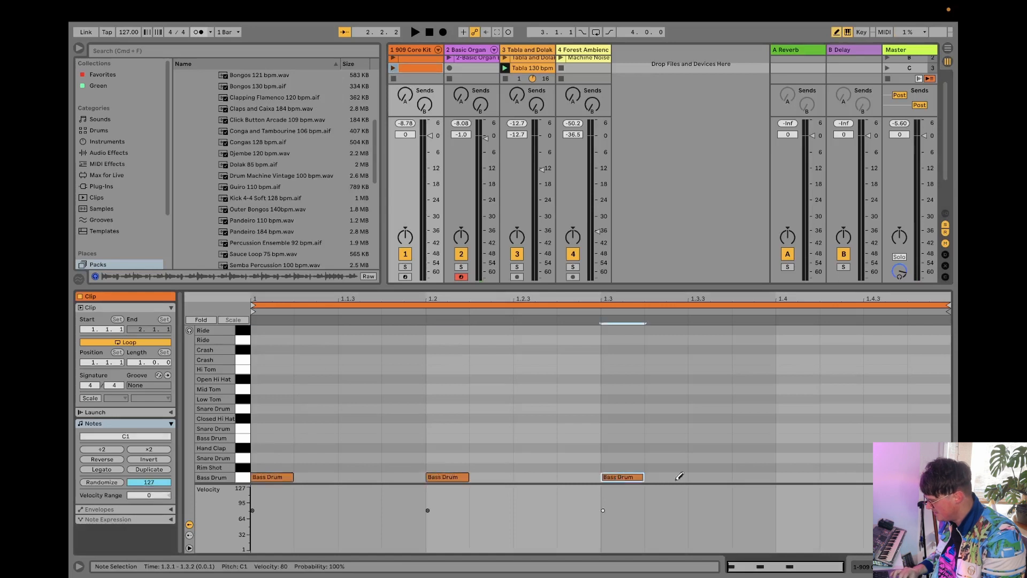
{"action": "left_click", "coordinate": [796, 477]}
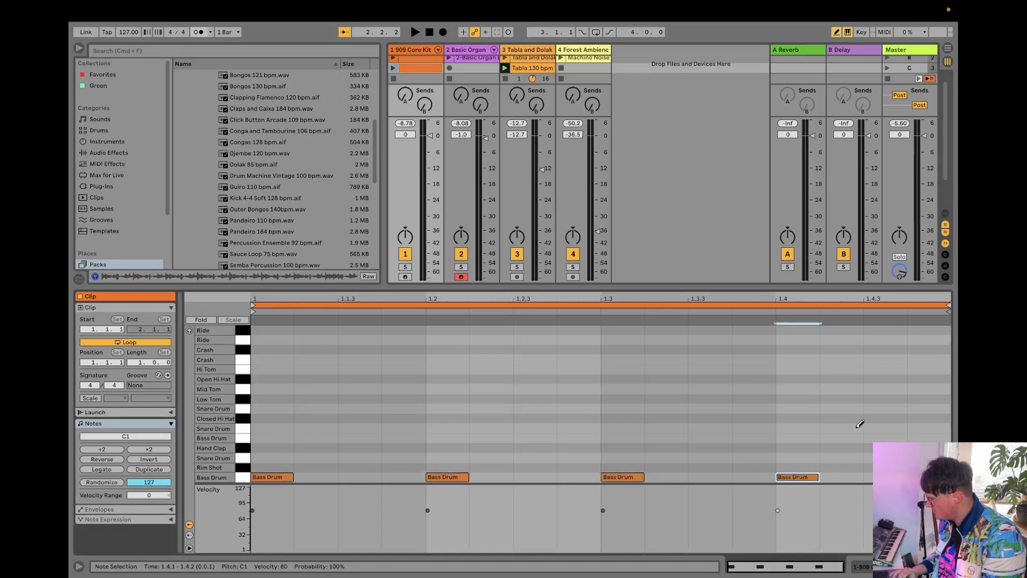
{"action": "left_click", "coordinate": [888, 67]}
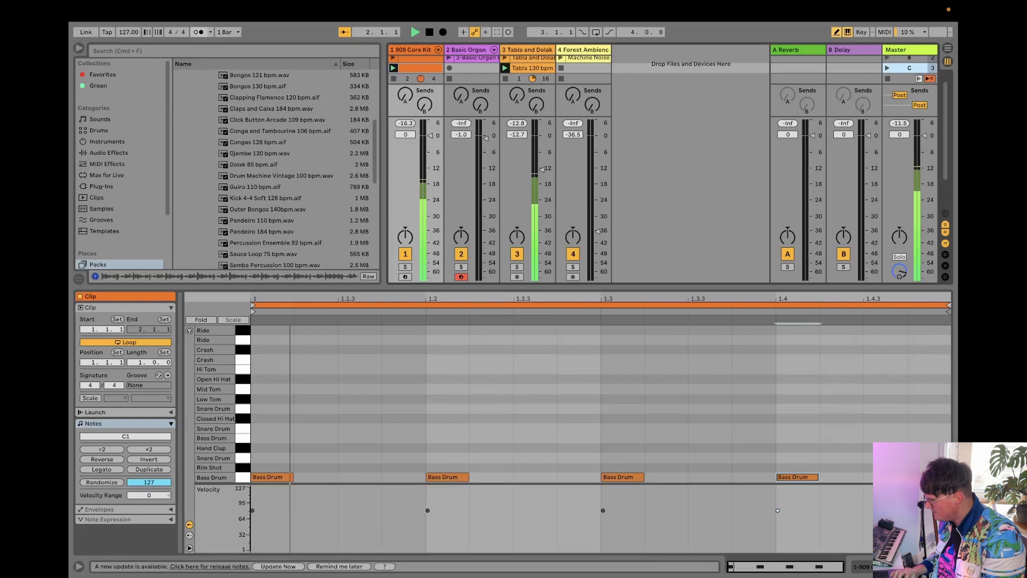
{"action": "key", "text": "super+alt+l"}
Copy the Basic Organ clip from scene A into scene C
{"action": "left_click", "coordinate": [481, 75]}
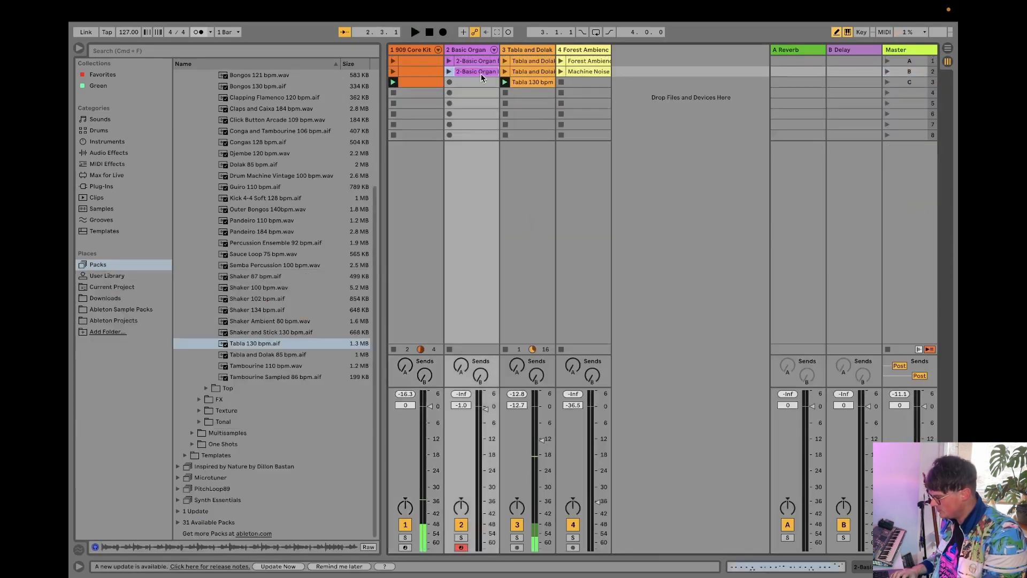
{"action": "left_click", "coordinate": [479, 63]}
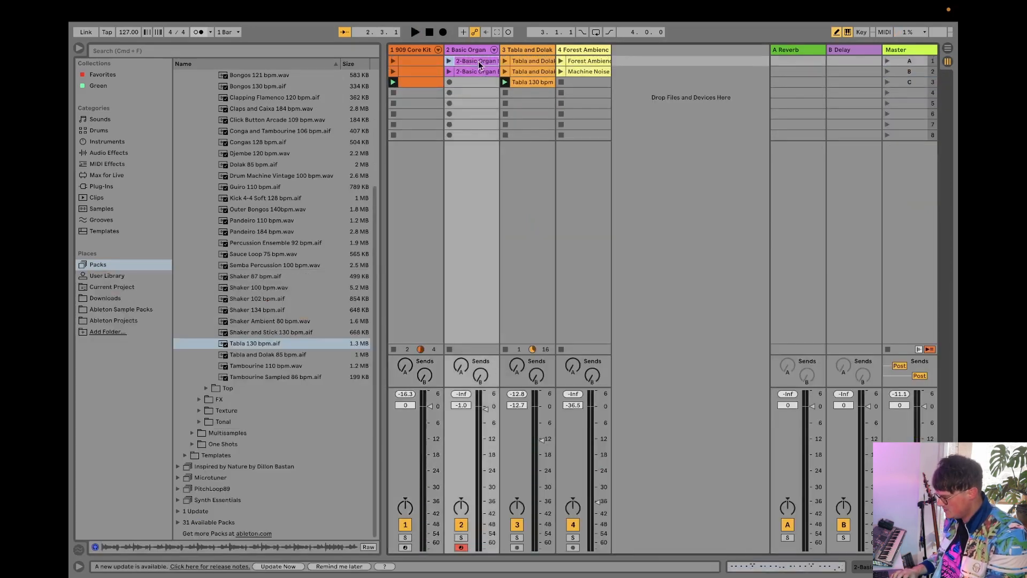
{"action": "left_click_drag", "start_coordinate": [478, 61], "coordinate": [471, 80]}
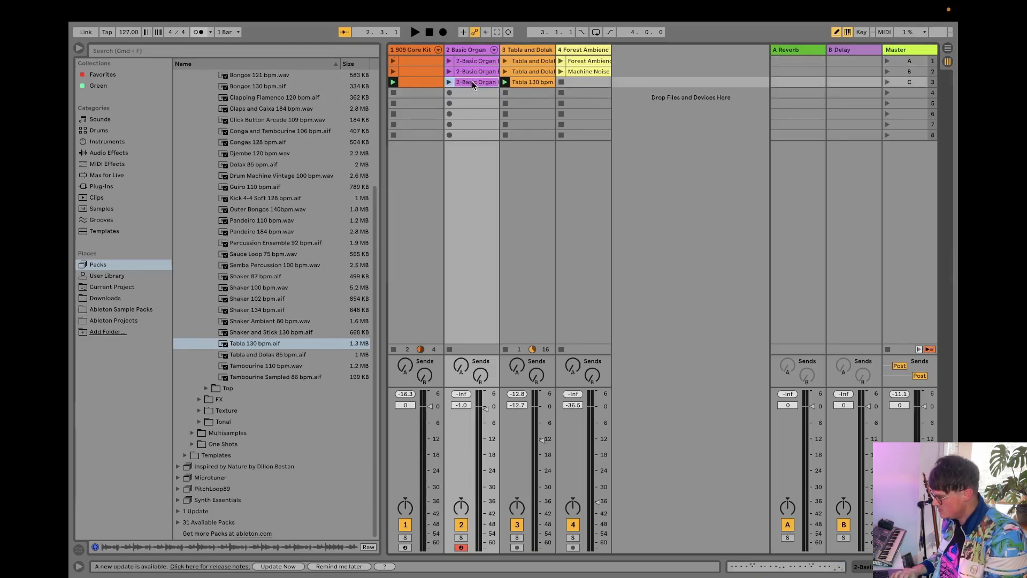
Open scene C's Basic Organ clip, play it and delete four notes from its first two bars to thin out the bass line
{"action": "double_click", "coordinate": [472, 82]}
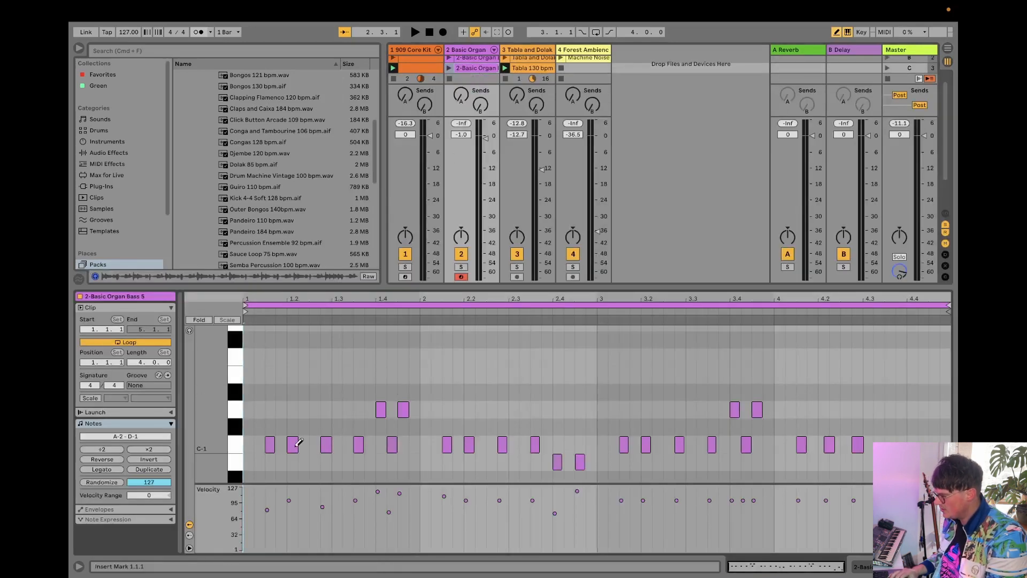
{"action": "left_click", "coordinate": [449, 68]}
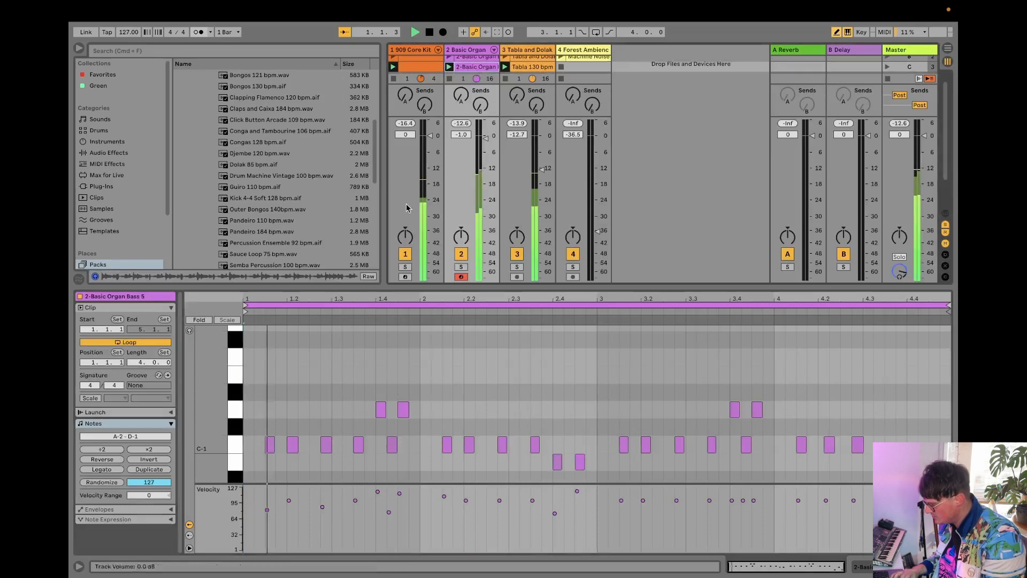
{"action": "left_click", "coordinate": [326, 445]}
{"action": "left_click", "coordinate": [381, 410]}
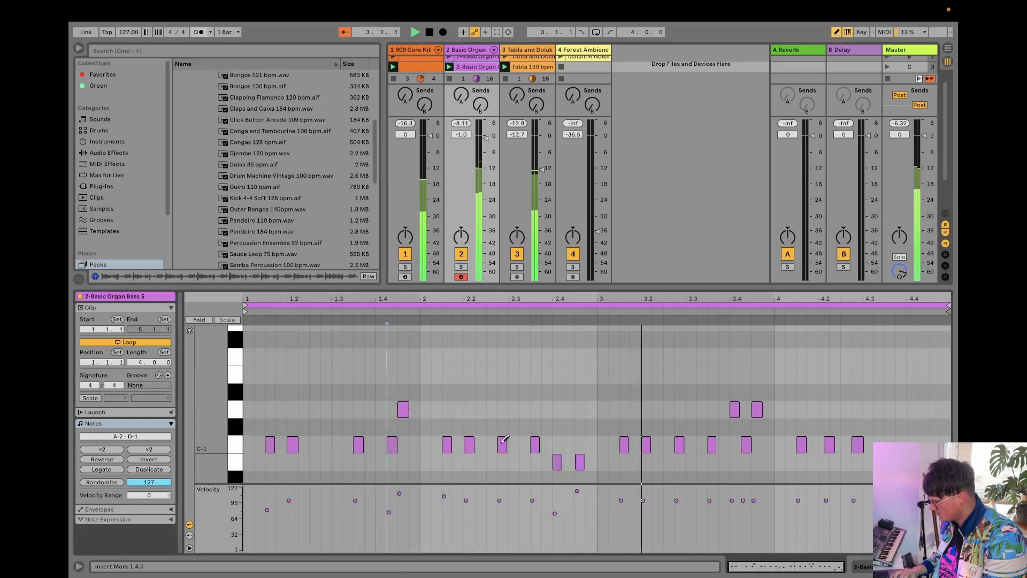
{"action": "left_click", "coordinate": [558, 460]}
{"action": "left_click", "coordinate": [506, 446]}
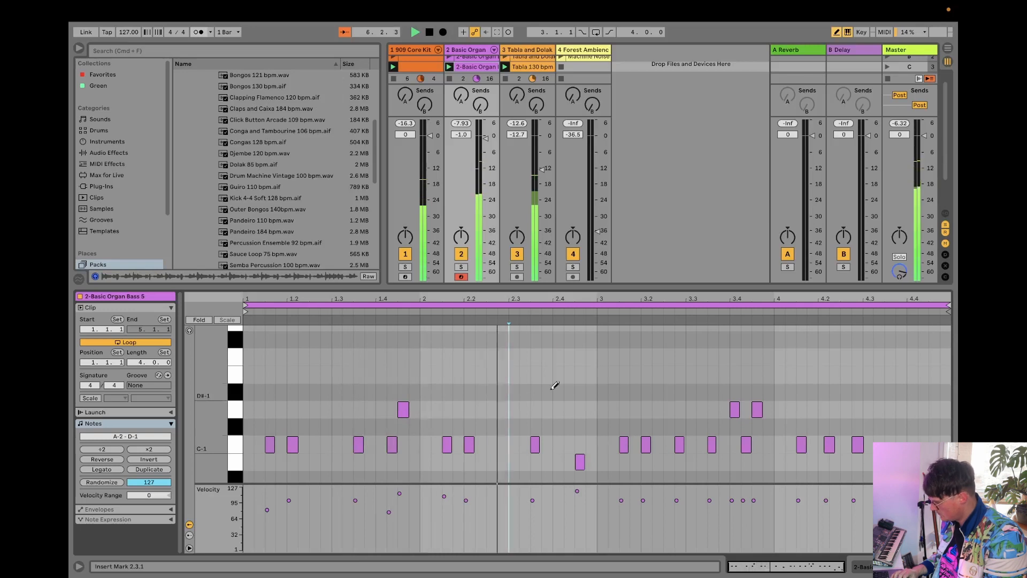
Raise the remaining lowest note in bar 2 to C-1 and shorten the scene C bass clip's loop to two bars
{"action": "left_click", "coordinate": [580, 462]}
{"action": "left_click", "coordinate": [580, 445]}
{"action": "left_click_drag", "start_coordinate": [949, 305], "coordinate": [597, 298]}
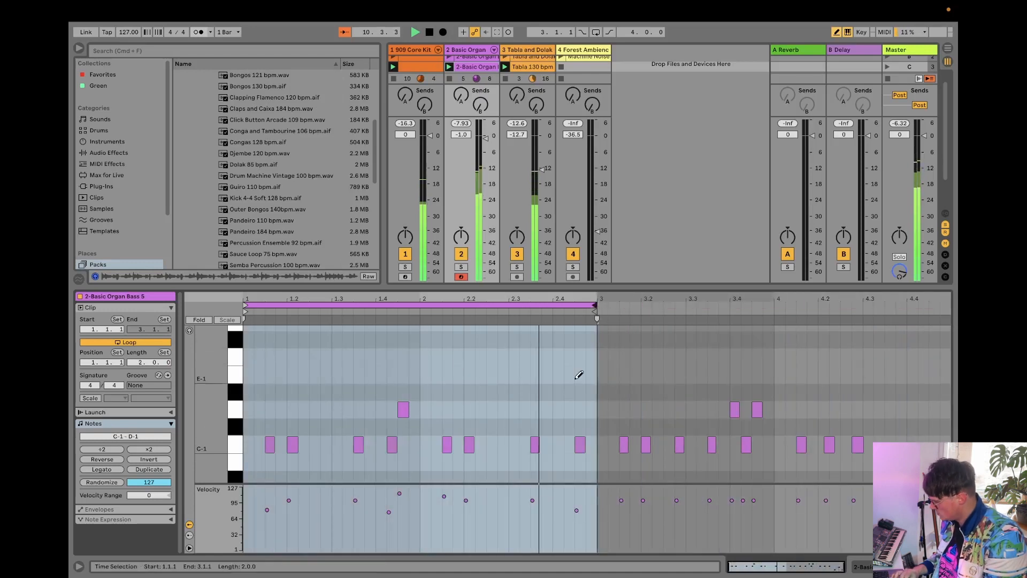
{"action": "left_click", "coordinate": [515, 444]}
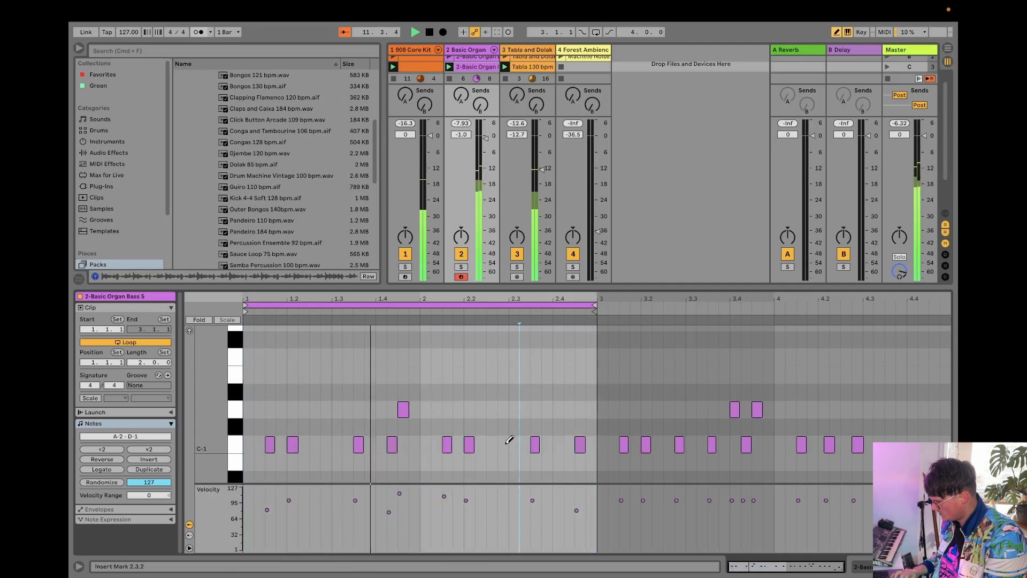
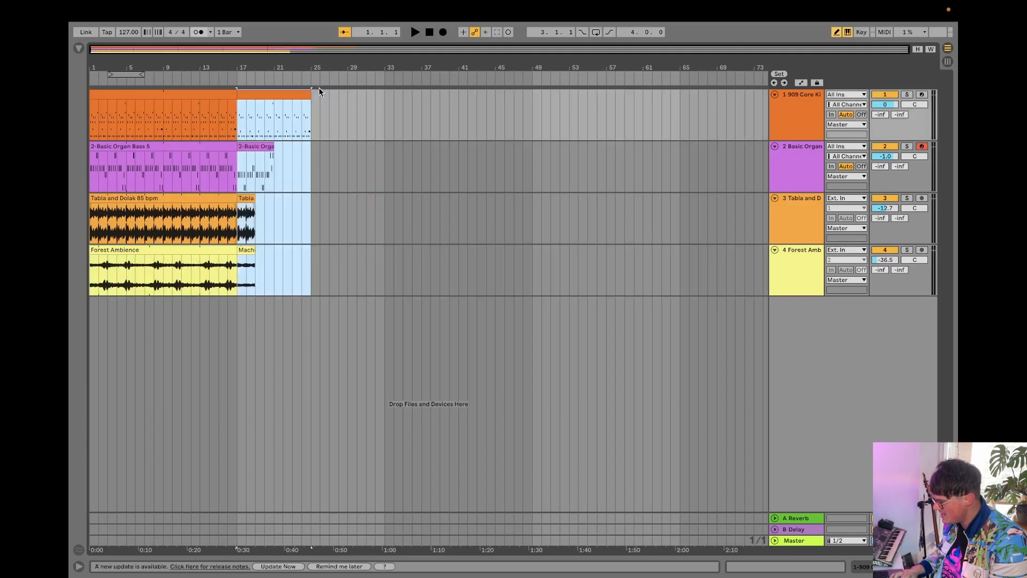
Extend the section B clips starting at bar 17 on all four tracks to bar 33 in the arrangement
{"action": "left_click_drag", "start_coordinate": [307, 95], "coordinate": [384, 91]}
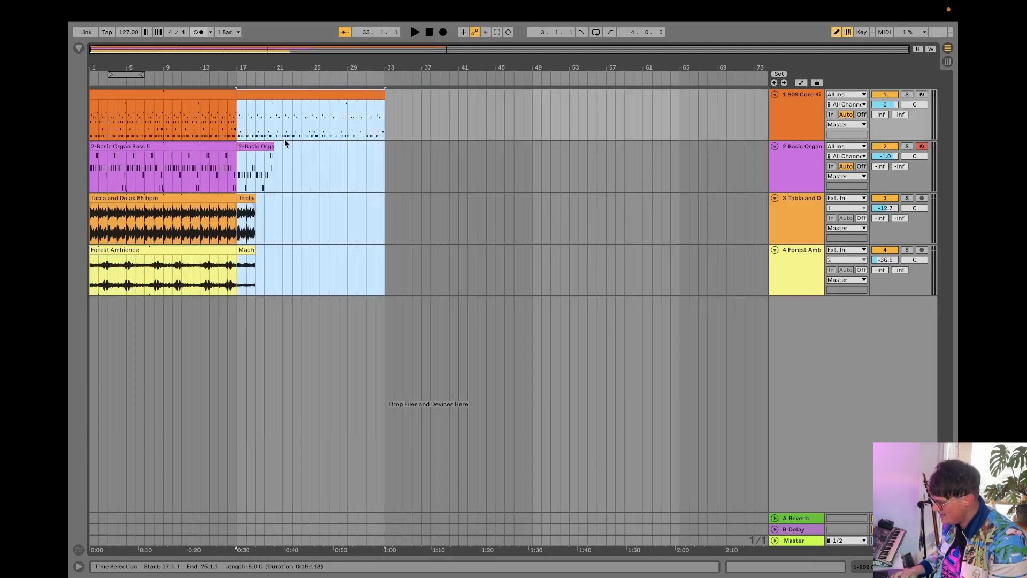
{"action": "left_click_drag", "start_coordinate": [272, 146], "coordinate": [384, 147]}
{"action": "left_click_drag", "start_coordinate": [256, 202], "coordinate": [384, 201]}
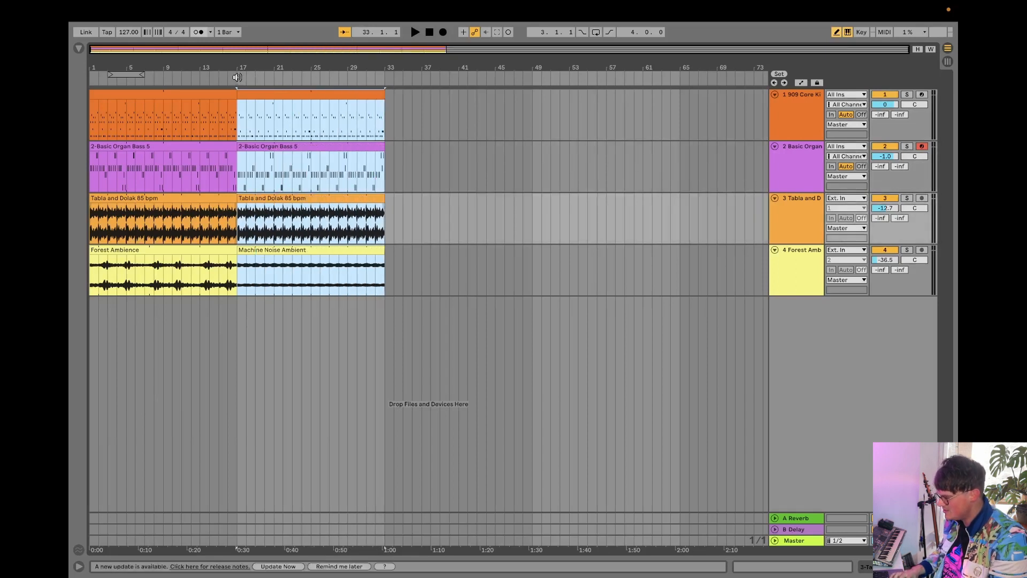
Add a locator named B at bar 17 and a locator named A at bar 1
{"action": "right_click", "coordinate": [239, 81]}
{"action": "left_click", "coordinate": [251, 107]}
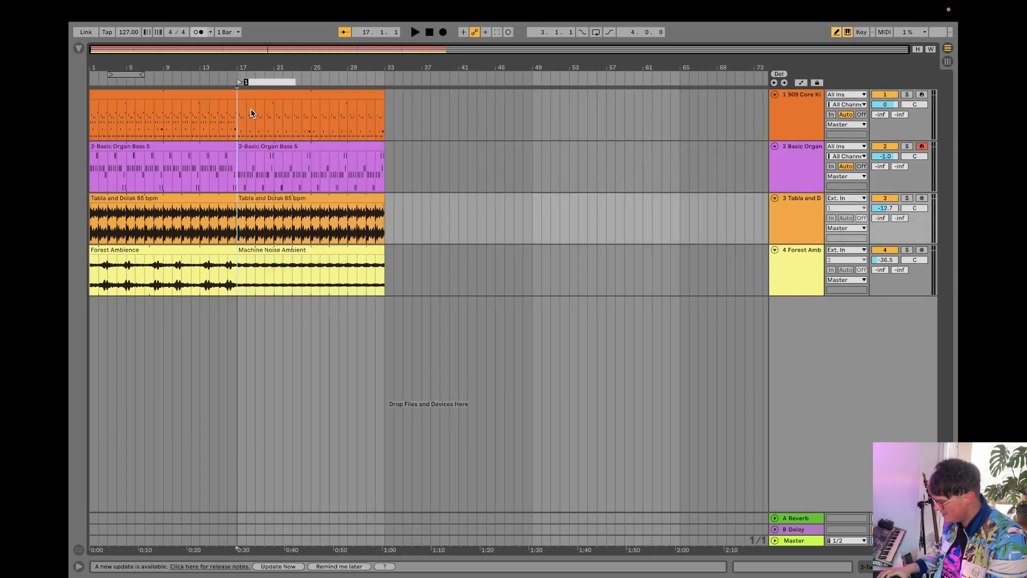
{"action": "right_click", "coordinate": [96, 83]}
{"action": "left_click", "coordinate": [107, 104]}
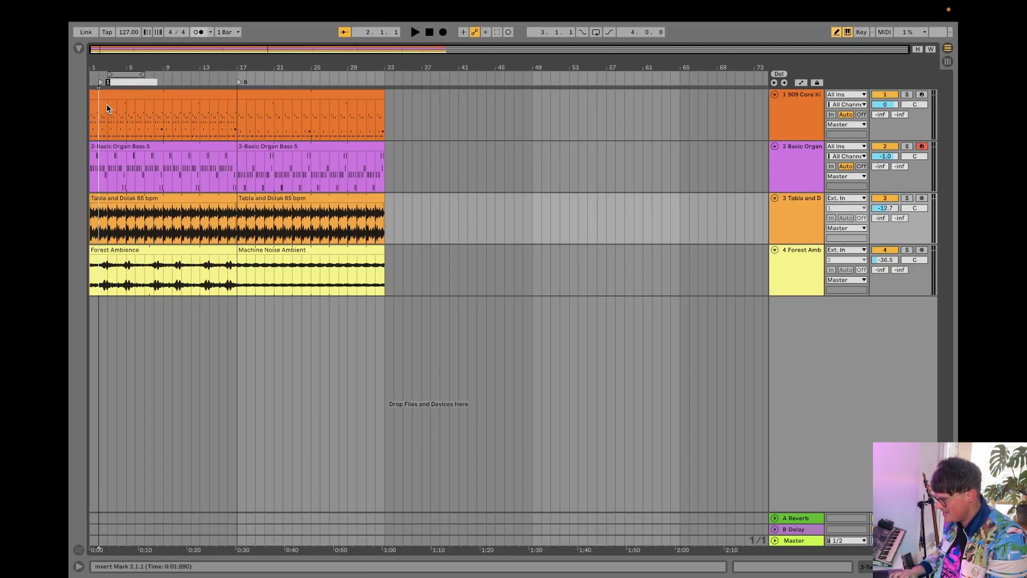
{"action": "left_click_drag", "start_coordinate": [100, 83], "coordinate": [90, 82]}
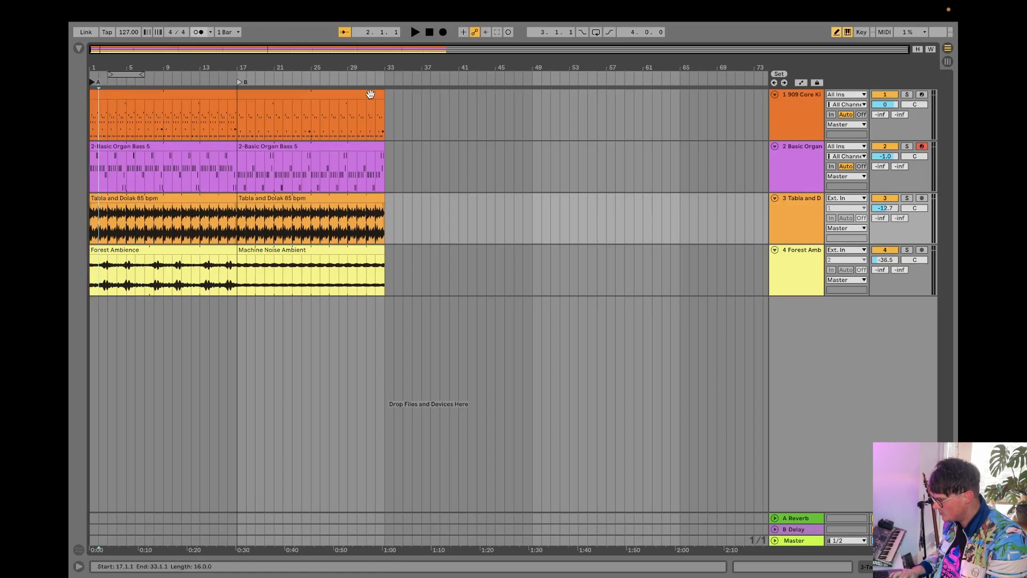
Add a locator named A at bar 33, where the section B clips end
{"action": "right_click", "coordinate": [388, 82]}
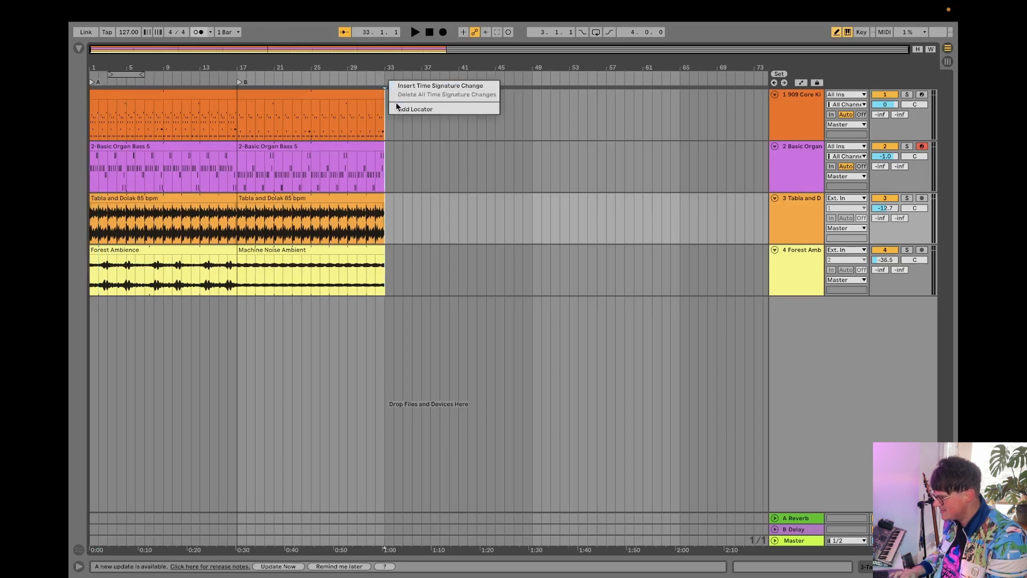
{"action": "left_click", "coordinate": [395, 102]}
{"action": "right_click", "coordinate": [387, 78]}
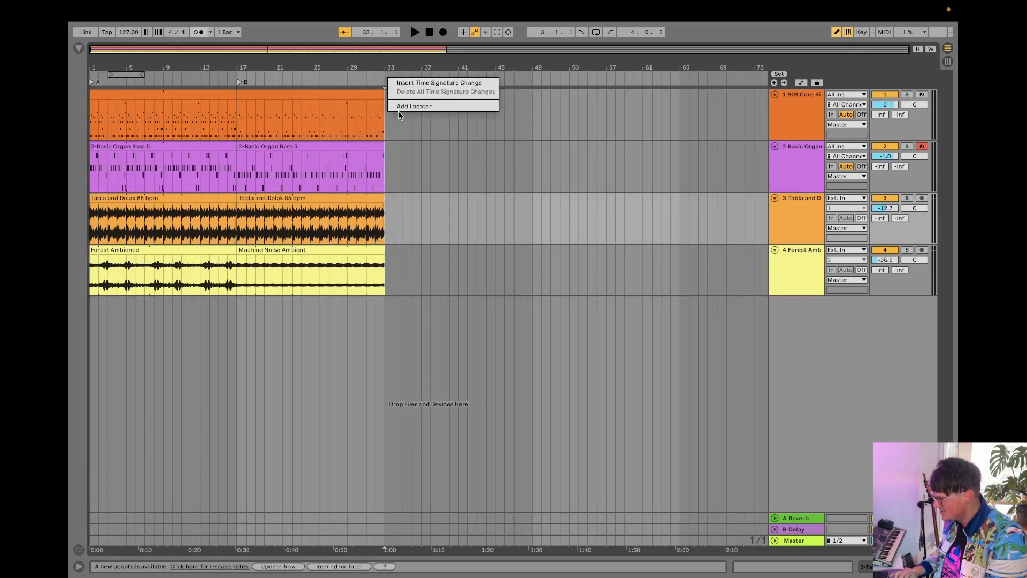
{"action": "left_click", "coordinate": [399, 111]}
{"action": "right_click", "coordinate": [387, 84]}
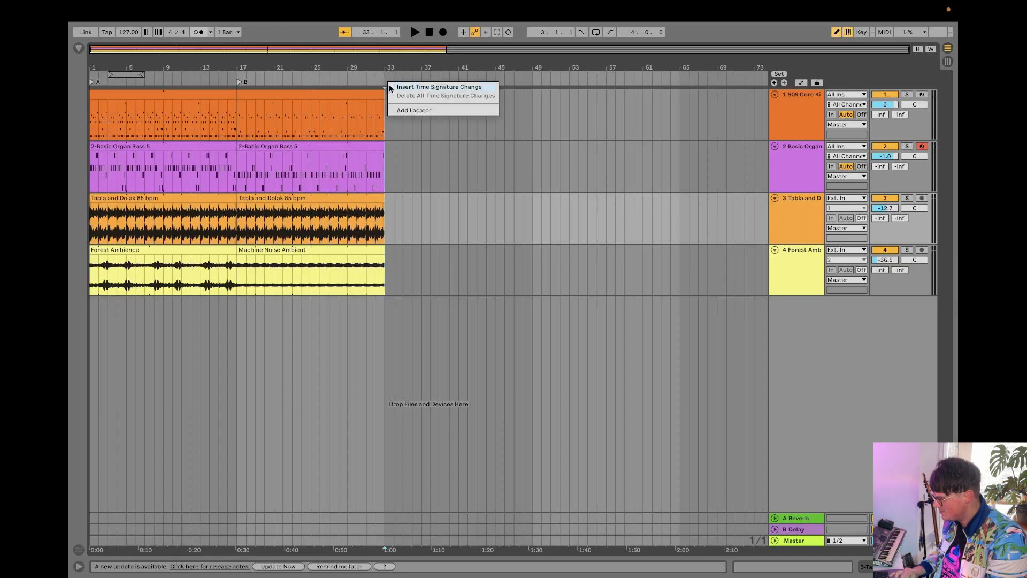
{"action": "left_click", "coordinate": [400, 110]}
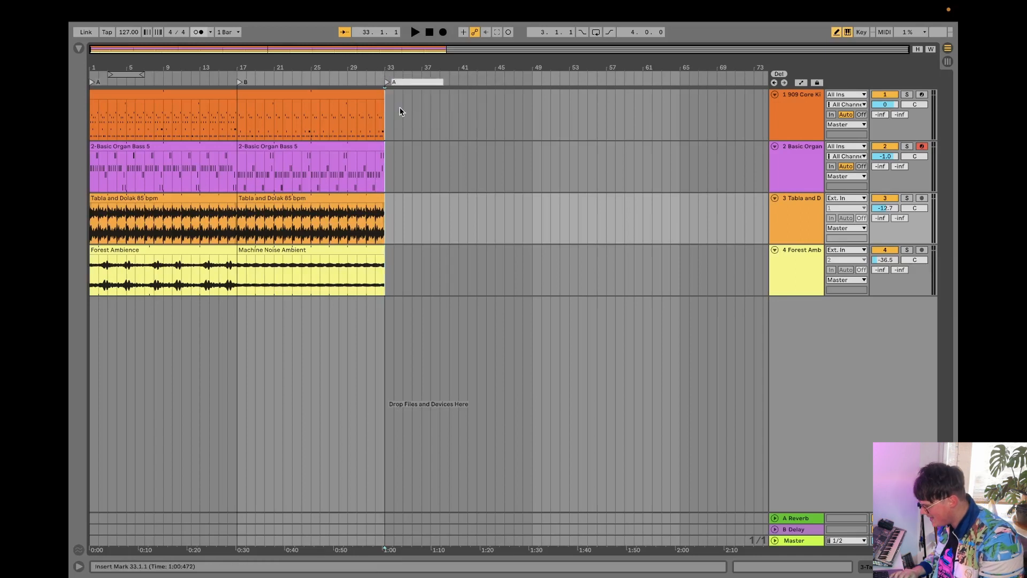
Add a locator named B at bar 50 and a locator named C at bar 65
{"action": "right_click", "coordinate": [537, 76]}
{"action": "left_click", "coordinate": [548, 105]}
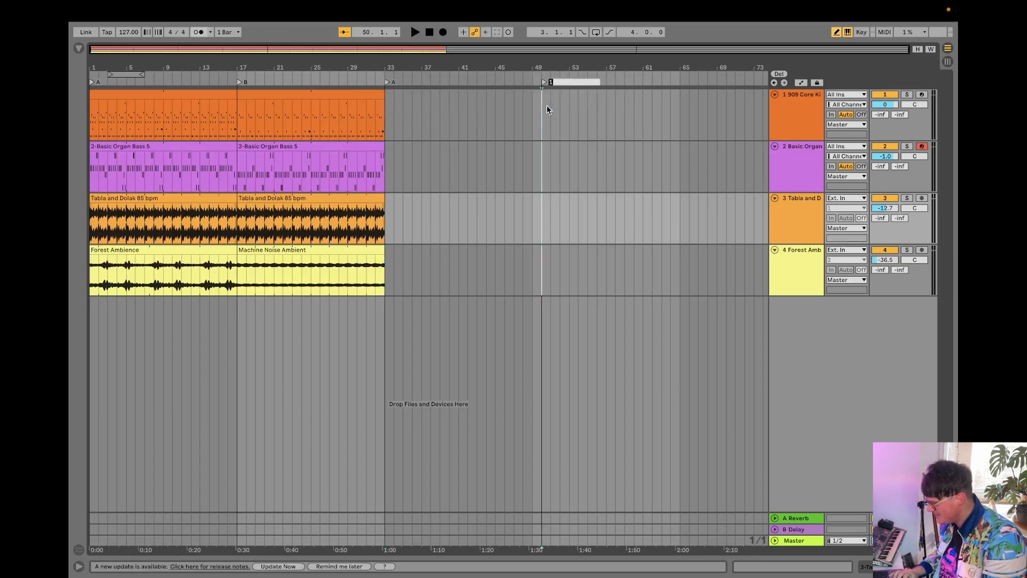
{"action": "type", "text": "B"}
{"action": "left_click", "coordinate": [671, 115]}
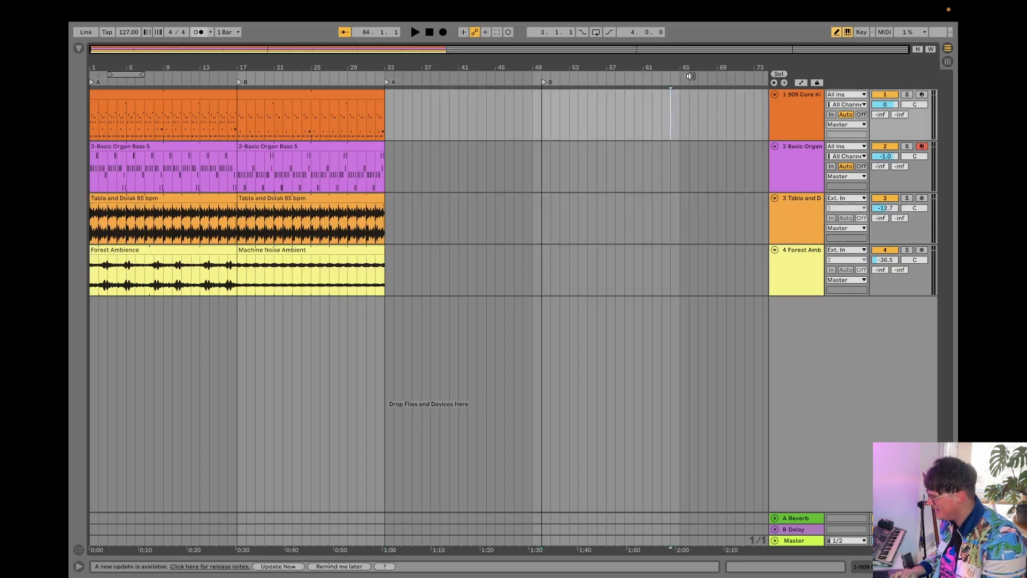
{"action": "right_click", "coordinate": [682, 80]}
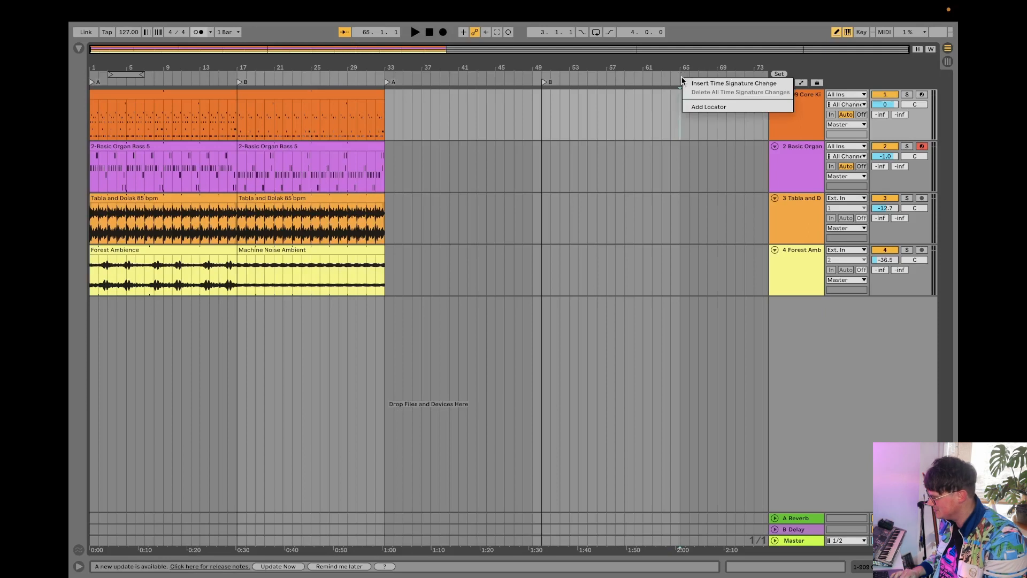
{"action": "left_click", "coordinate": [708, 107]}
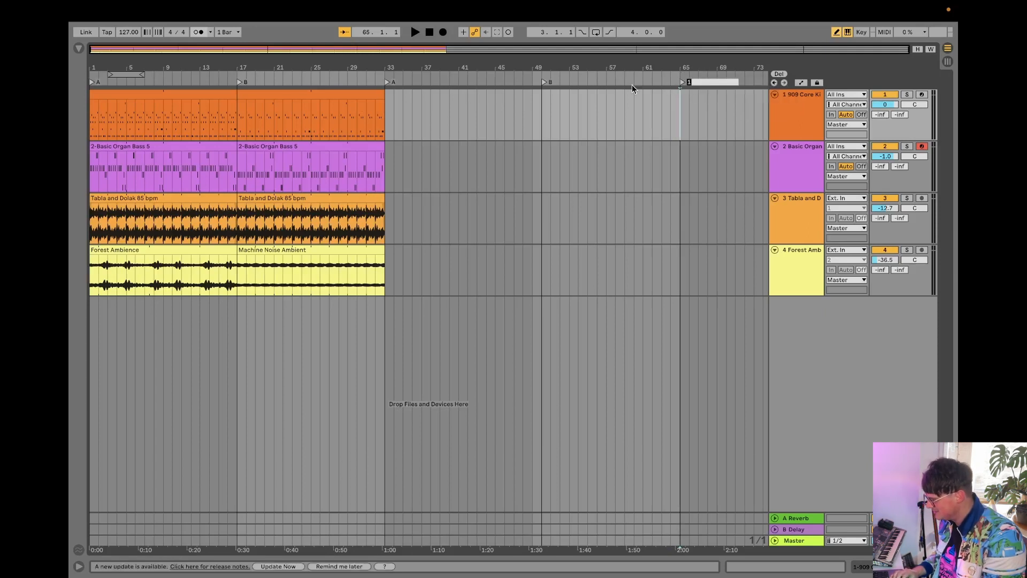
{"action": "type", "text": "C"}
{"action": "left_click", "coordinate": [714, 157]}
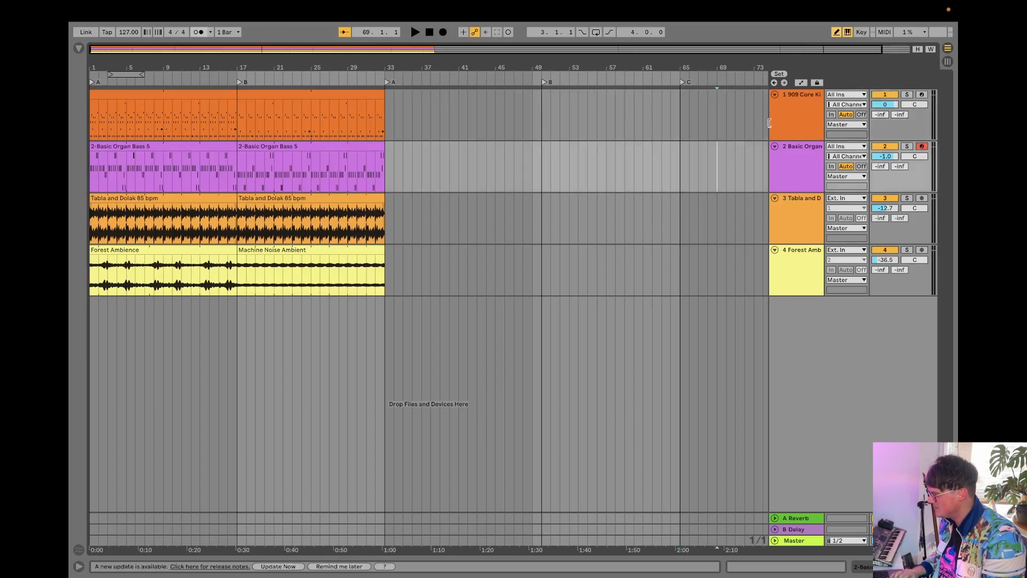
Copy the section A clips of all four tracks from bar 1 to bar 33
{"action": "left_click", "coordinate": [135, 94]}
{"action": "left_click", "coordinate": [136, 260], "text": "shift"}
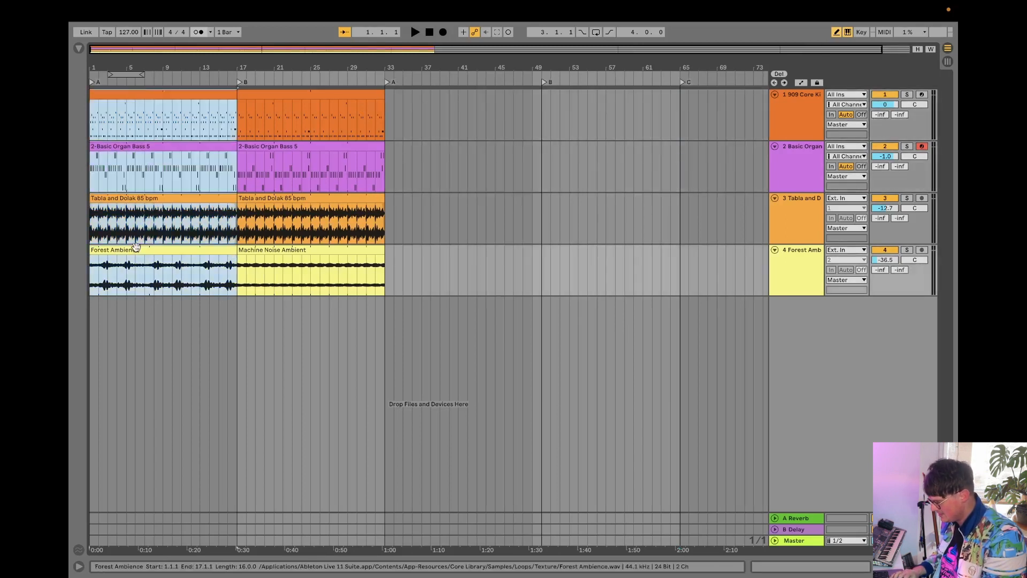
{"action": "left_click", "coordinate": [384, 118]}
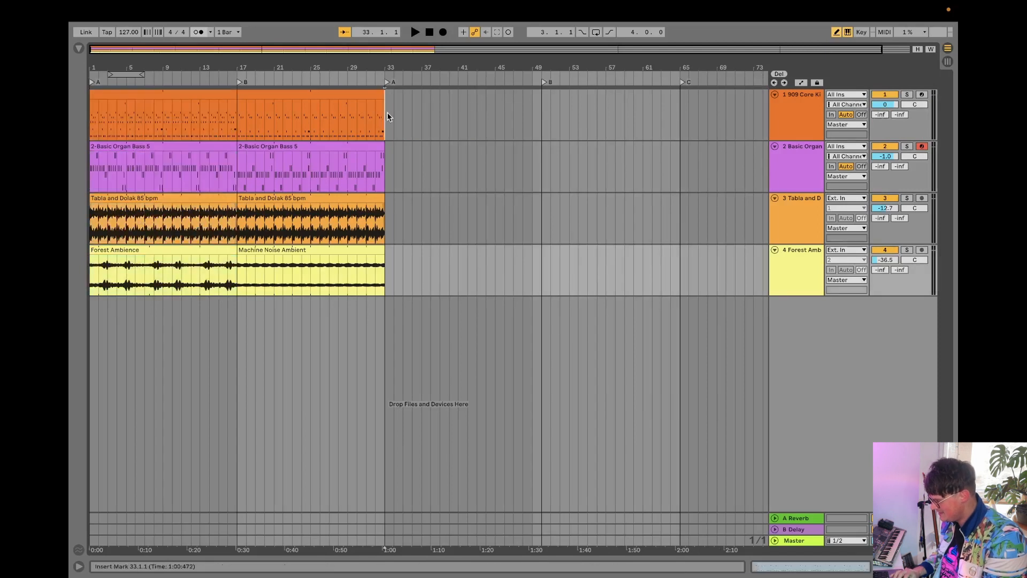
{"action": "key", "text": "ctrl+v"}
Copy the section B clips of all four tracks from bar 17 to bar 49
{"action": "left_click", "coordinate": [346, 96]}
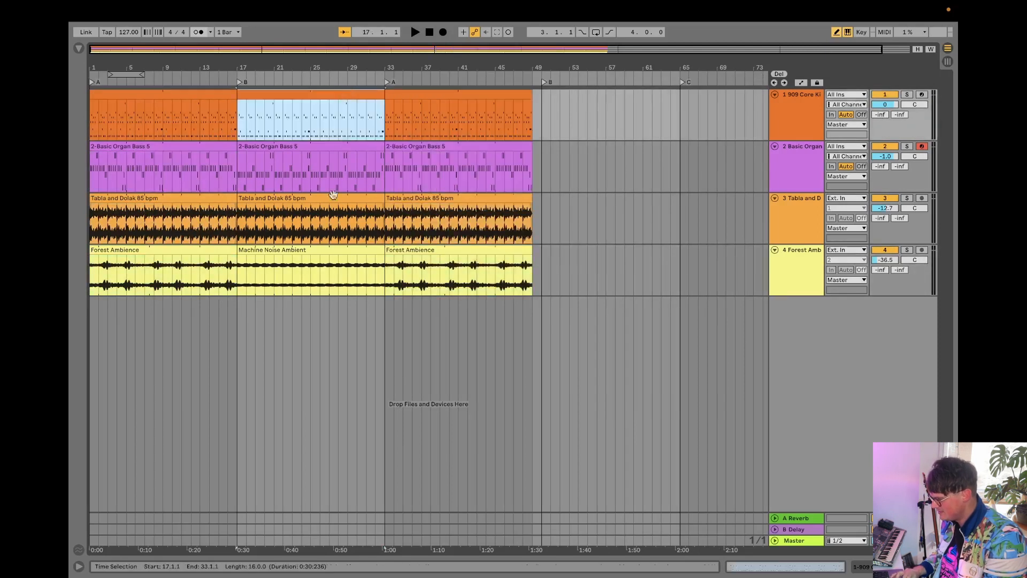
{"action": "left_click", "coordinate": [321, 254], "text": "shift"}
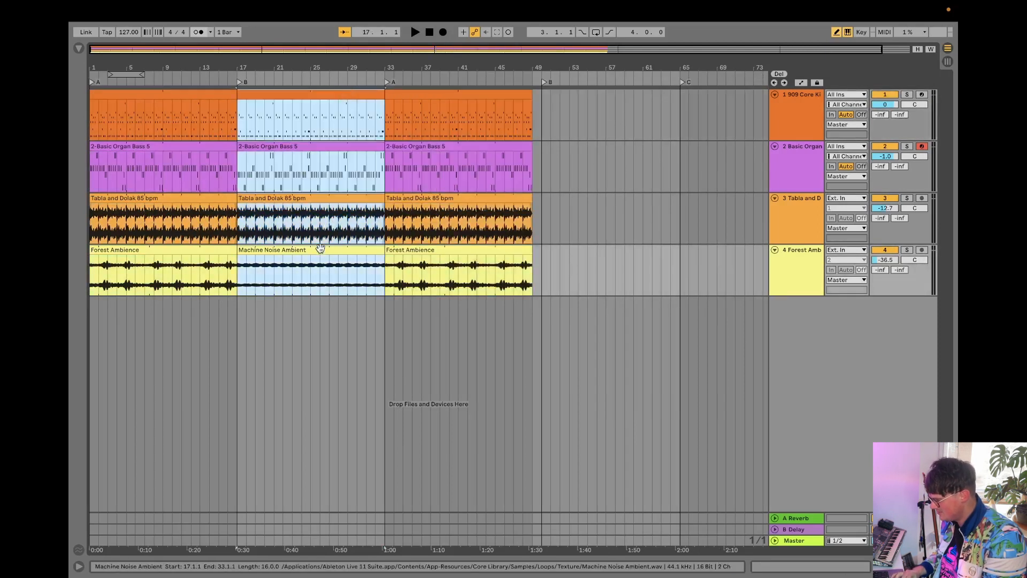
{"action": "left_click", "coordinate": [533, 117]}
{"action": "key", "text": "ctrl+v"}
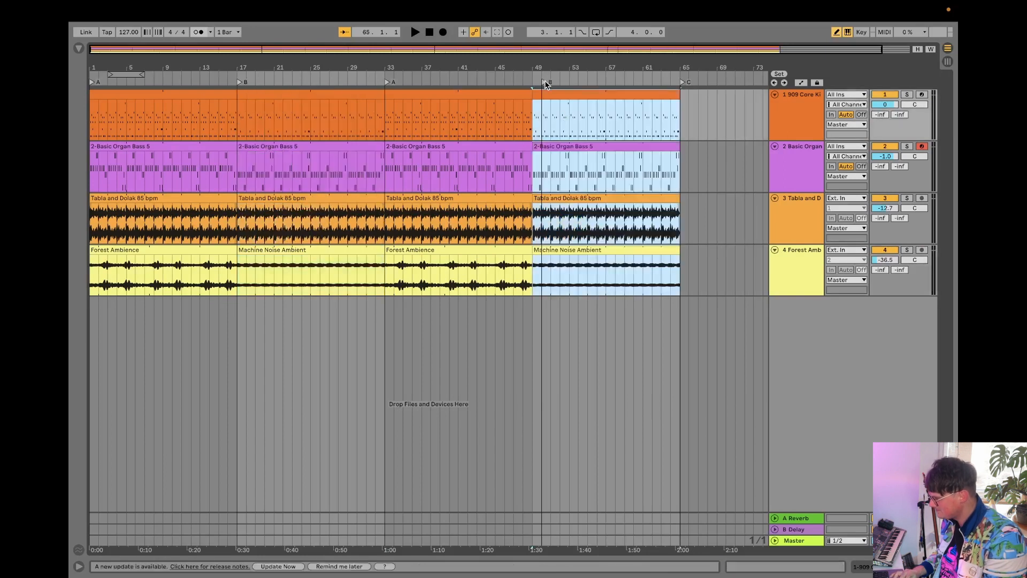
Copy scene C from Session View into the arrangement at bar 65 and extend its 909 Core Kit clip to bar 81
{"action": "left_click", "coordinate": [744, 120]}
{"action": "left_click", "coordinate": [948, 62]}
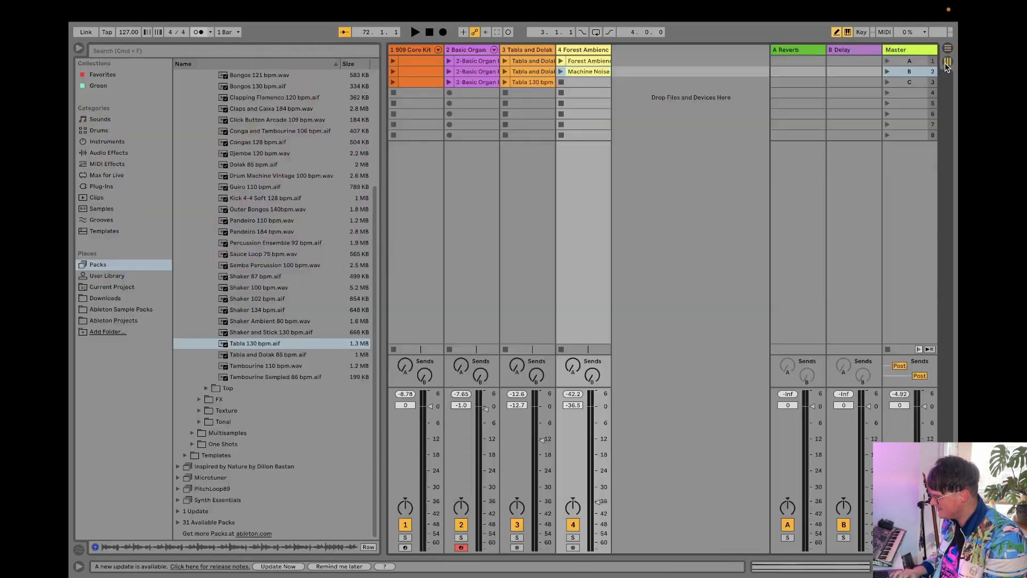
{"action": "left_click", "coordinate": [926, 83]}
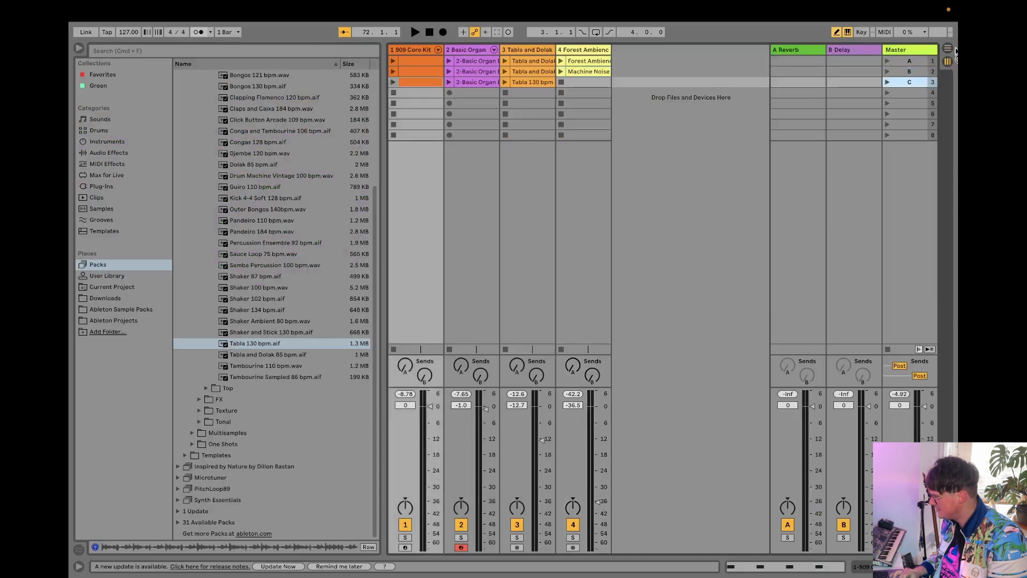
{"action": "left_click_drag", "start_coordinate": [956, 50], "coordinate": [688, 110]}
Extend section C's Basic Organ and Tabla 130 bpm clips to bar 81
{"action": "left_click", "coordinate": [548, 145]}
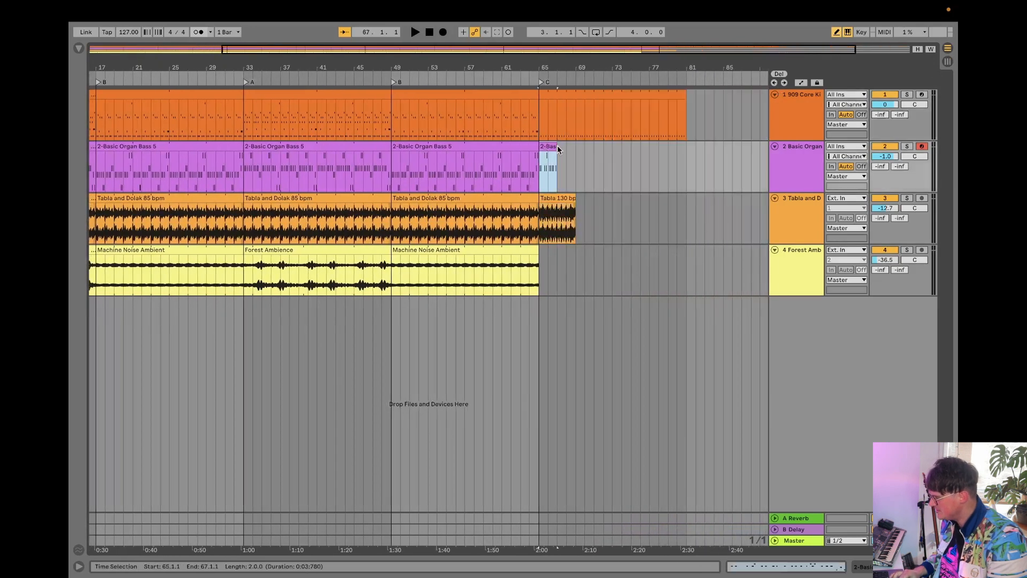
{"action": "left_click_drag", "start_coordinate": [555, 146], "coordinate": [686, 145]}
{"action": "left_click_drag", "start_coordinate": [573, 198], "coordinate": [687, 197]}
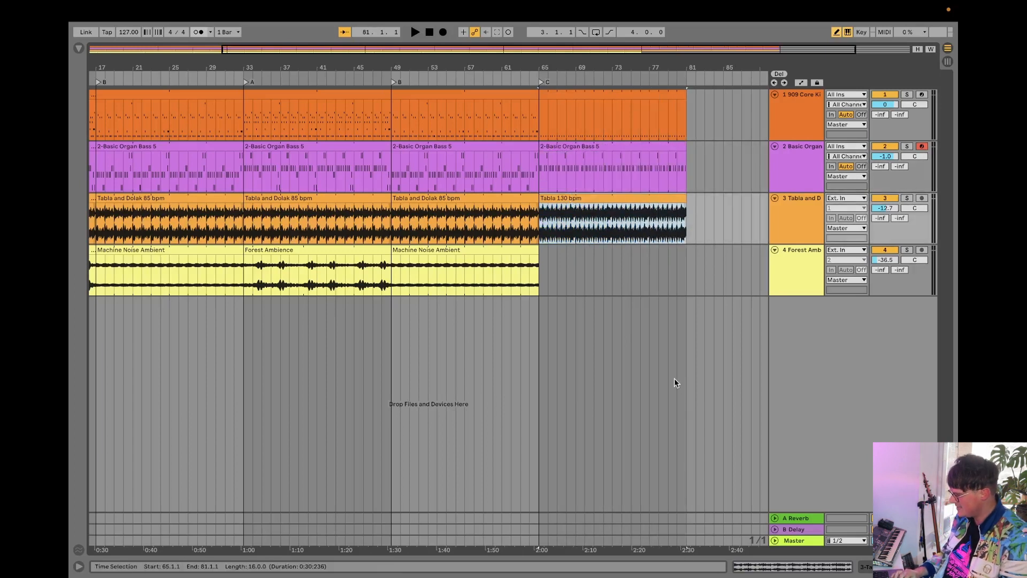
Add another locator named A at bar 81, at the end of section C
{"action": "scroll", "coordinate": [675, 379], "scroll_direction": "right", "scroll_amount": 3}
{"action": "right_click", "coordinate": [631, 77]}
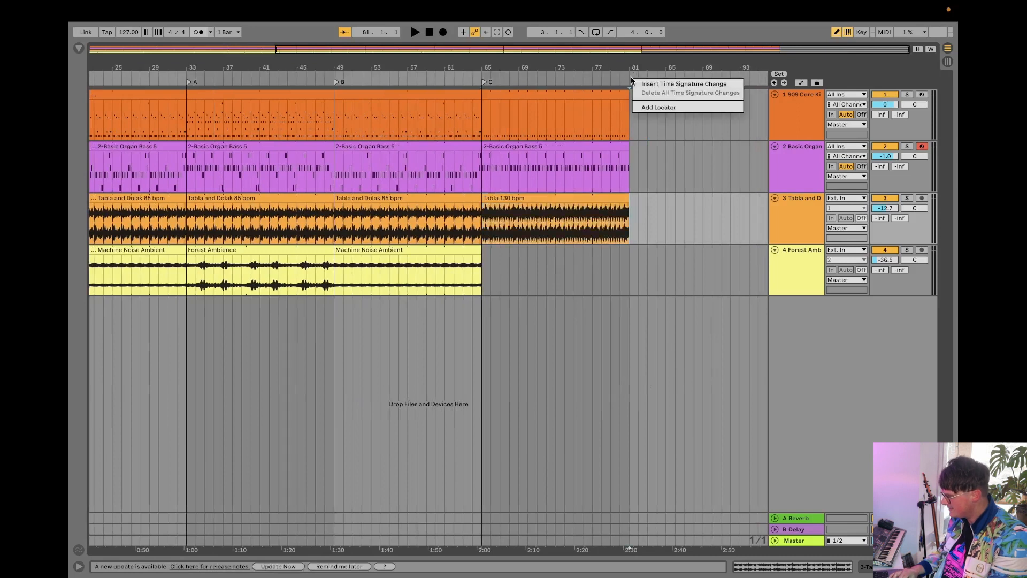
{"action": "left_click", "coordinate": [649, 108]}
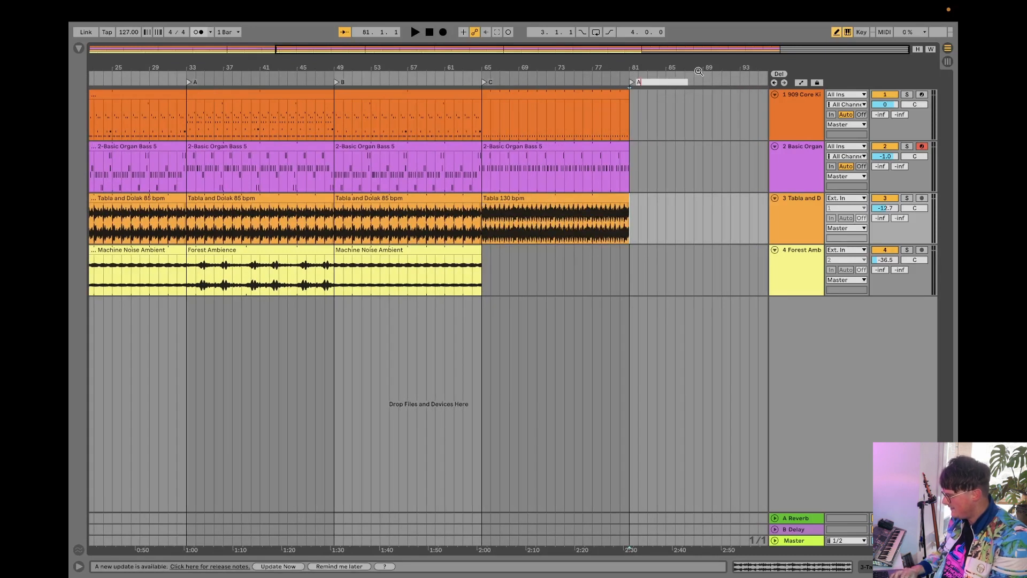
{"action": "left_click", "coordinate": [713, 171]}
Copy the section A clips of all four tracks from bar 33 to bar 81
{"action": "left_click", "coordinate": [293, 99]}
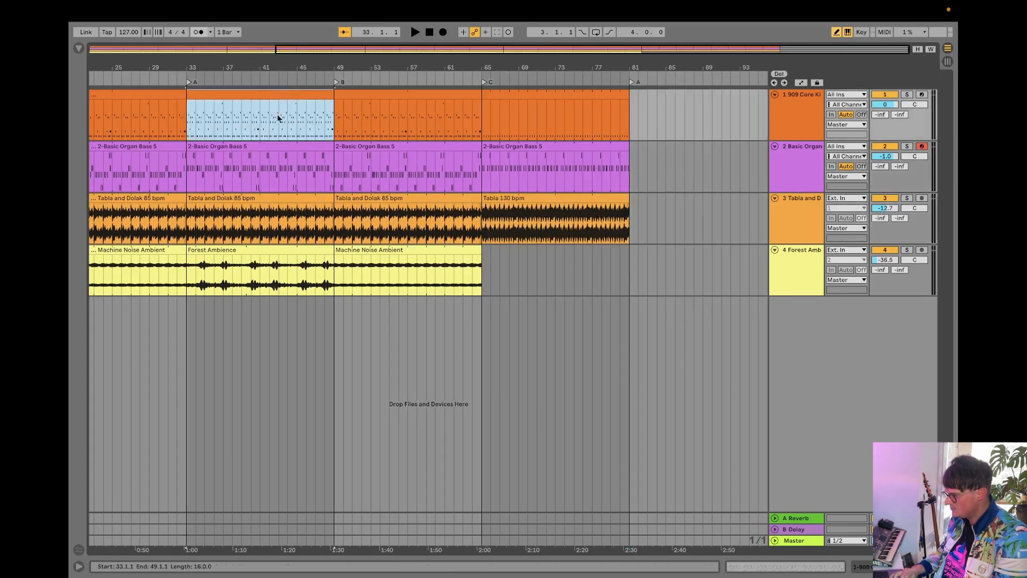
{"action": "left_click", "coordinate": [259, 250], "text": "shift"}
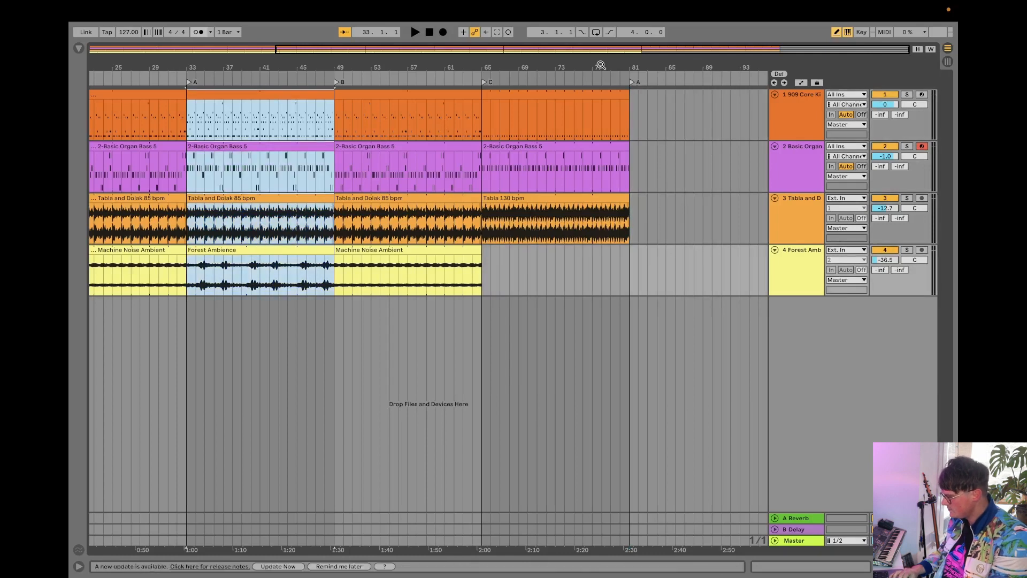
{"action": "left_click", "coordinate": [631, 114]}
{"action": "key", "text": "ctrl+v"}
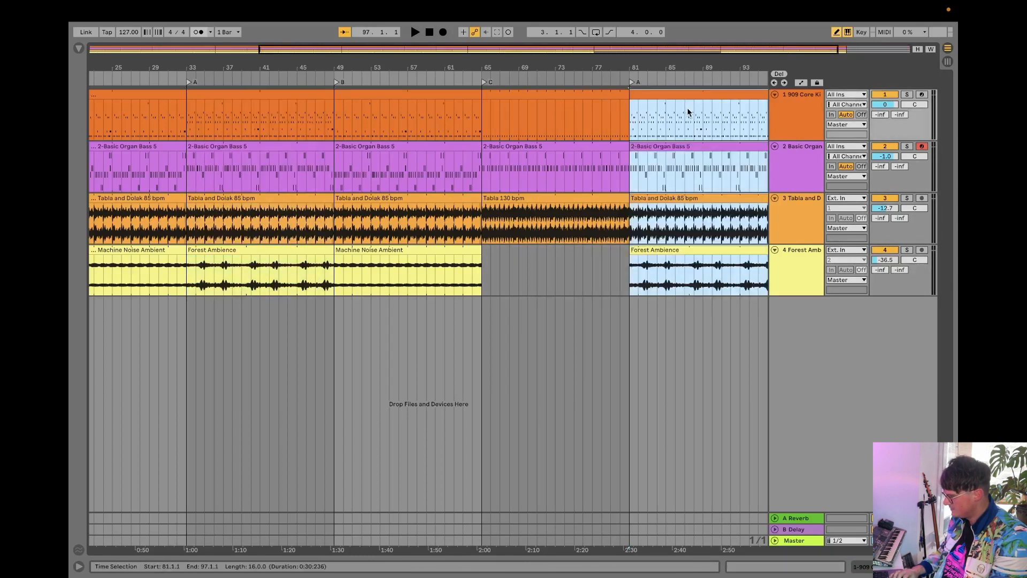
Copy the section B clips of all four tracks from bar 49 to bar 97 and add a locator named B there
{"action": "left_click", "coordinate": [328, 92]}
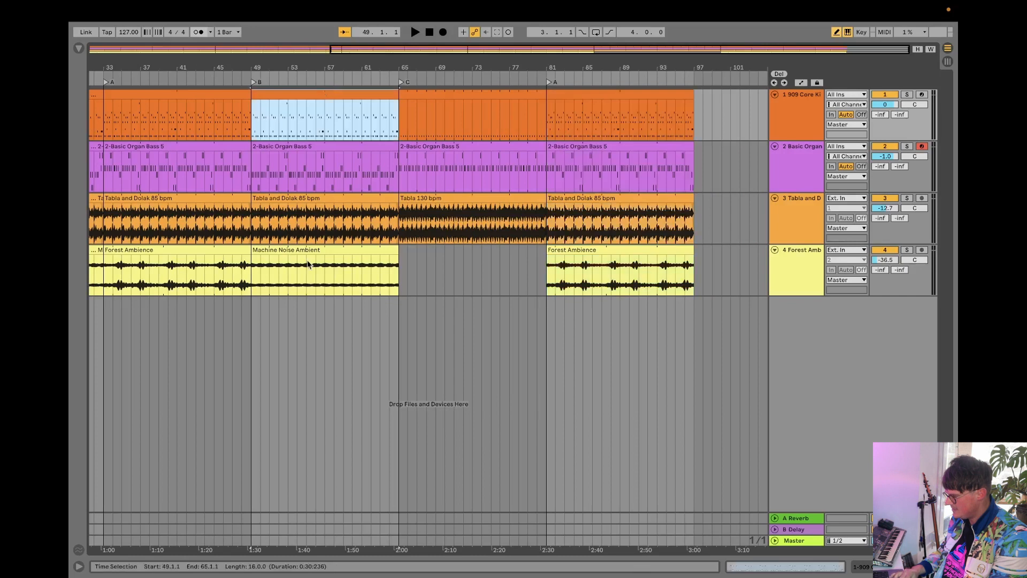
{"action": "left_click", "coordinate": [309, 250], "text": "shift"}
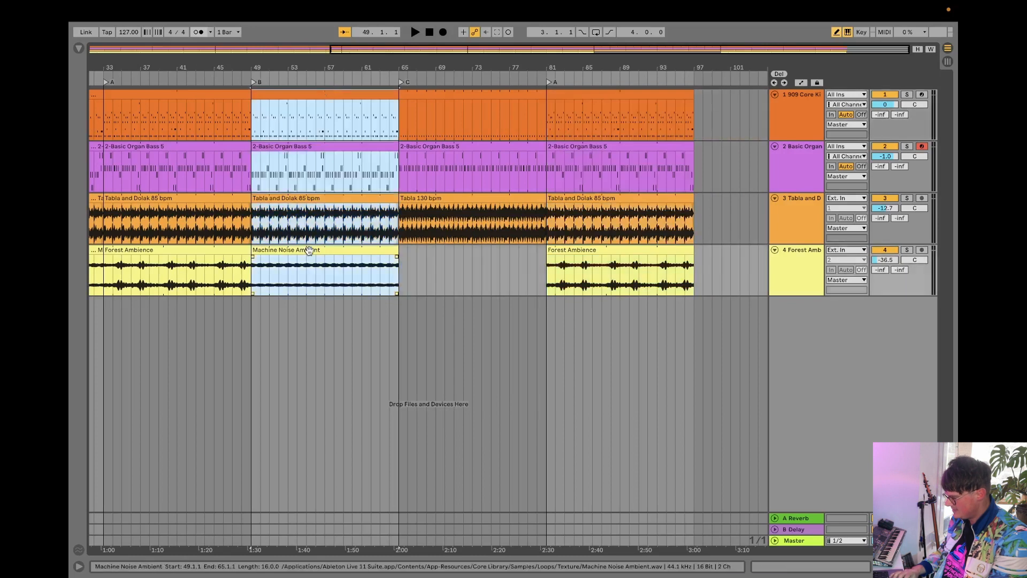
{"action": "key", "text": "ctrl+c"}
{"action": "left_click", "coordinate": [694, 118]}
{"action": "key", "text": "ctrl+v"}
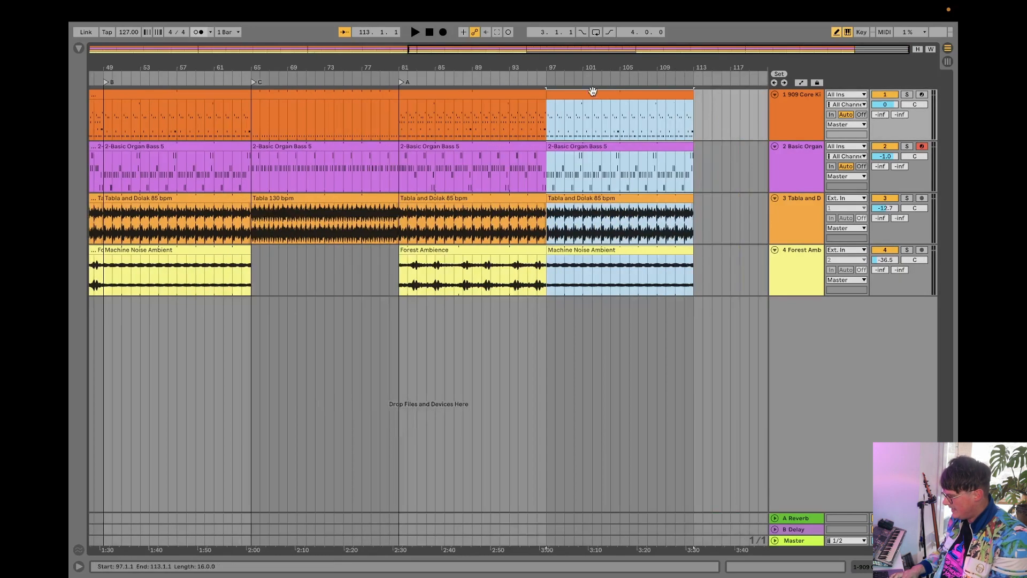
{"action": "right_click", "coordinate": [547, 79]}
{"action": "left_click", "coordinate": [573, 110]}
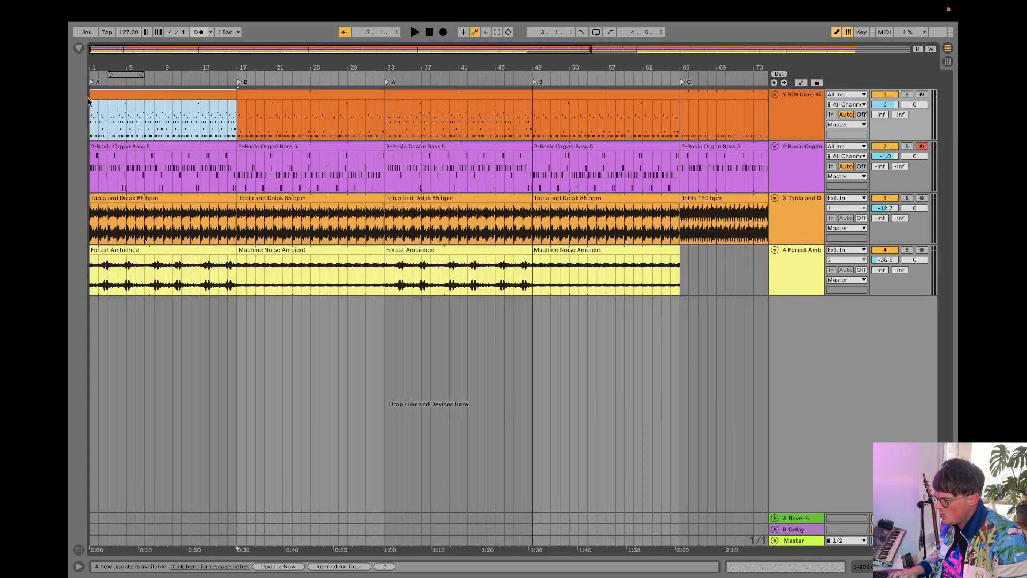
Trim the opening 909 Core Kit clip to start at bar 9 and the Basic Organ Bass clip at bar 5, auditioning the intro
{"action": "left_click_drag", "start_coordinate": [91, 94], "coordinate": [163, 94]}
{"action": "left_click", "coordinate": [429, 33]}
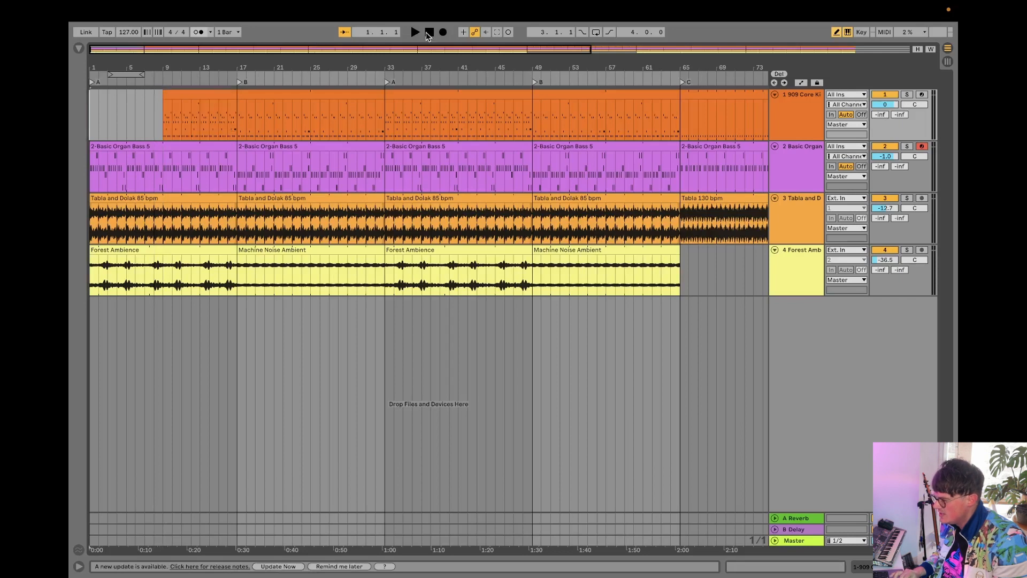
{"action": "left_click", "coordinate": [413, 32]}
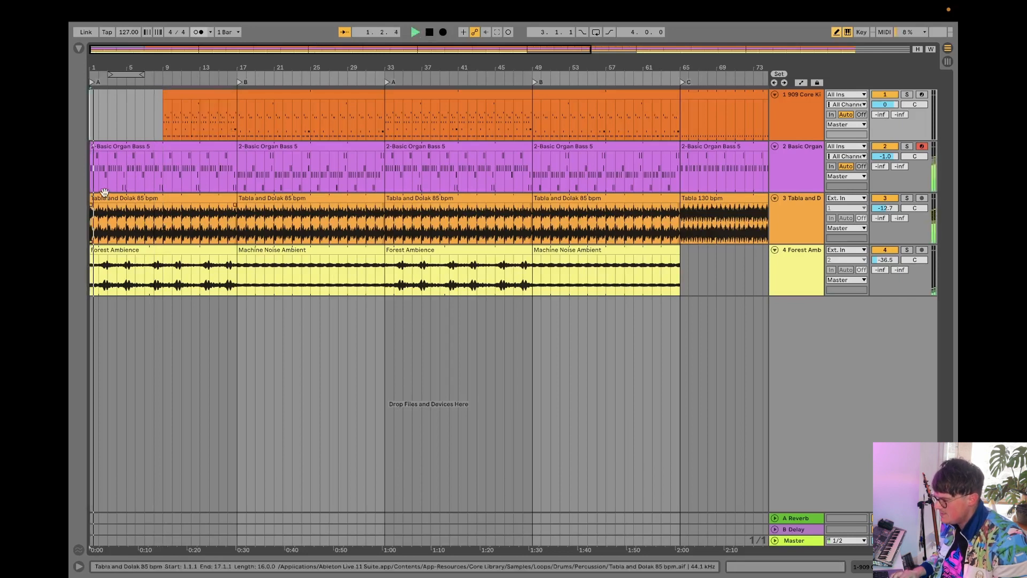
{"action": "left_click_drag", "start_coordinate": [91, 143], "coordinate": [127, 145]}
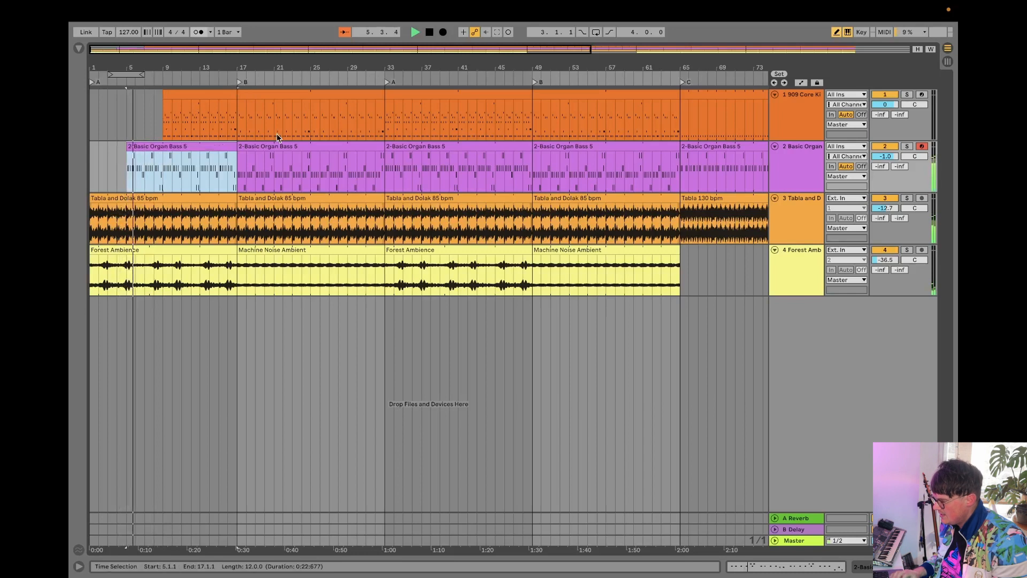
{"action": "key", "text": "space"}
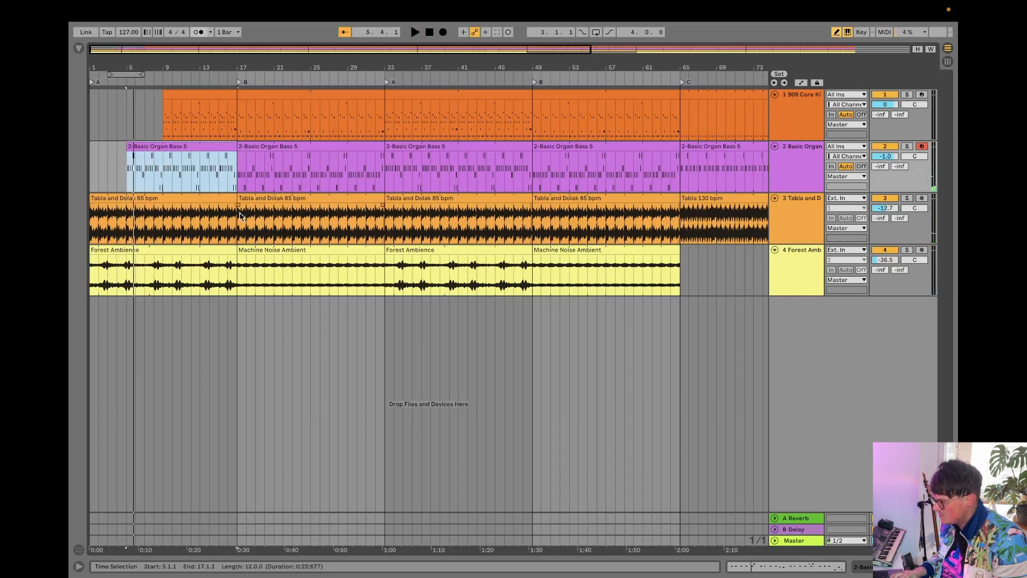
Trim the first section B's Tabla clip to start at bar 25 and the second section A's 909 Core Kit clip at bar 40
{"action": "left_click_drag", "start_coordinate": [240, 216], "coordinate": [310, 214]}
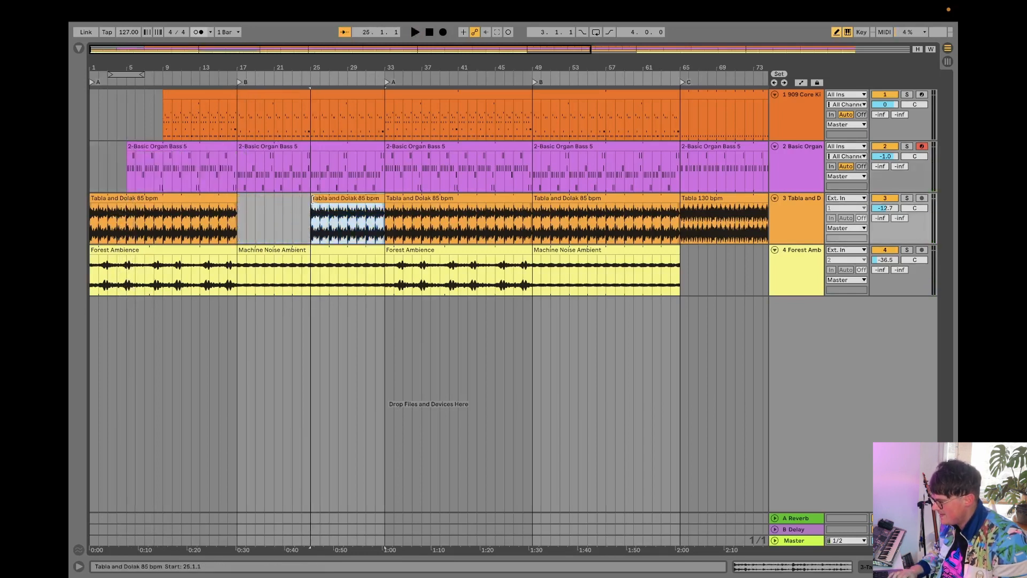
{"action": "left_click_drag", "start_coordinate": [386, 92], "coordinate": [451, 97]}
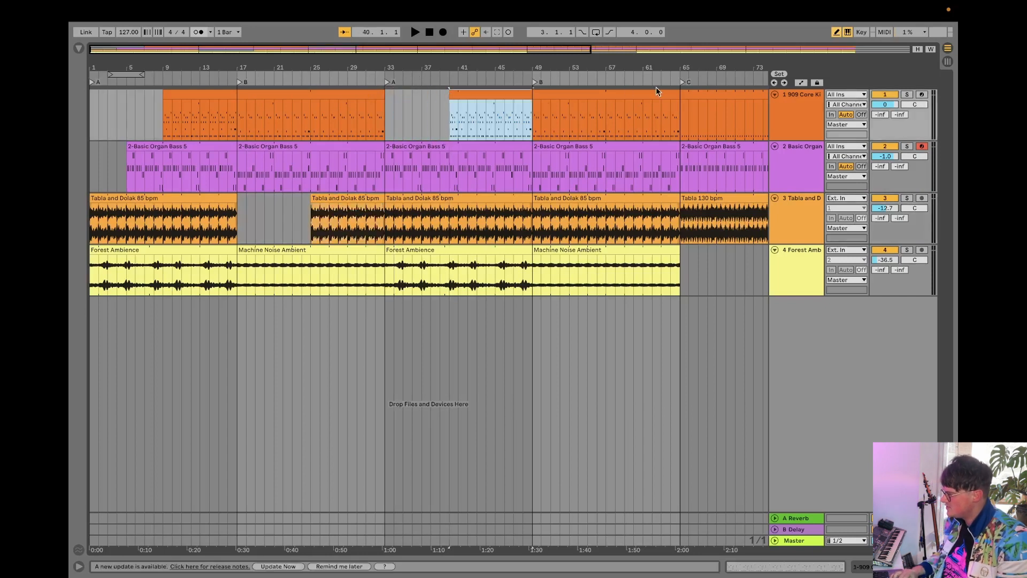
Shorten section C's 909 Core Kit and Tabla 130 bpm clips to end at bar 73
{"action": "scroll", "coordinate": [674, 104], "scroll_direction": "right", "scroll_amount": 5}
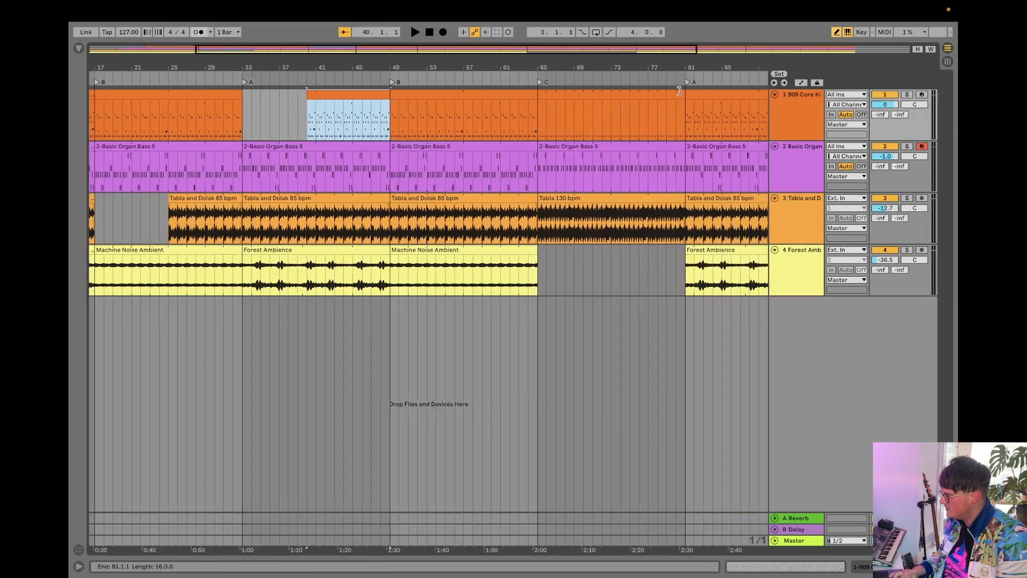
{"action": "left_click_drag", "start_coordinate": [678, 97], "coordinate": [613, 96]}
{"action": "left_click", "coordinate": [663, 149]}
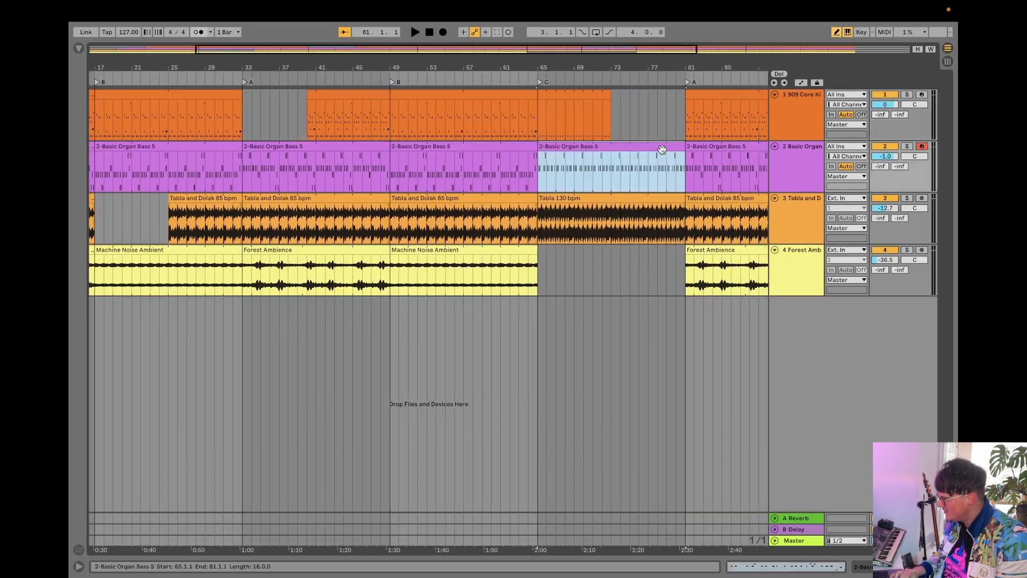
{"action": "left_click_drag", "start_coordinate": [678, 200], "coordinate": [610, 198]}
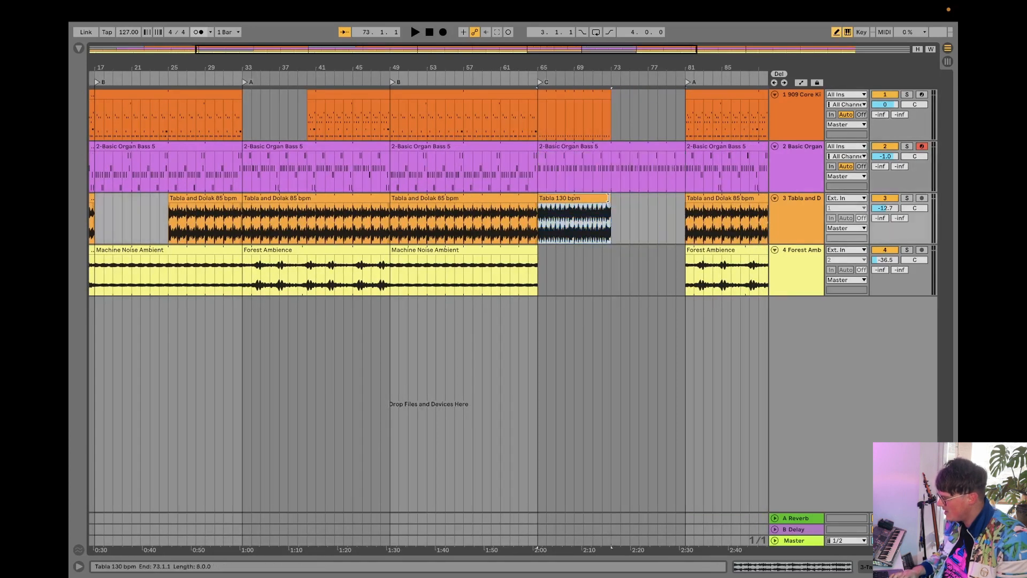
Show the Basic Organ Bass track's devices and turn on Automation Mode for the arrangement
{"action": "scroll", "coordinate": [672, 108], "scroll_direction": "right", "scroll_amount": 10}
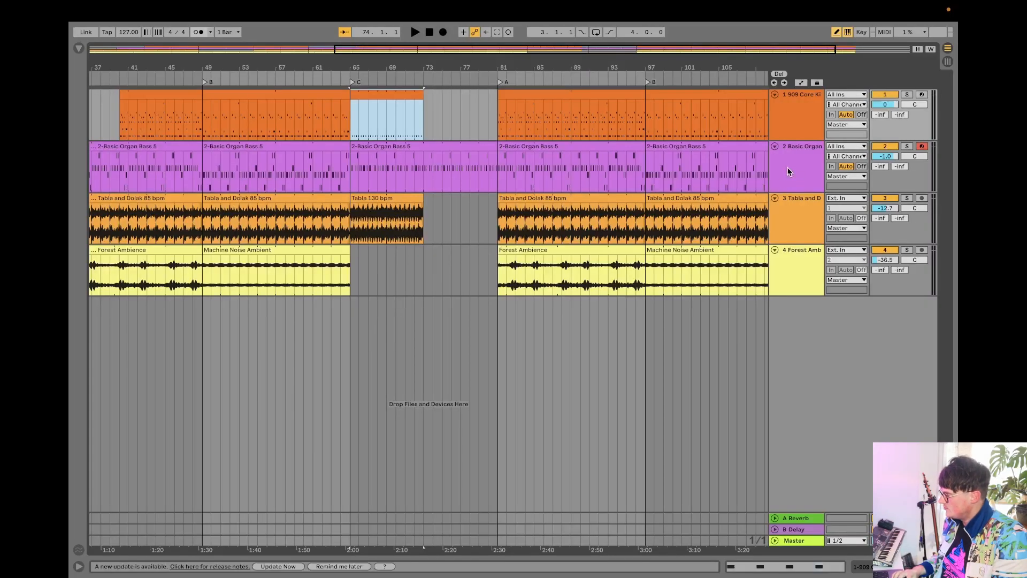
{"action": "double_click", "coordinate": [788, 172]}
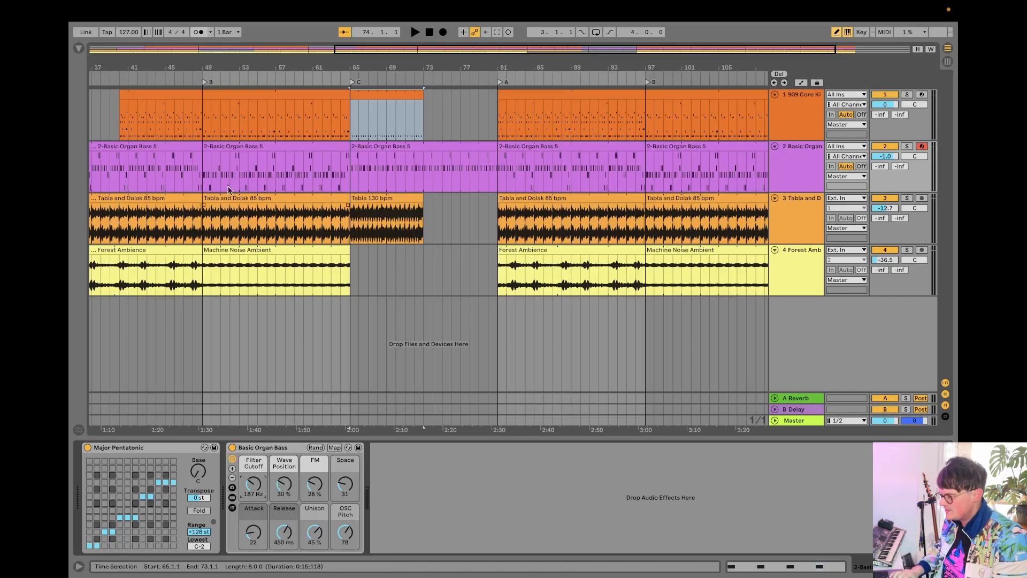
{"action": "scroll", "coordinate": [232, 114], "scroll_direction": "left", "scroll_amount": 10}
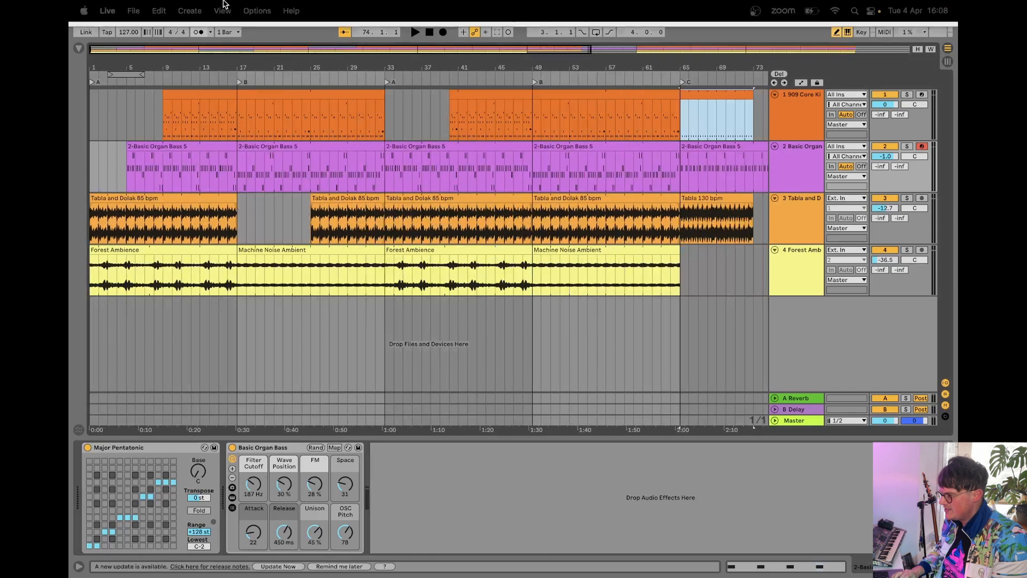
{"action": "left_click", "coordinate": [195, 11]}
{"action": "mouse_move", "coordinate": [222, 11]}
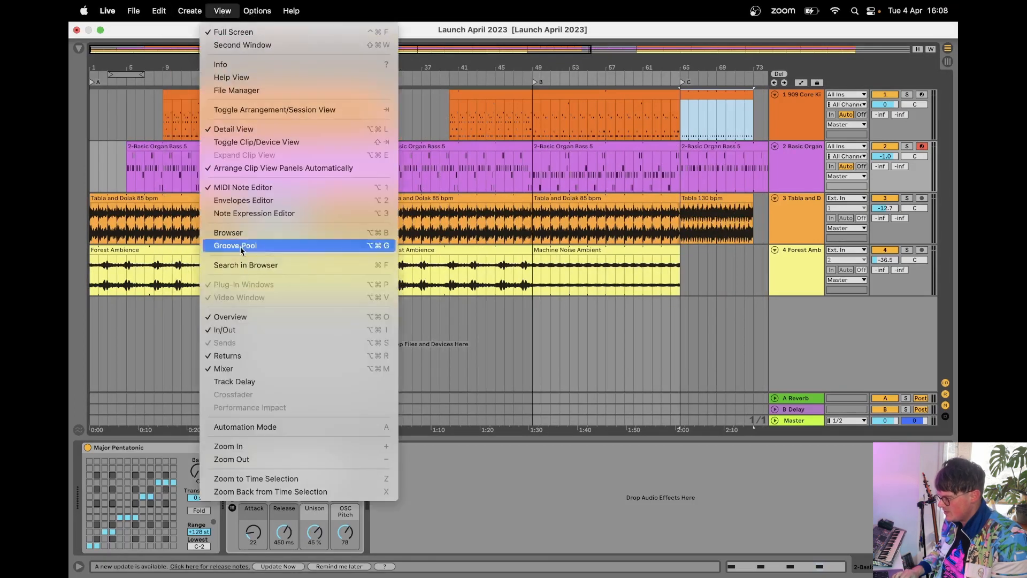
{"action": "left_click", "coordinate": [262, 428]}
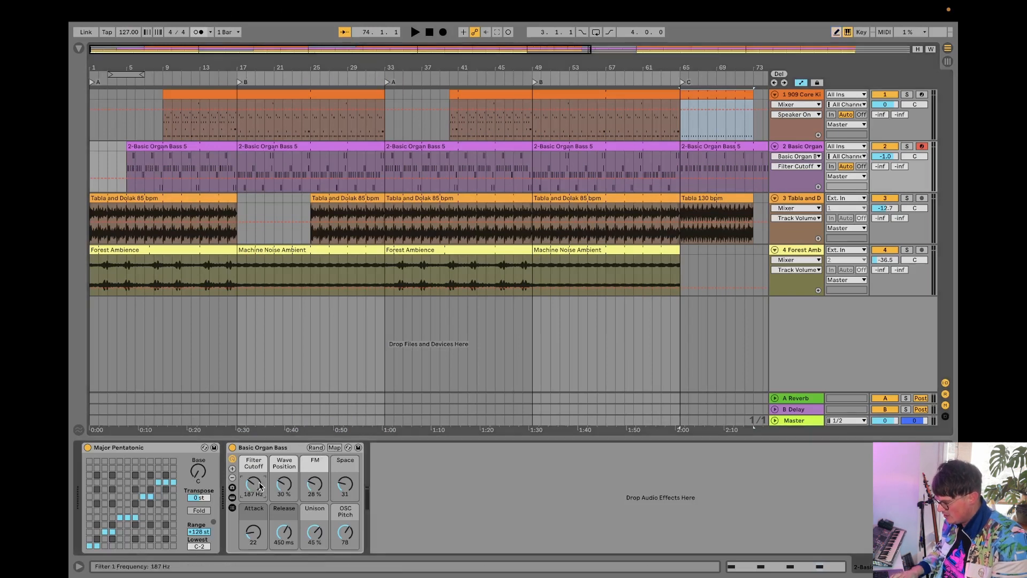
Automate the Basic Organ Bass Filter Cutoff to rise from its lowest value at bar 5 to about 2.57 kHz at bar 13
{"action": "left_click", "coordinate": [127, 177]}
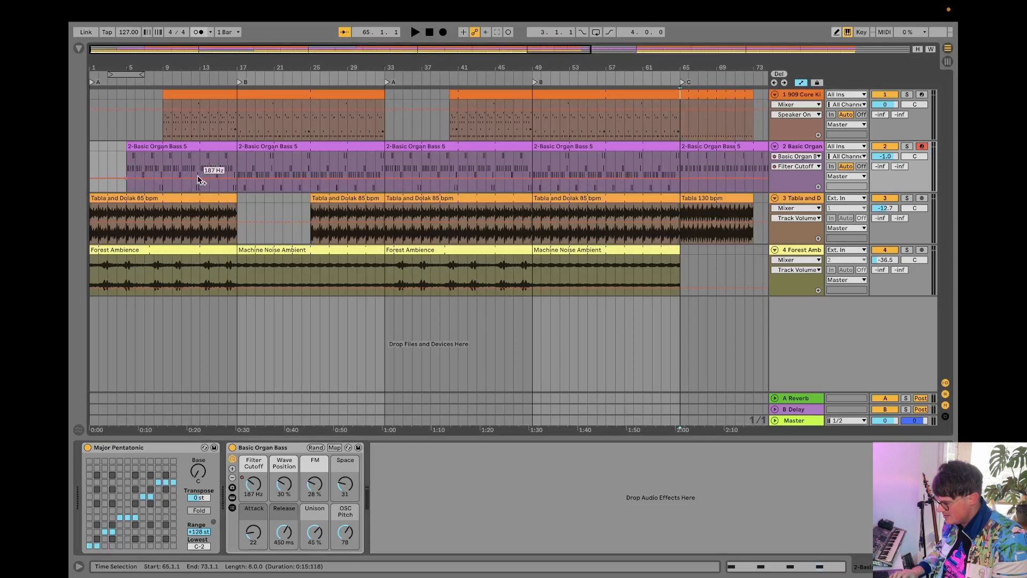
{"action": "left_click_drag", "start_coordinate": [199, 180], "coordinate": [199, 166]}
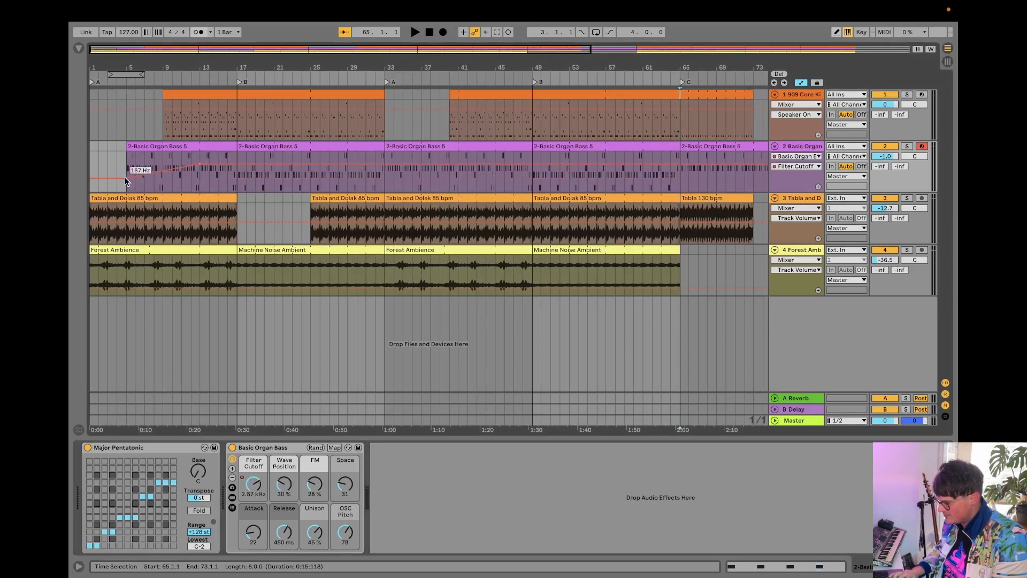
{"action": "left_click_drag", "start_coordinate": [127, 178], "coordinate": [127, 191]}
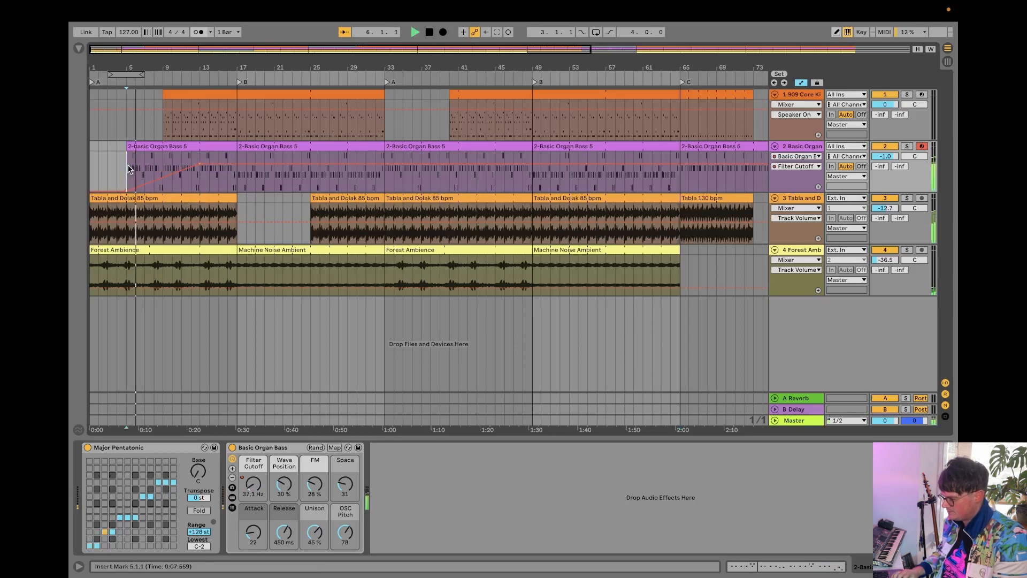
Raise the organ's Filter Cutoff peak at bar 13, dip it to about 818 Hz at bar 17 and ramp it up again toward bar 33
{"action": "mouse_move", "coordinate": [201, 162]}
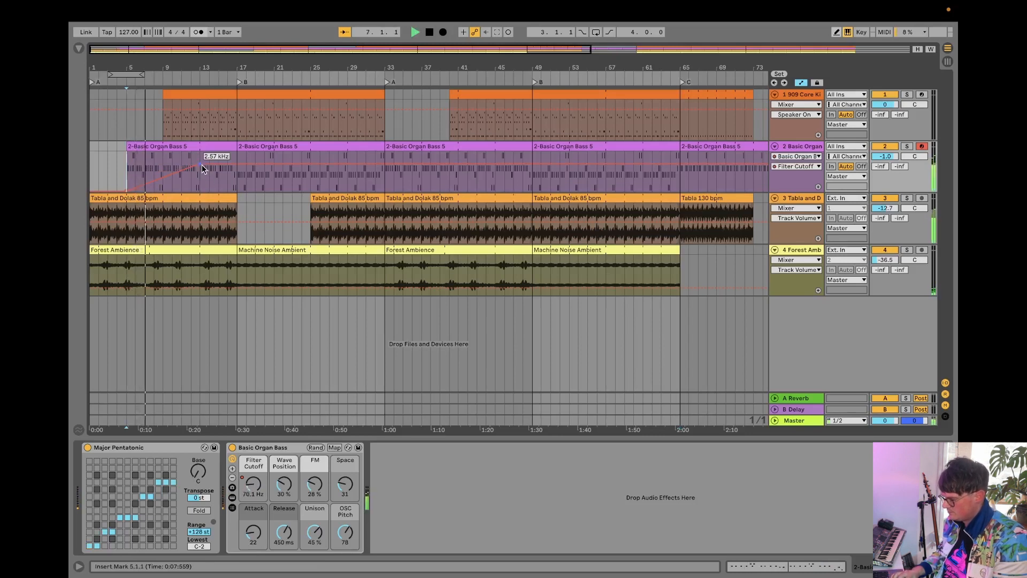
{"action": "left_click_drag", "start_coordinate": [201, 163], "coordinate": [238, 169]}
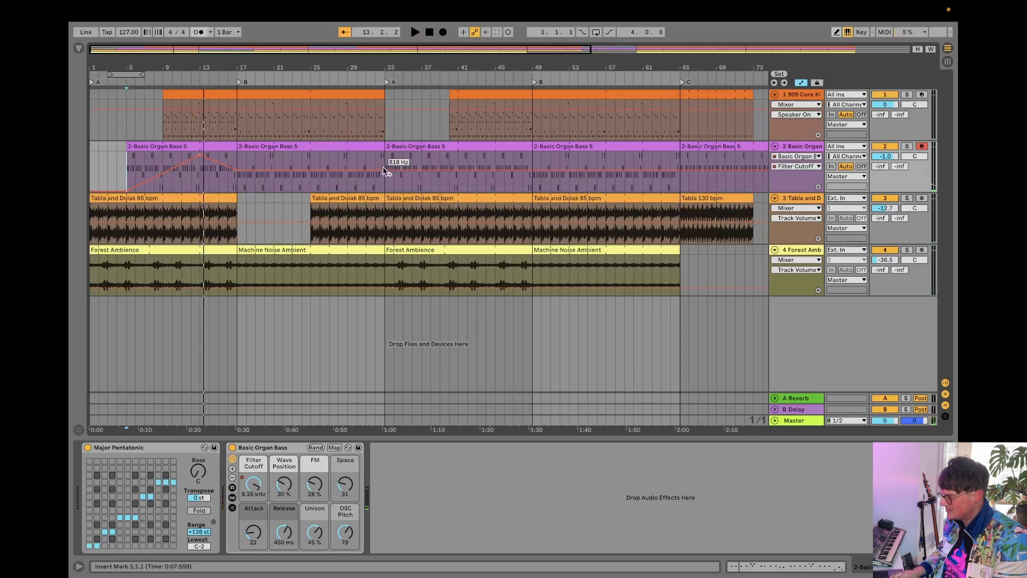
{"action": "left_click_drag", "start_coordinate": [383, 167], "coordinate": [383, 156]}
Add an Auto Filter from the EQ & Filters audio effects to the Tabla and Dolak track
{"action": "left_click", "coordinate": [792, 201]}
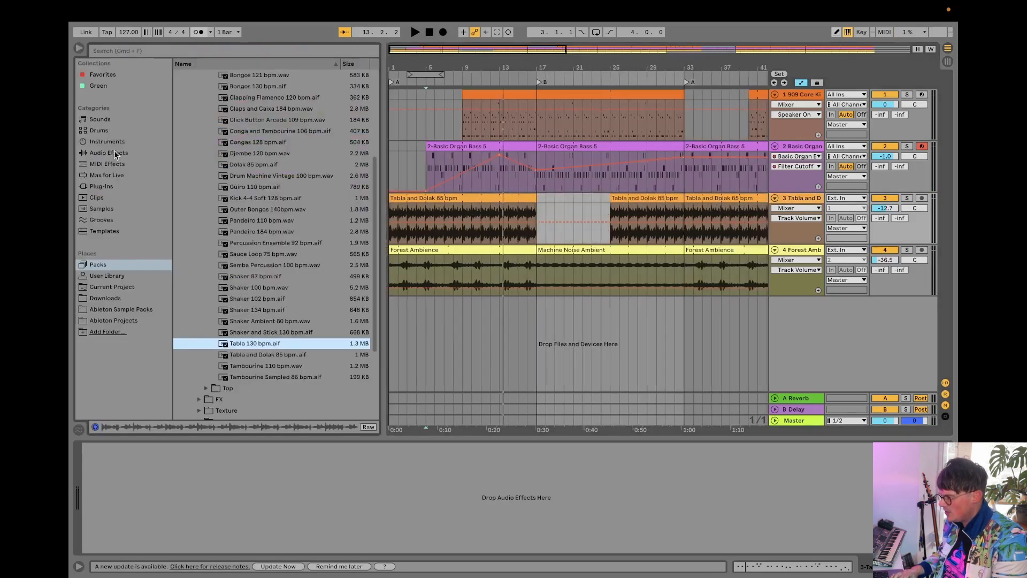
{"action": "left_click", "coordinate": [114, 152]}
{"action": "left_click", "coordinate": [179, 108]}
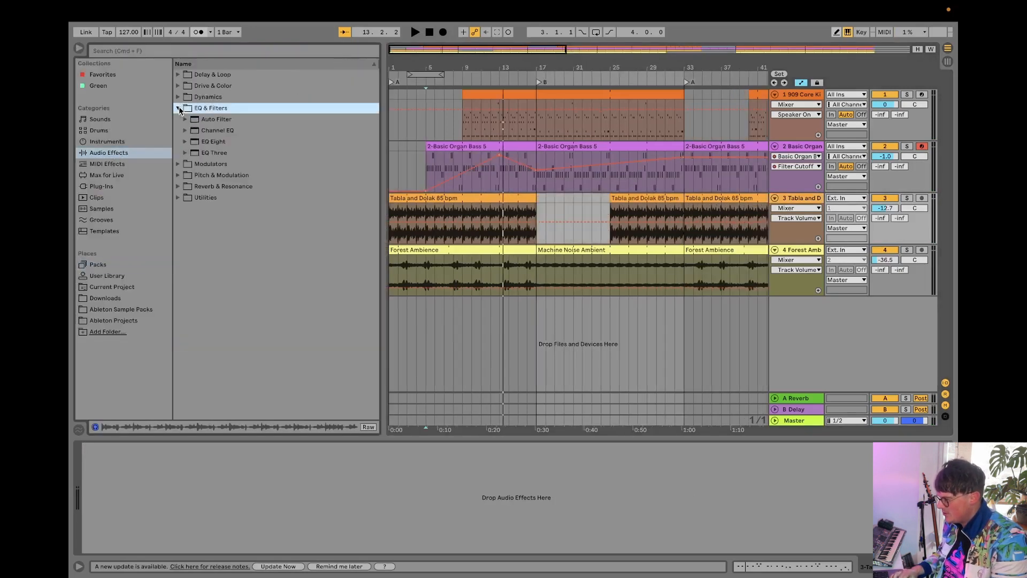
{"action": "left_click", "coordinate": [199, 119]}
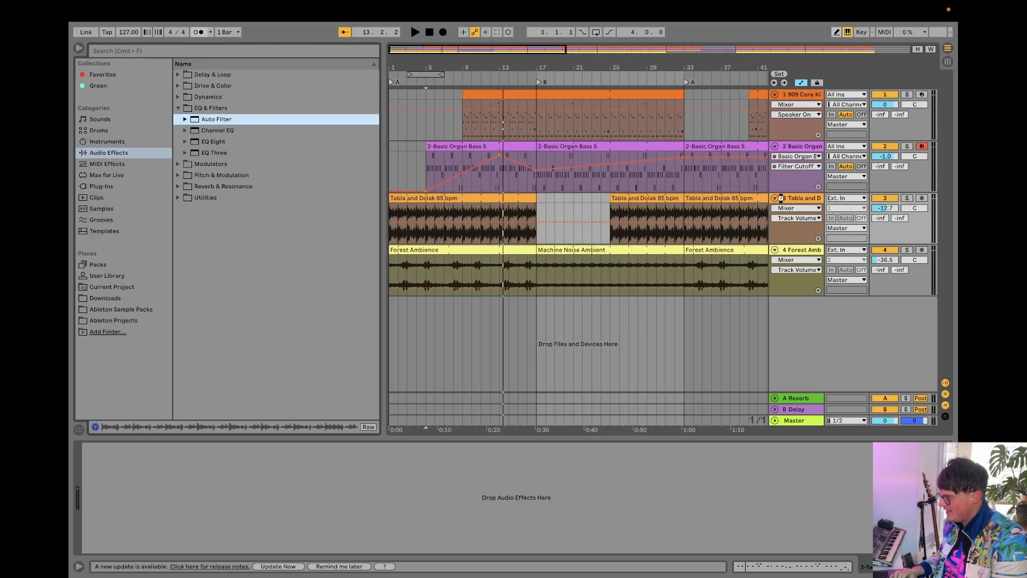
{"action": "key", "text": "Return"}
{"action": "left_click", "coordinate": [79, 48]}
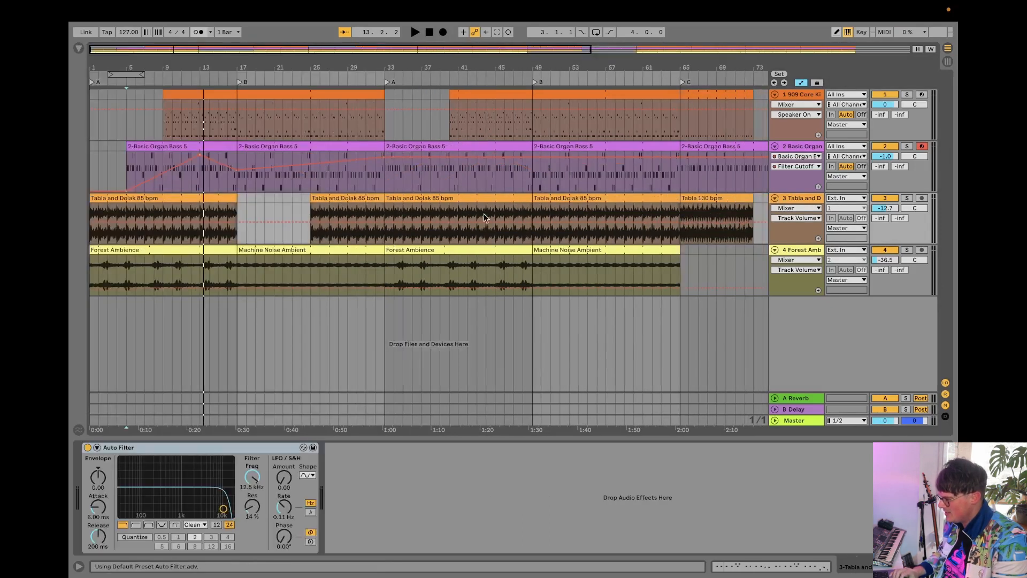
Automate the Tabla track's Auto Filter Frequency to open from about 100 Hz at bar 1 to about 12.9 kHz near bar 6, auditioning the sweep
{"action": "left_click", "coordinate": [252, 477]}
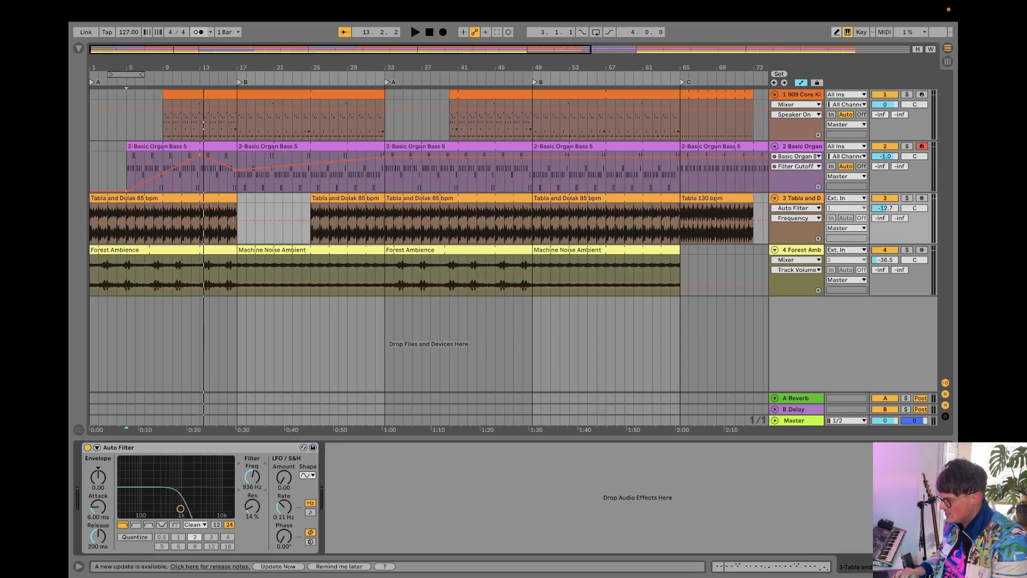
{"action": "left_click_drag", "start_coordinate": [180, 508], "coordinate": [138, 509]}
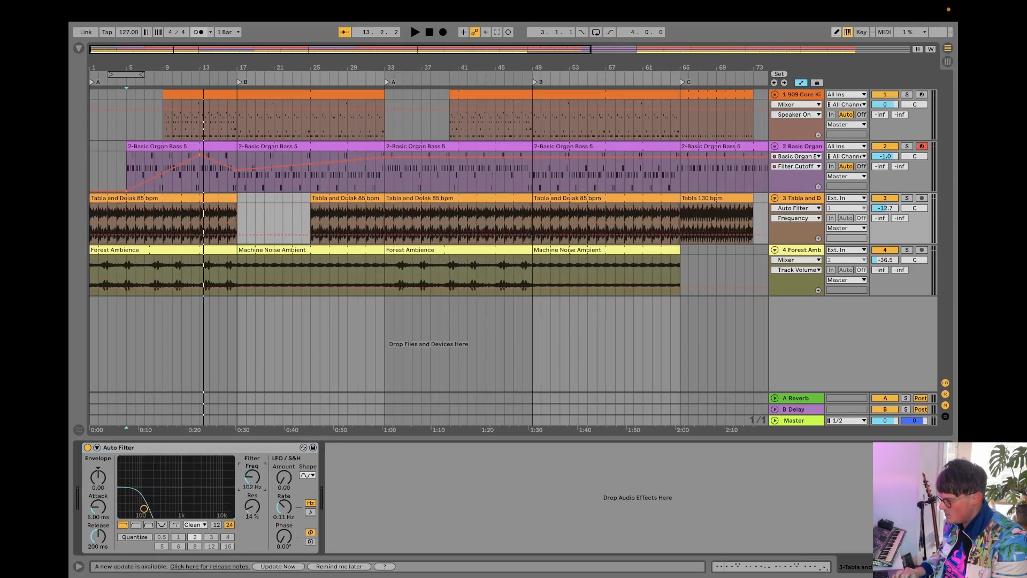
{"action": "left_click", "coordinate": [94, 238]}
{"action": "left_click_drag", "start_coordinate": [137, 239], "coordinate": [136, 208]}
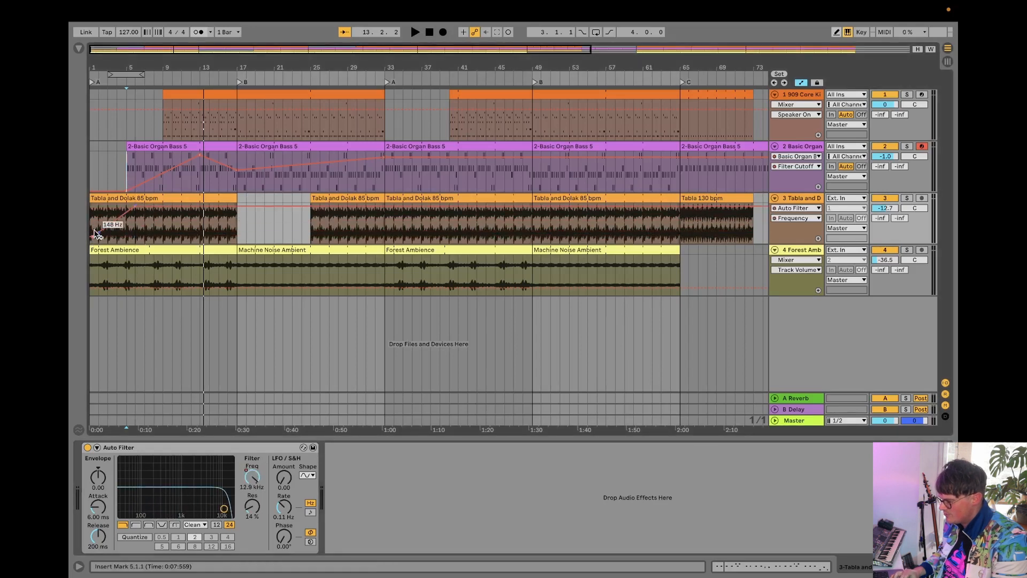
{"action": "key", "text": "space"}
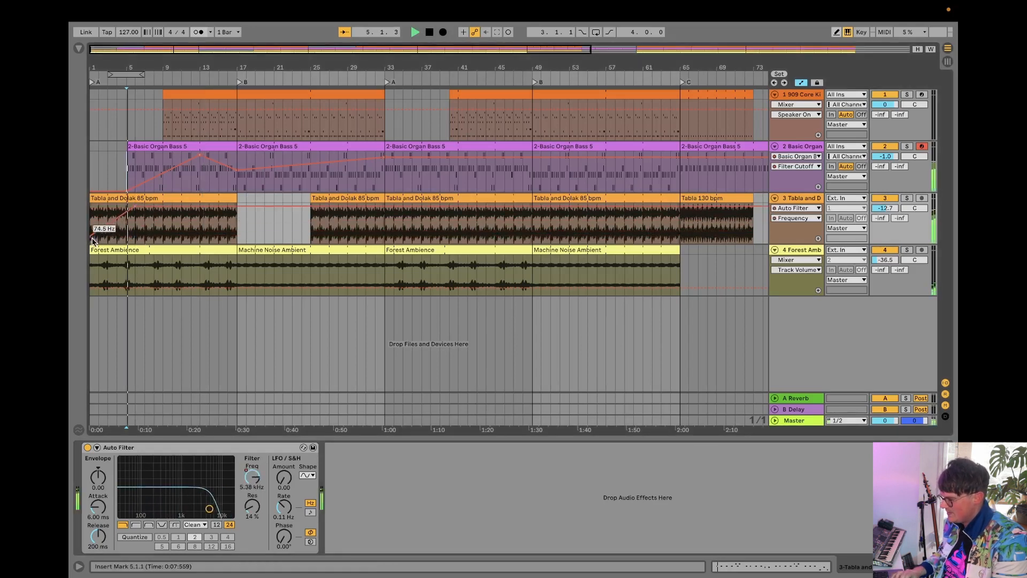
{"action": "mouse_move", "coordinate": [376, 26]}
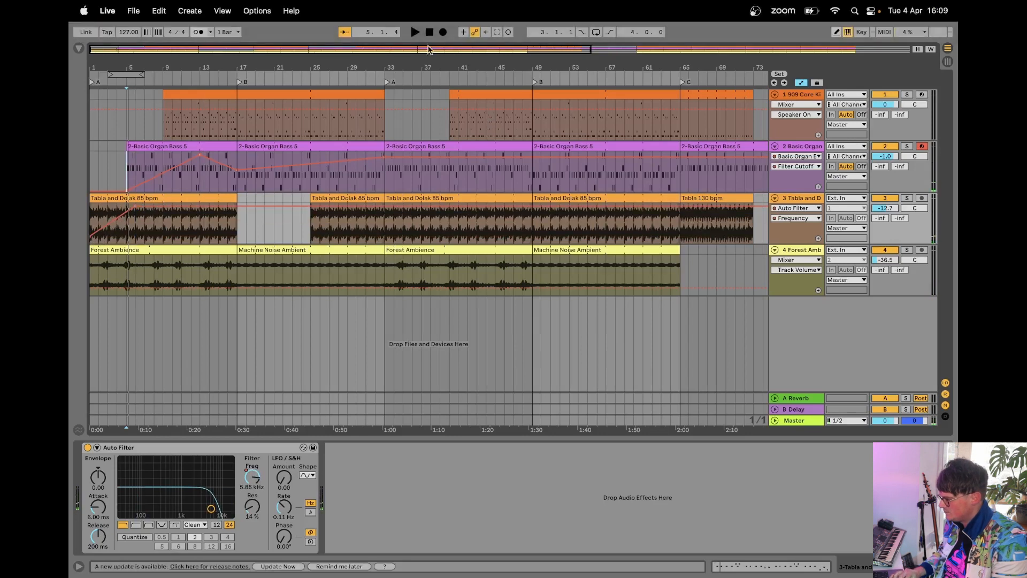
{"action": "left_click", "coordinate": [429, 33]}
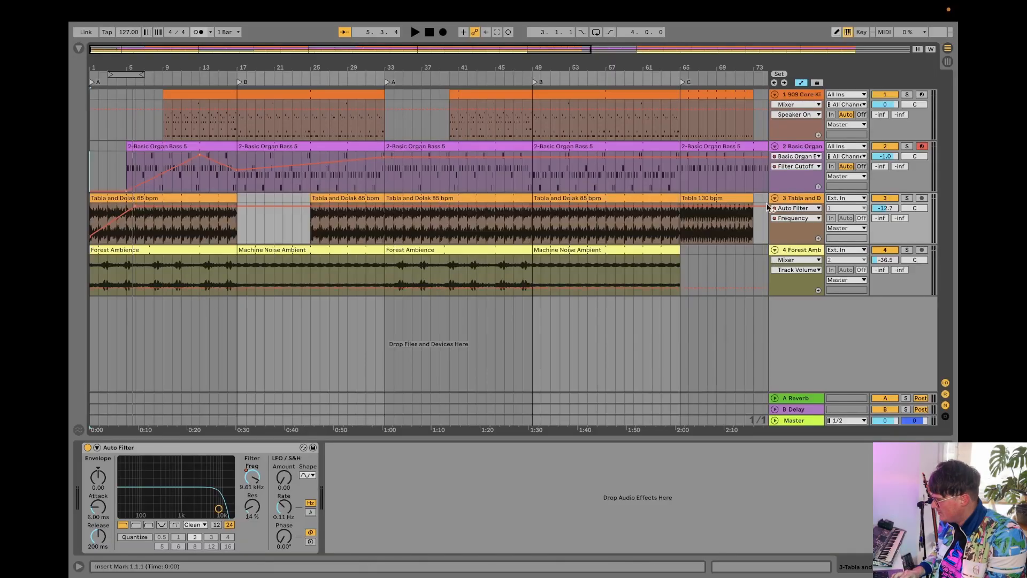
Show the 909 Core Kit's Track Volume automation and audition the drum entry from bar 9
{"action": "left_click", "coordinate": [788, 98]}
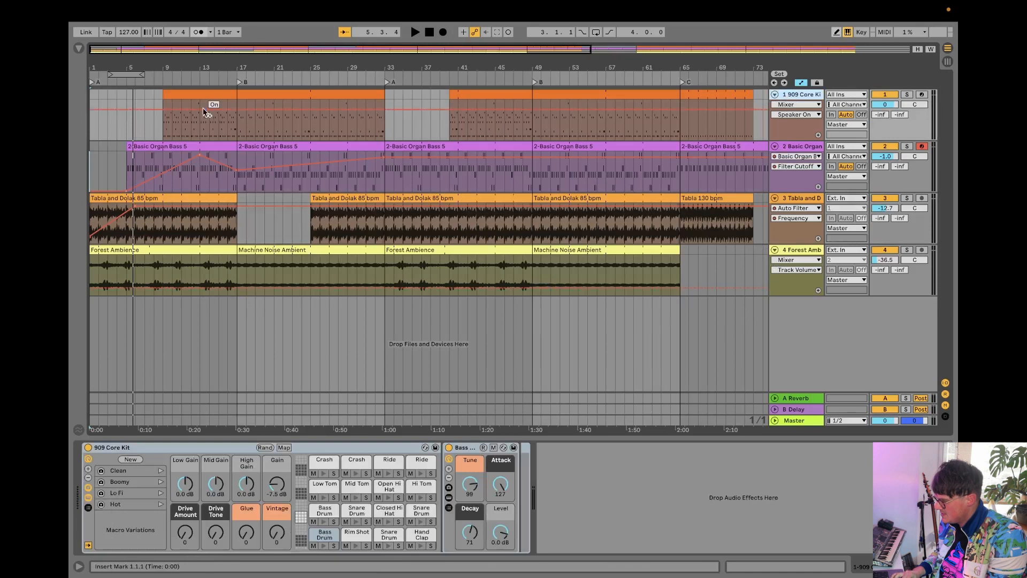
{"action": "left_click", "coordinate": [163, 133]}
{"action": "key", "text": "space"}
{"action": "key", "text": "Tab"}
{"action": "key", "text": "Tab"}
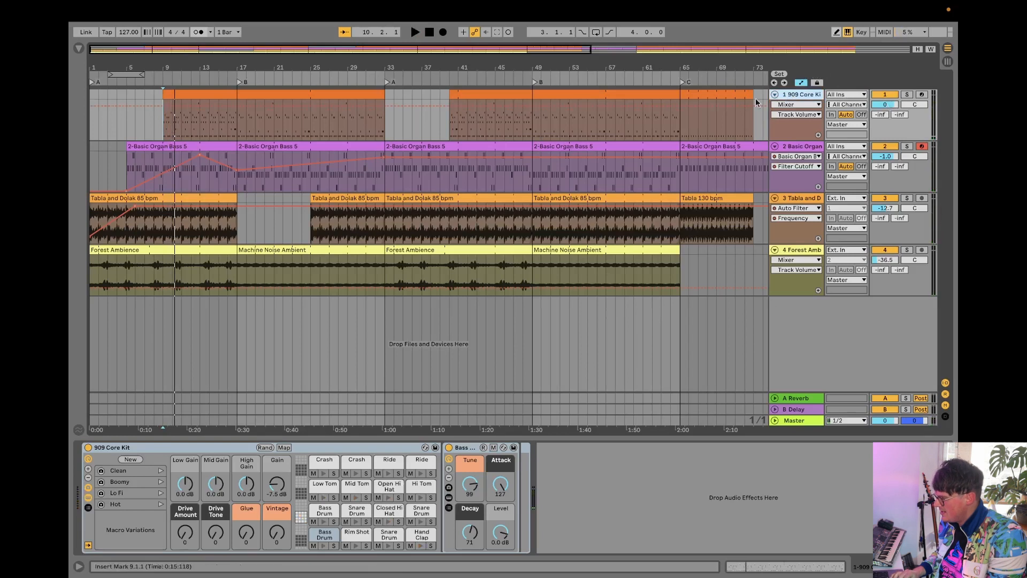
Add a Utility device from the Utilities audio effects to the 909 Core Kit track
{"action": "key", "text": "Tab"}
{"action": "left_click", "coordinate": [115, 153]}
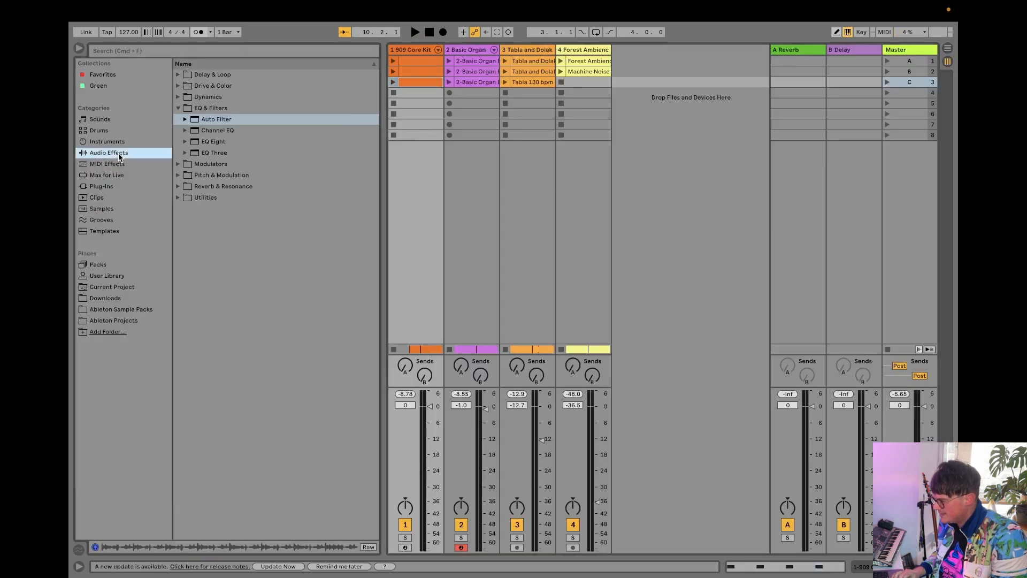
{"action": "left_click", "coordinate": [178, 108]}
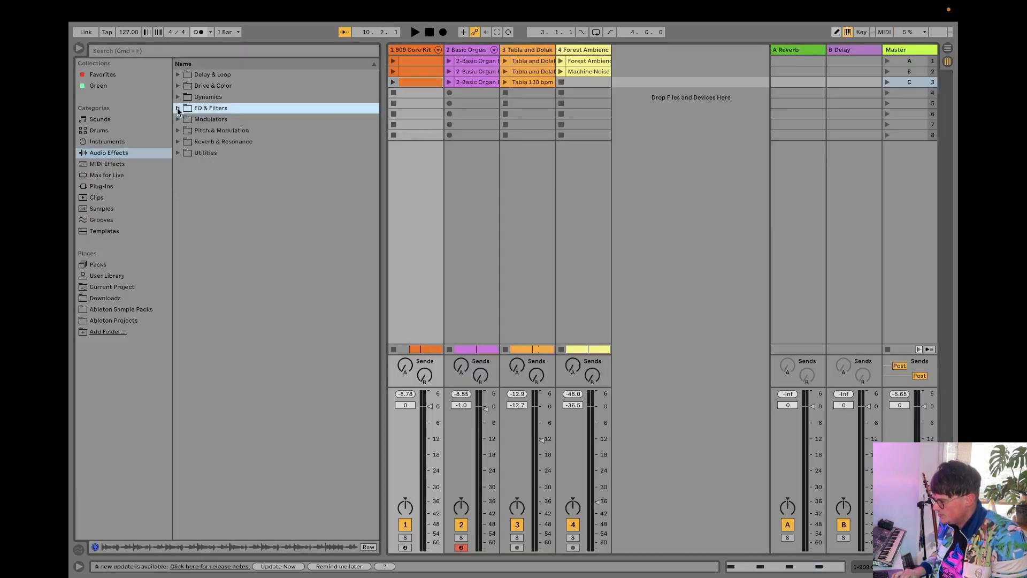
{"action": "left_click", "coordinate": [182, 153]}
{"action": "left_click", "coordinate": [207, 235]}
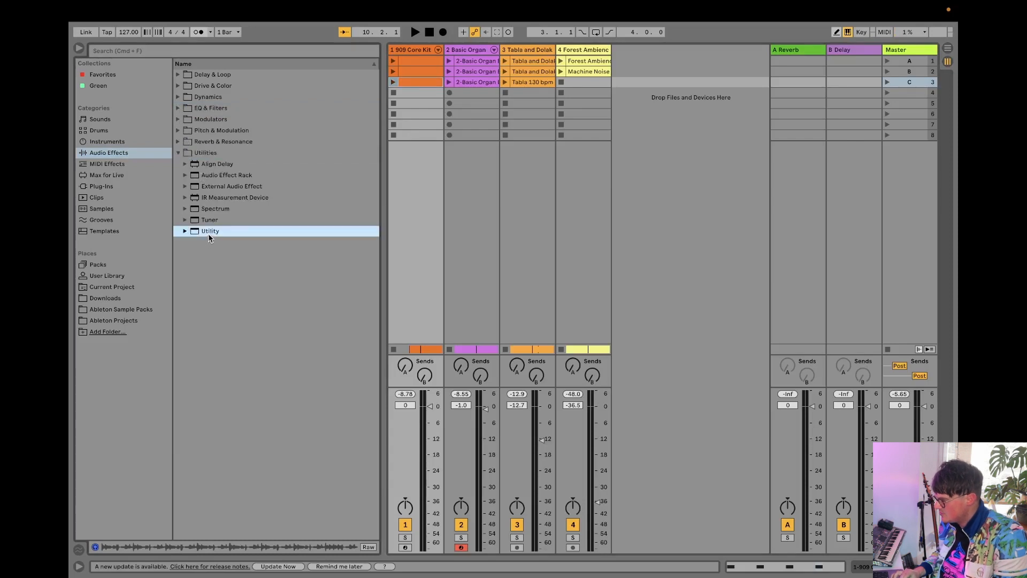
{"action": "left_click_drag", "start_coordinate": [412, 59], "coordinate": [412, 53]}
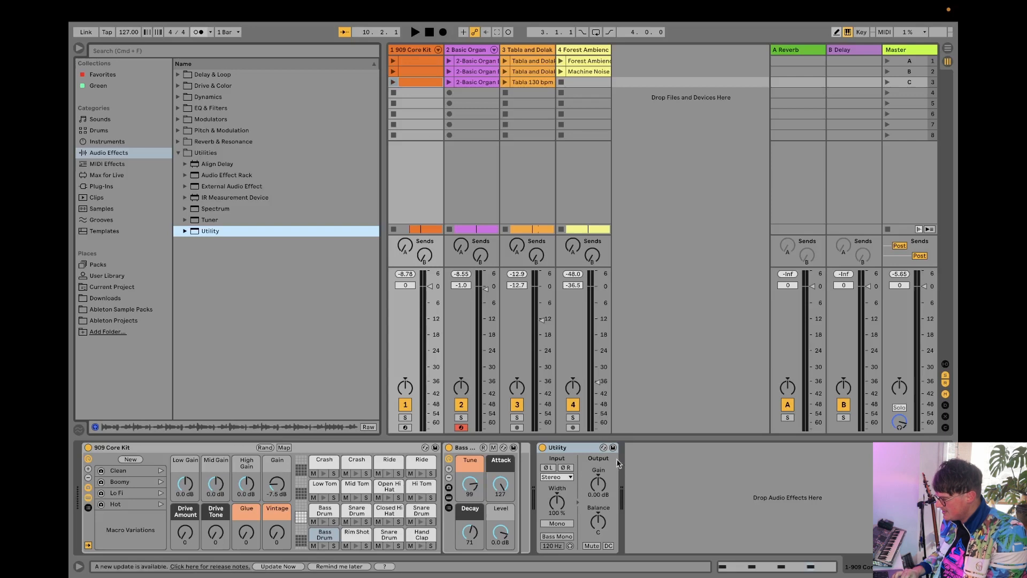
Automate the 909 Core Kit's Utility Gain to rise from its lowest value at bar 9 to about 4.70 dB at bar 17
{"action": "left_click", "coordinate": [605, 488]}
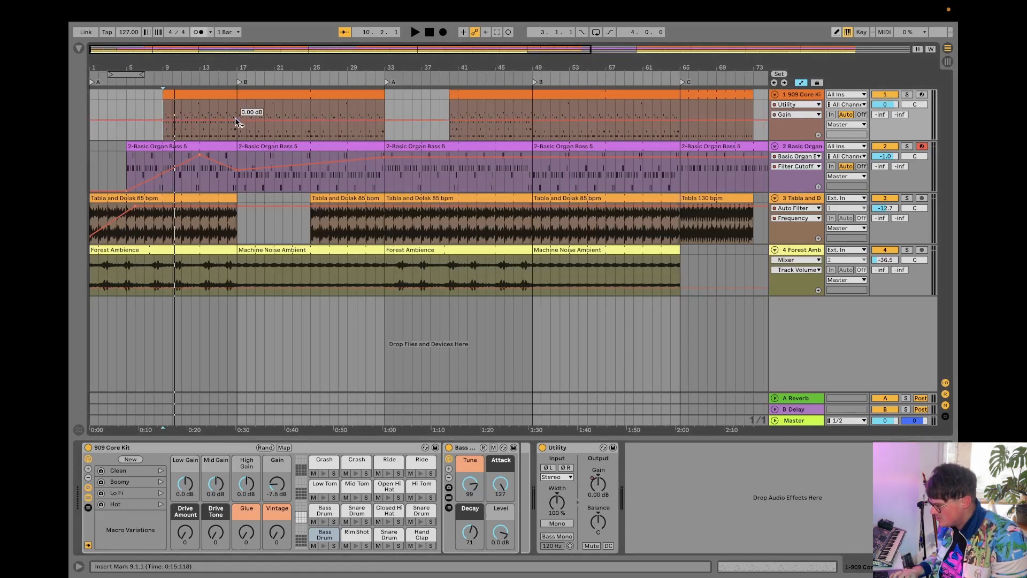
{"action": "left_click_drag", "start_coordinate": [235, 117], "coordinate": [237, 100]}
{"action": "left_click_drag", "start_coordinate": [165, 120], "coordinate": [164, 138]}
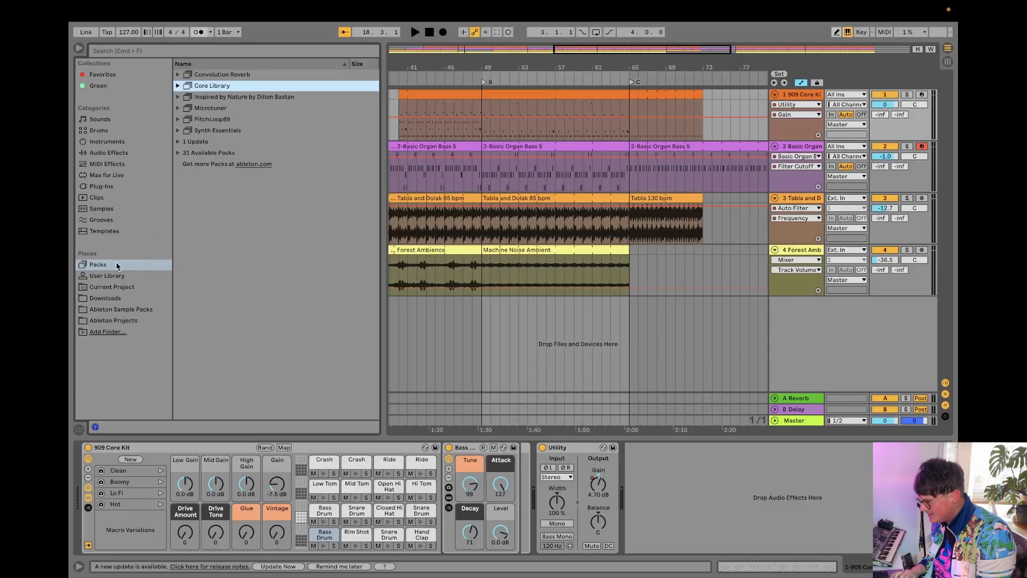
Search the Core Library for "riser" and preview the Klic, Noise Gated, Sine, Synth and White Noise riser samples
{"action": "left_click", "coordinate": [118, 266]}
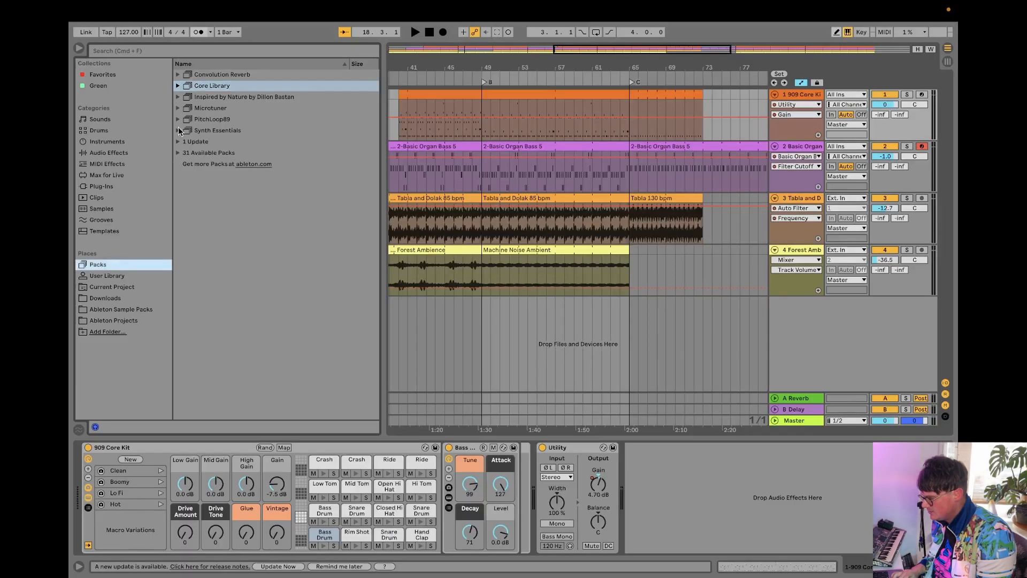
{"action": "left_click", "coordinate": [181, 87]}
{"action": "left_click", "coordinate": [176, 50]}
{"action": "type", "text": "riser"}
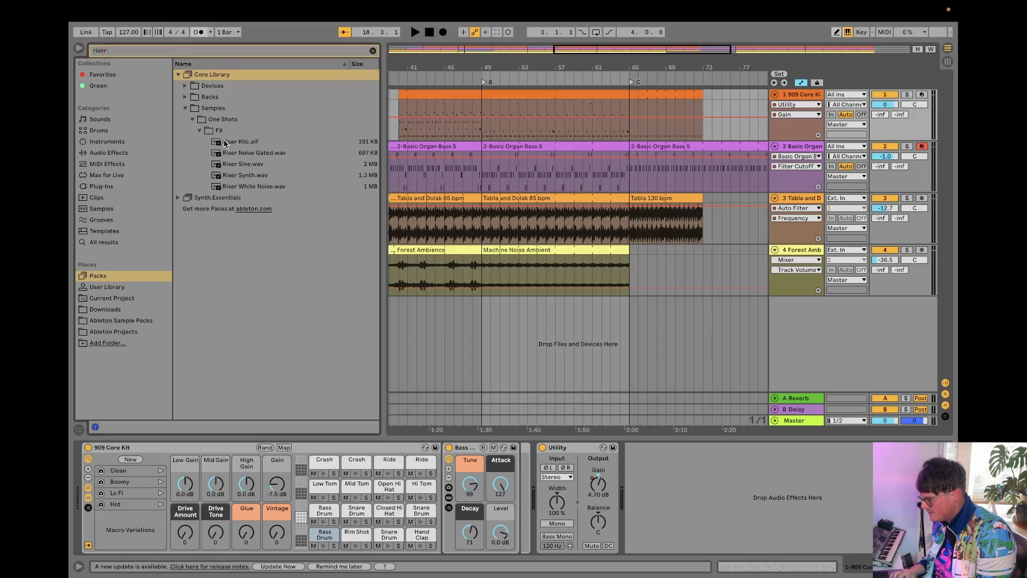
{"action": "left_click", "coordinate": [225, 143]}
{"action": "left_click", "coordinate": [227, 154]}
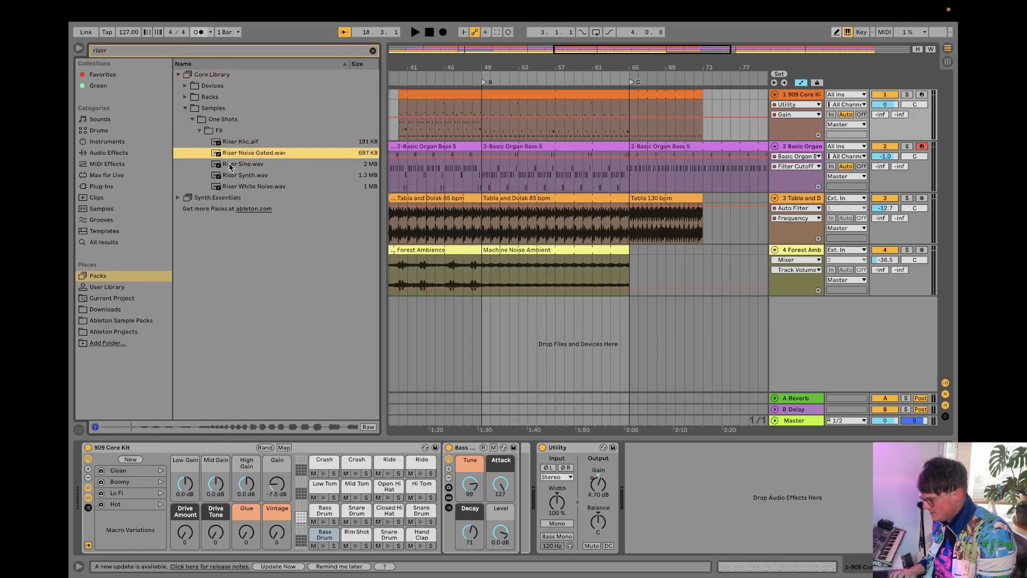
{"action": "left_click", "coordinate": [228, 164]}
{"action": "left_click", "coordinate": [229, 175]}
{"action": "left_click", "coordinate": [232, 187]}
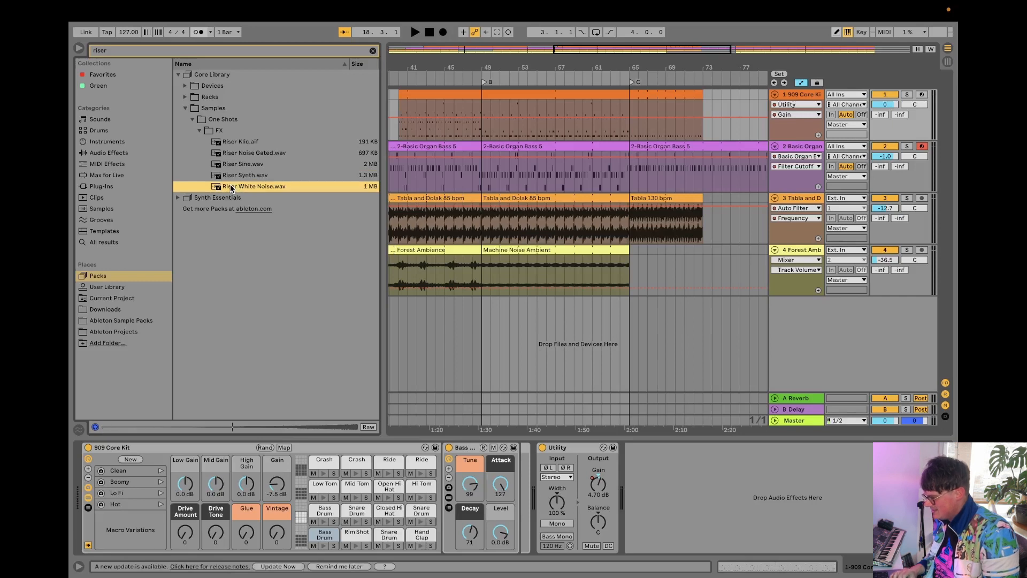
Place Riser White Noise.wav on a new audio track at bar 79, leading into section A at bar 81, and audition the transition
{"action": "scroll", "coordinate": [497, 271], "scroll_direction": "right", "scroll_amount": 5}
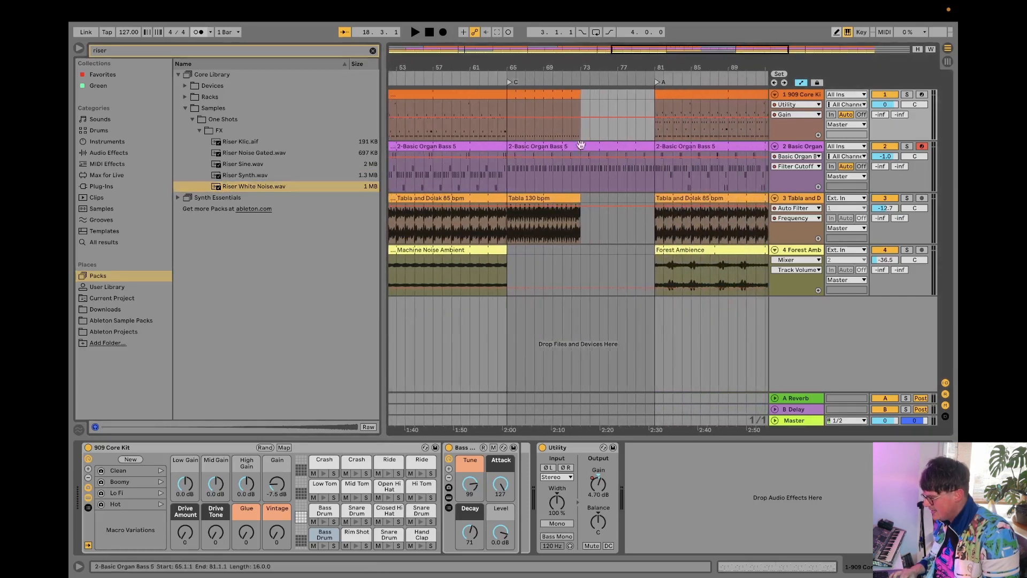
{"action": "left_click_drag", "start_coordinate": [271, 185], "coordinate": [641, 314]}
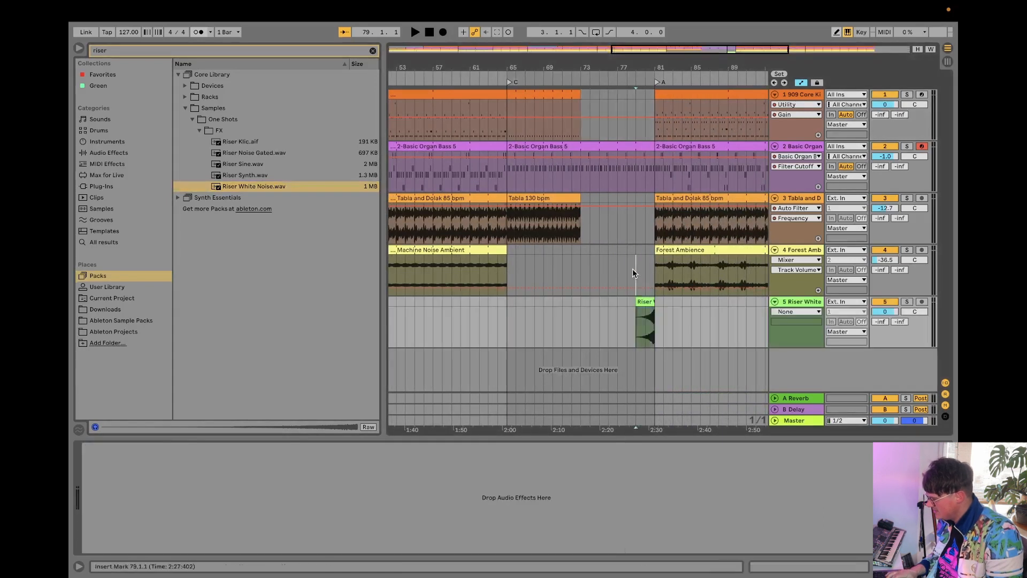
{"action": "key", "text": "space"}
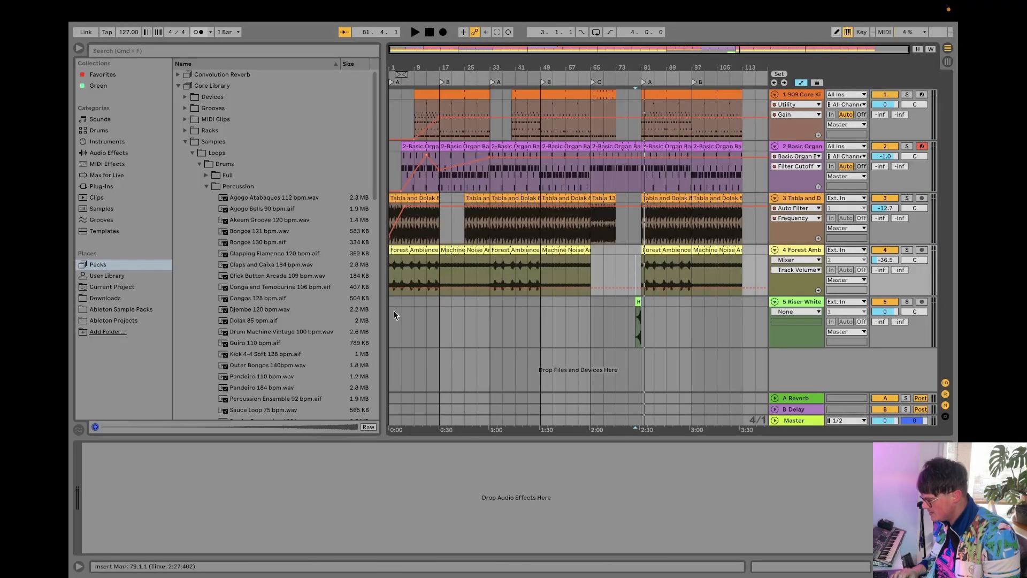
Add Television Crowd.wav from the Texture loops on a new track at bar 1 and lower its volume to about -15.7 dB
{"action": "left_click", "coordinate": [391, 316]}
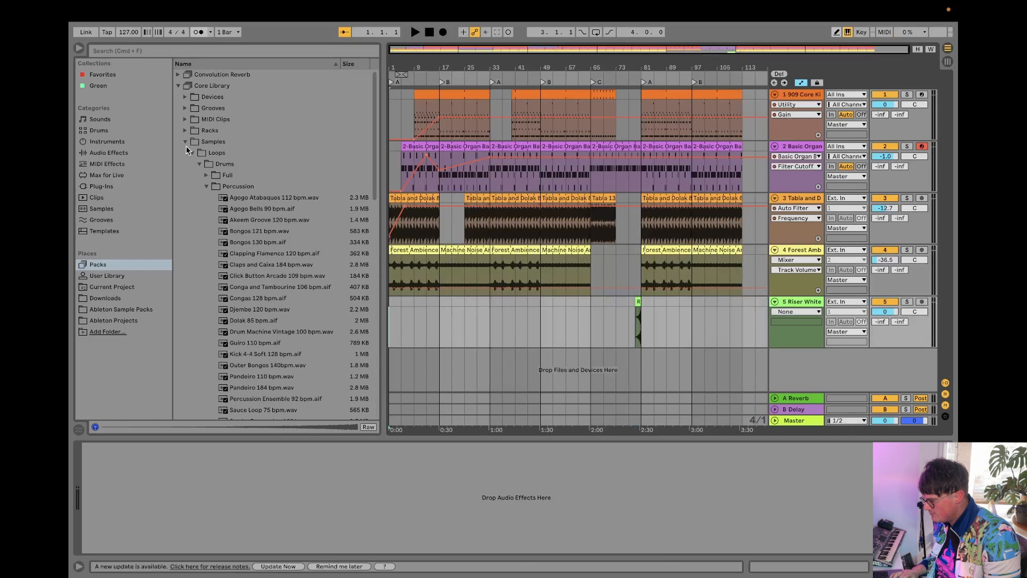
{"action": "left_click", "coordinate": [205, 187]}
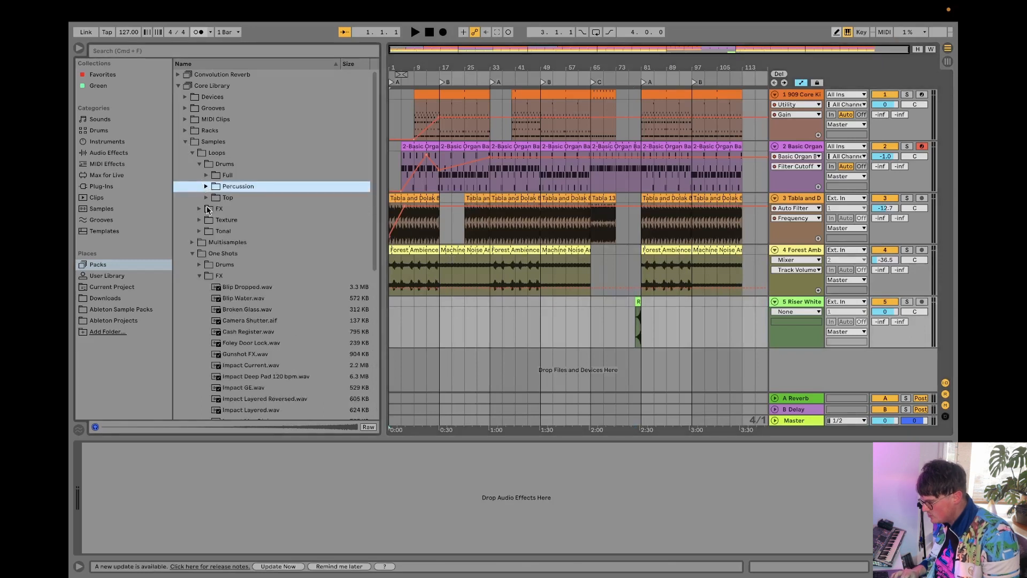
{"action": "left_click", "coordinate": [198, 219]}
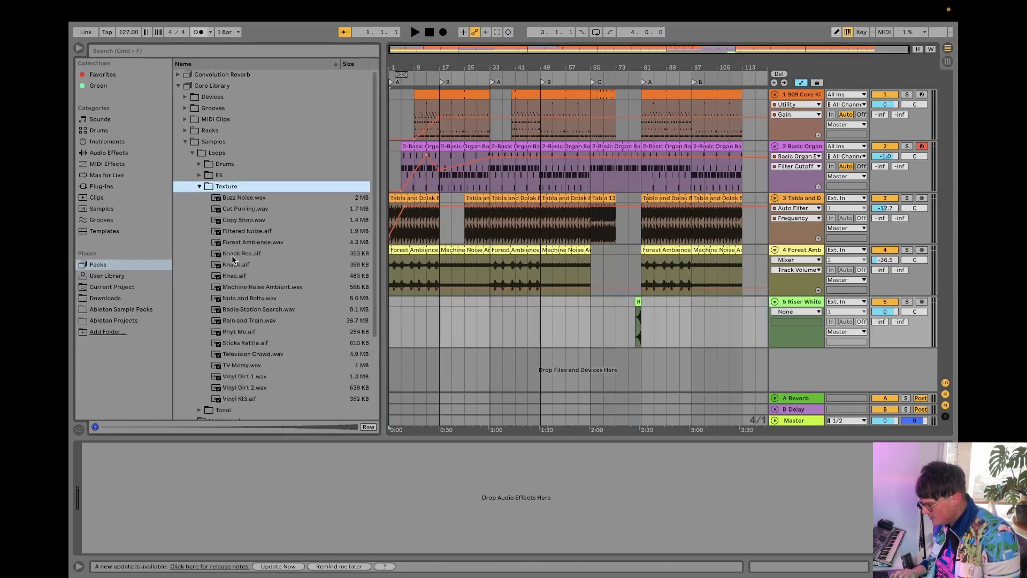
{"action": "scroll", "coordinate": [233, 255], "scroll_direction": "down", "scroll_amount": 2}
{"action": "left_click_drag", "start_coordinate": [236, 332], "coordinate": [389, 374]}
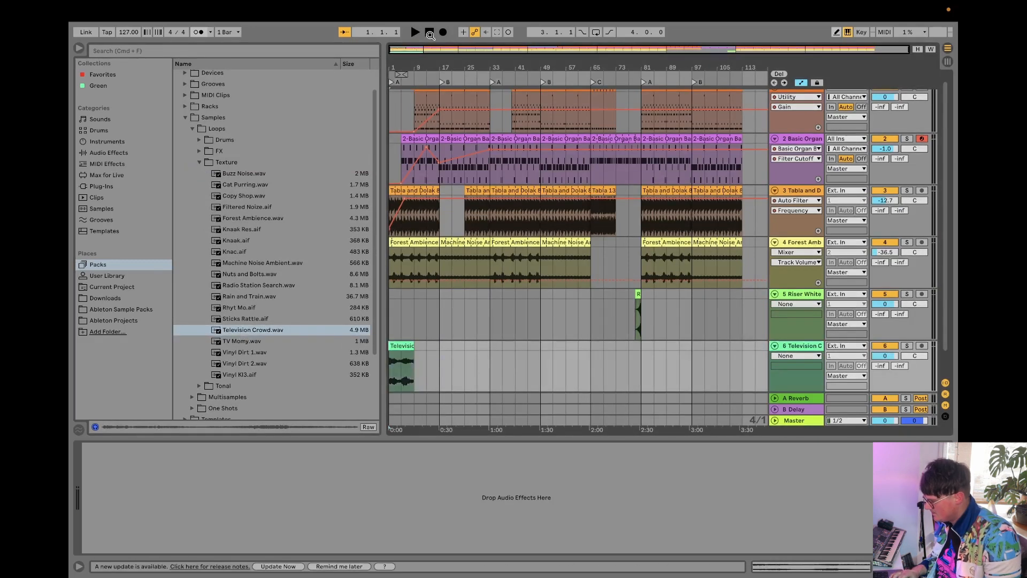
{"action": "left_click", "coordinate": [415, 32]}
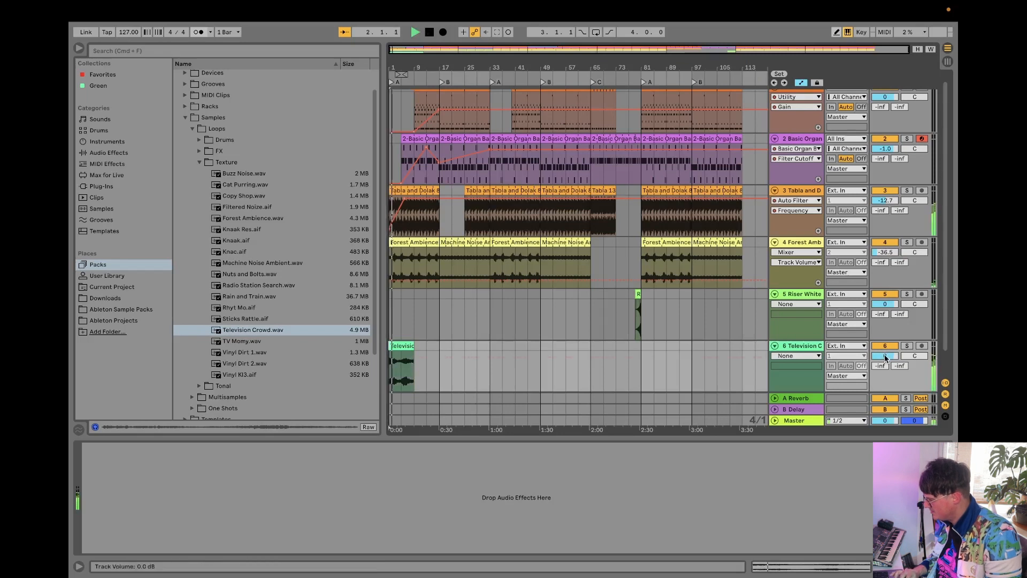
{"action": "left_click_drag", "start_coordinate": [885, 352], "coordinate": [886, 378]}
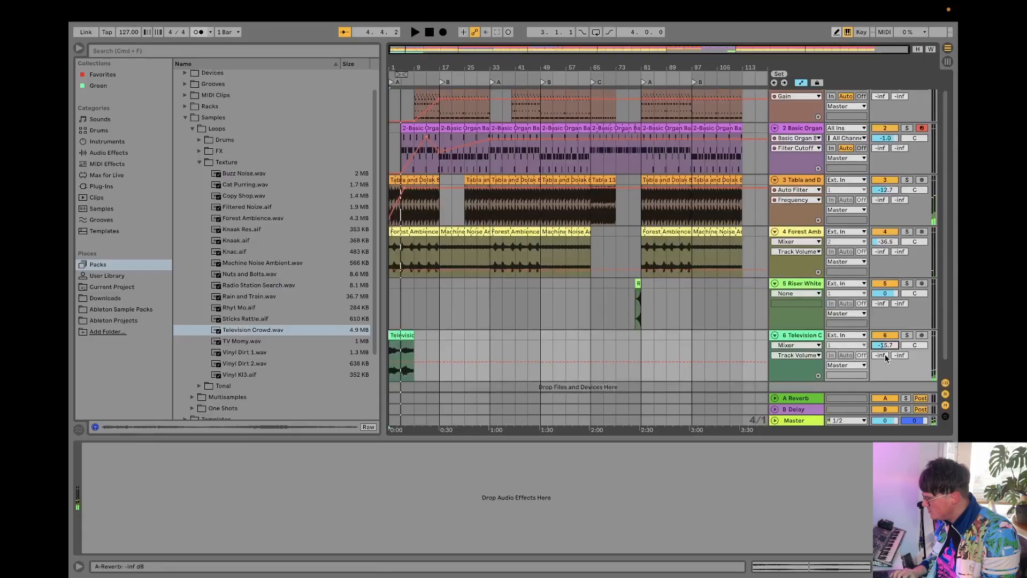
Preview Texture loops from Copy Shop.wav through Radio Station Search.wav for a sound to use at bar 109
{"action": "left_click", "coordinate": [730, 340]}
{"action": "left_click", "coordinate": [255, 196]}
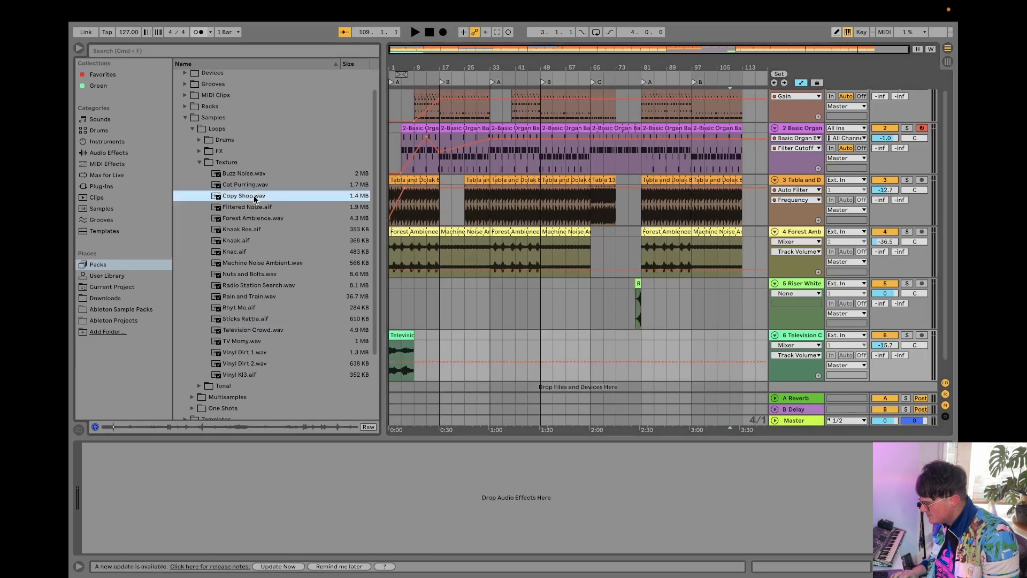
{"action": "left_click", "coordinate": [252, 219]}
{"action": "left_click", "coordinate": [242, 240]}
{"action": "left_click", "coordinate": [238, 262]}
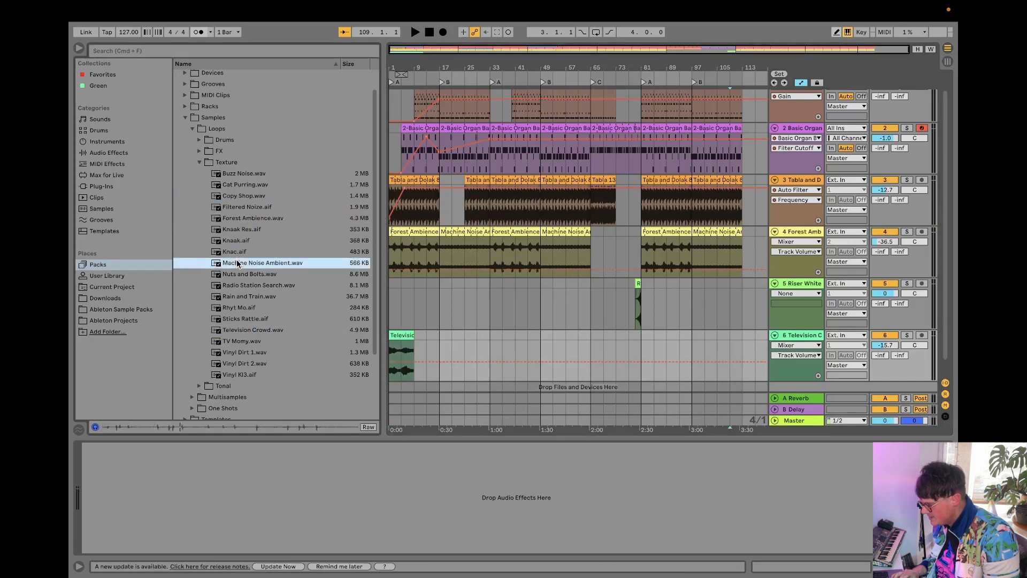
{"action": "left_click", "coordinate": [237, 274]}
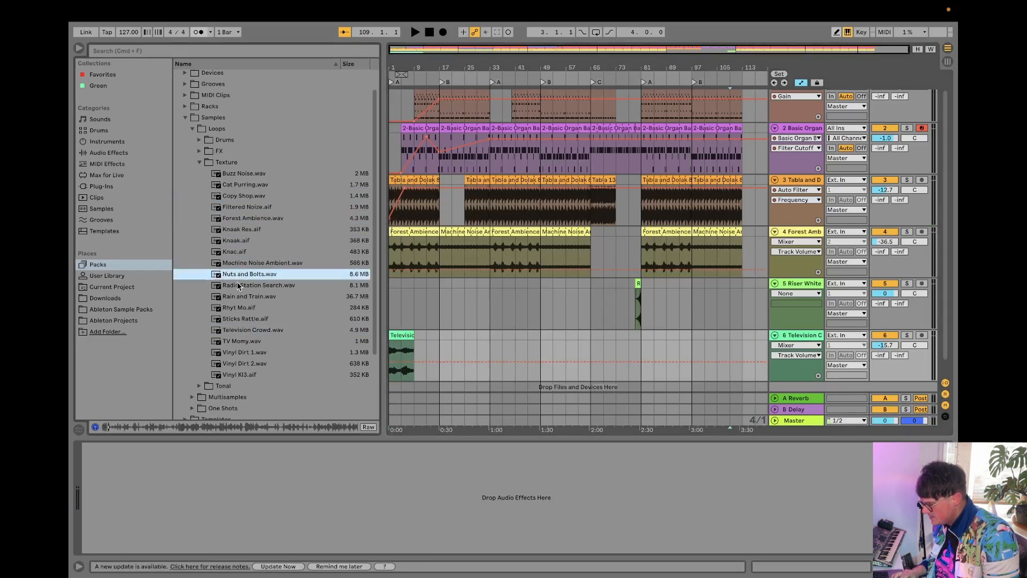
{"action": "left_click", "coordinate": [237, 285]}
Place Radio Station Search.wav on a new track at bar 109 and lower its volume to about -16.8 dB during playback
{"action": "left_click_drag", "start_coordinate": [237, 287], "coordinate": [731, 378]}
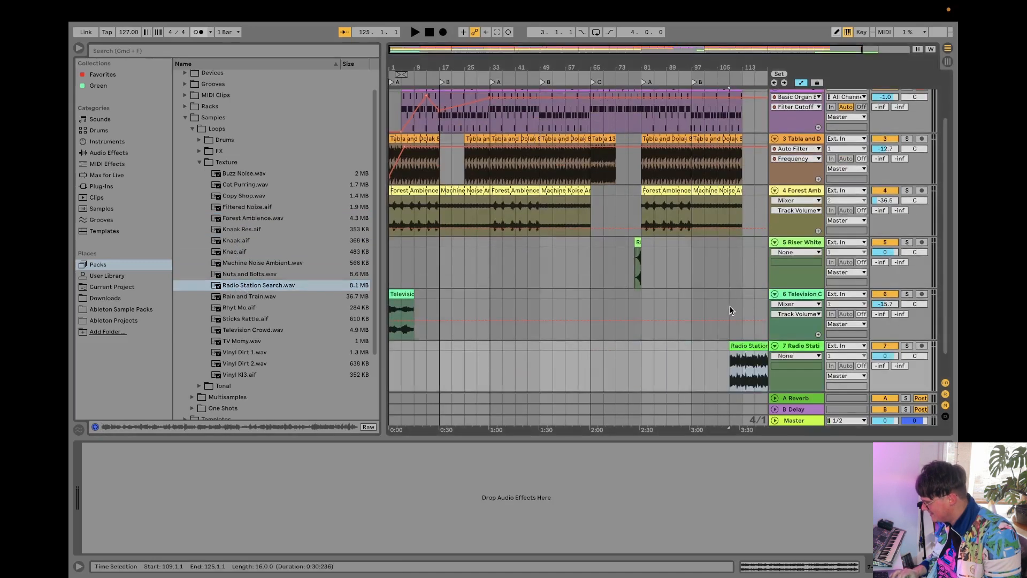
{"action": "key", "text": "space"}
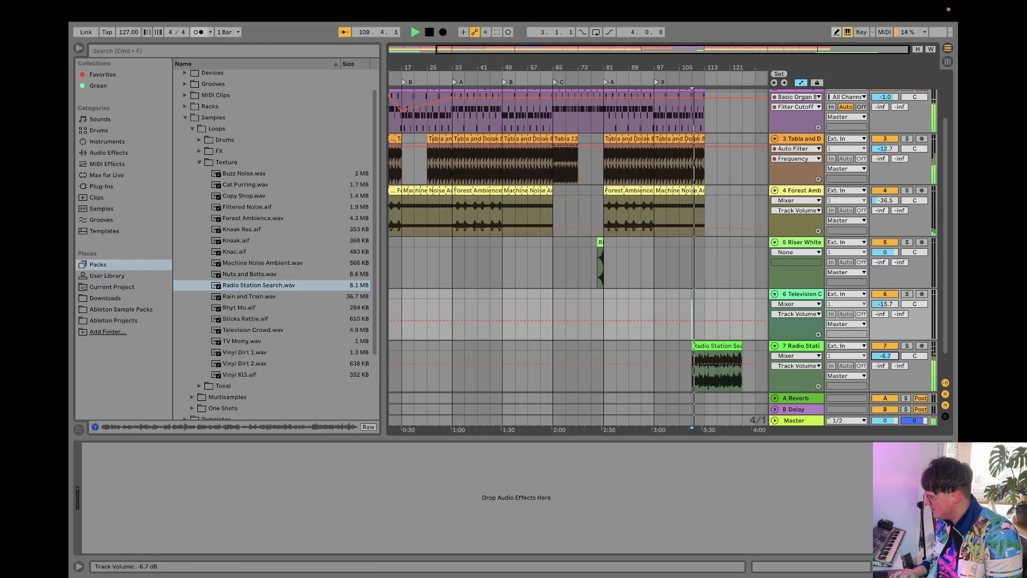
{"action": "mouse_move", "coordinate": [885, 357]}
{"action": "left_mouse_down"}
{"action": "mouse_move", "coordinate": [885, 368]}
{"action": "mouse_move", "coordinate": [885, 355]}
{"action": "left_mouse_up"}
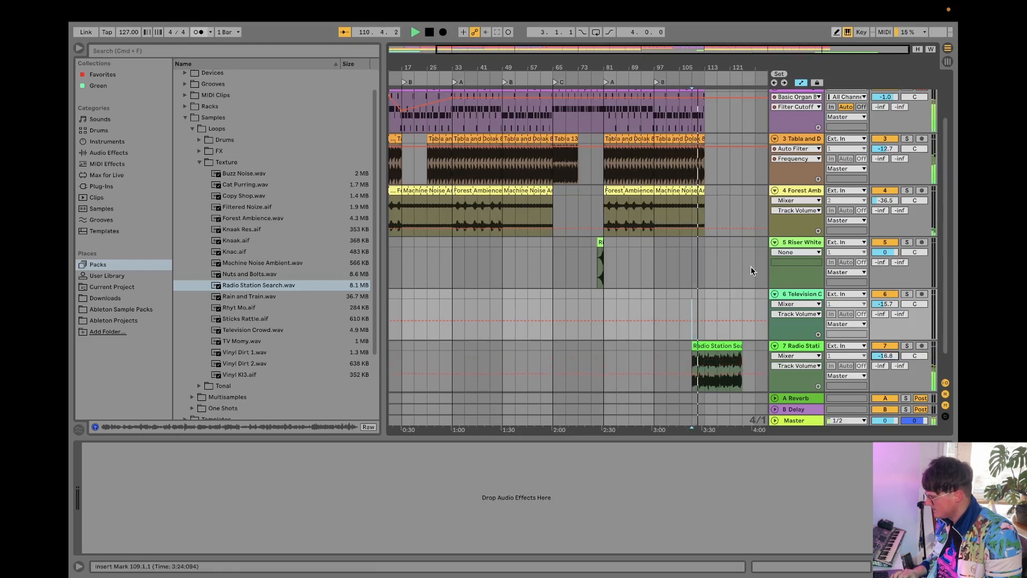